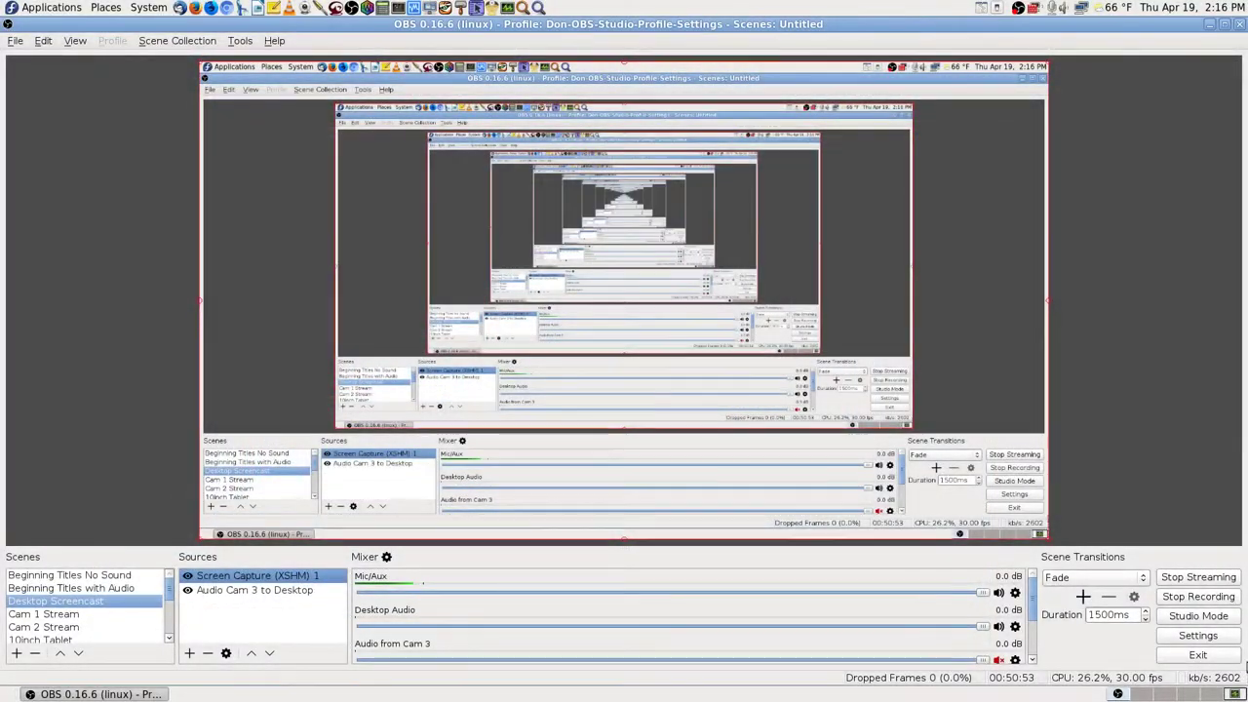
Step: Minimize OBS and launch TeamViewer 12 by searching 'team' in Application Finder
left_click(1209, 693)
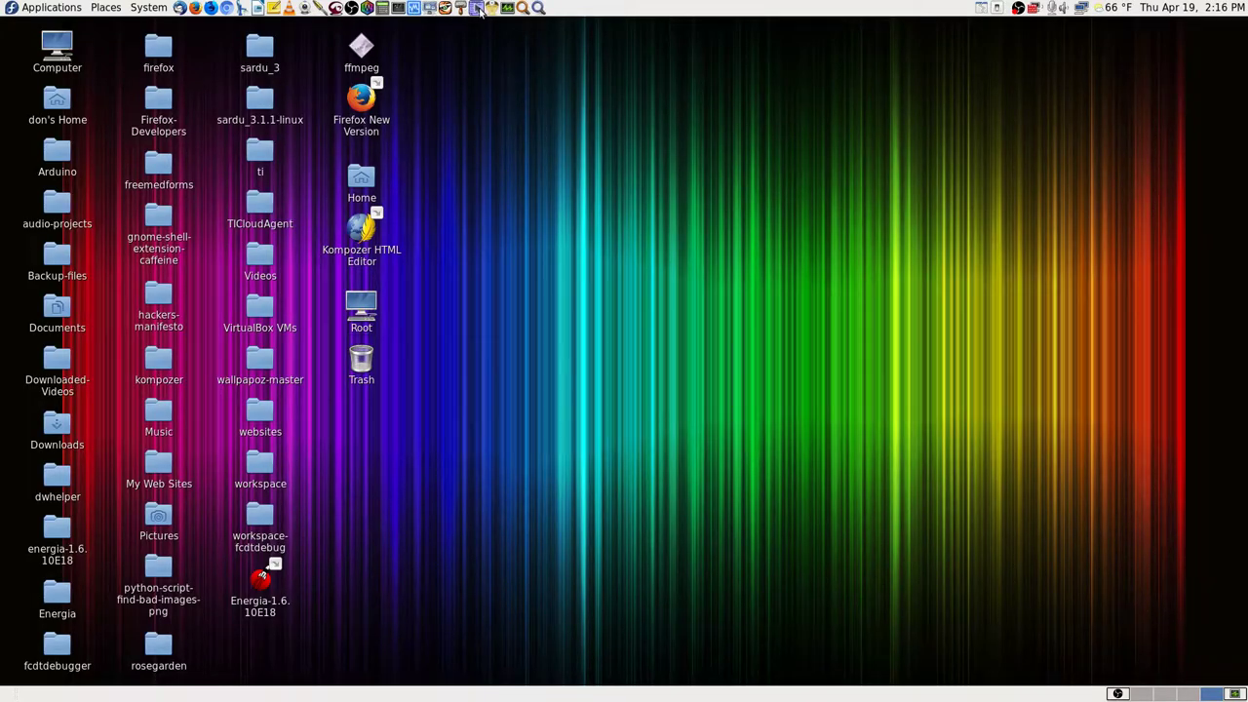
left_click(538, 8)
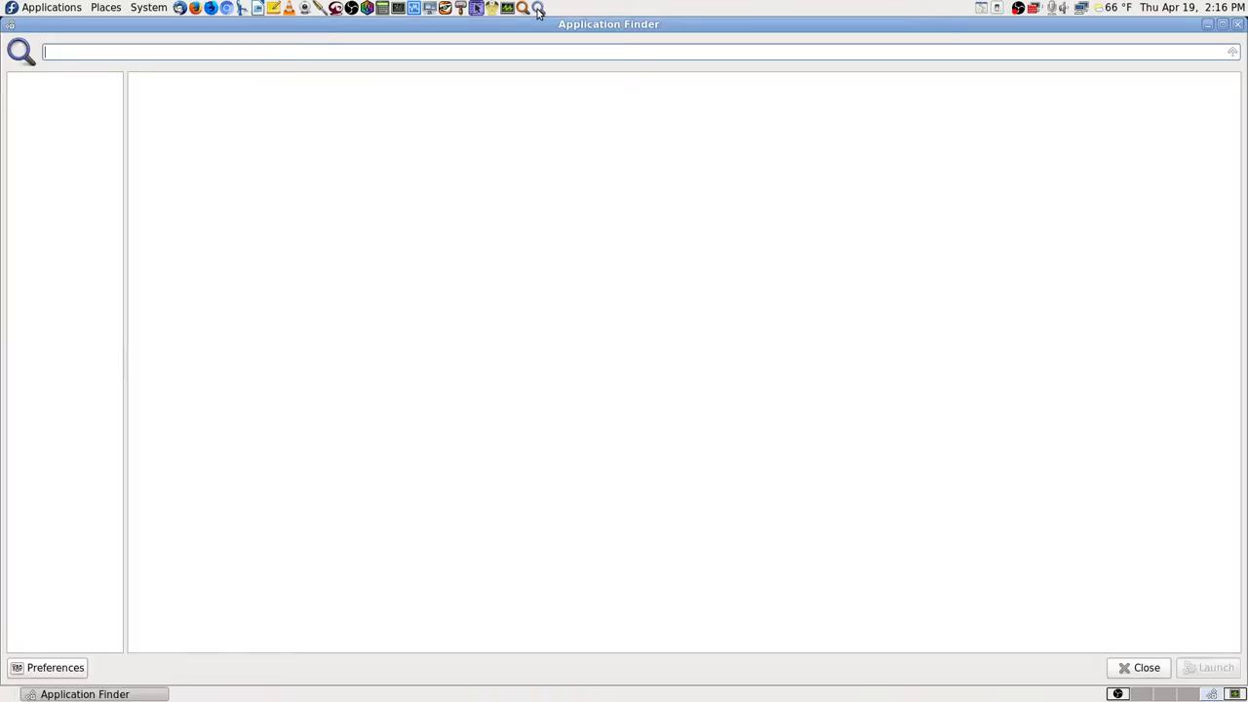
type("team")
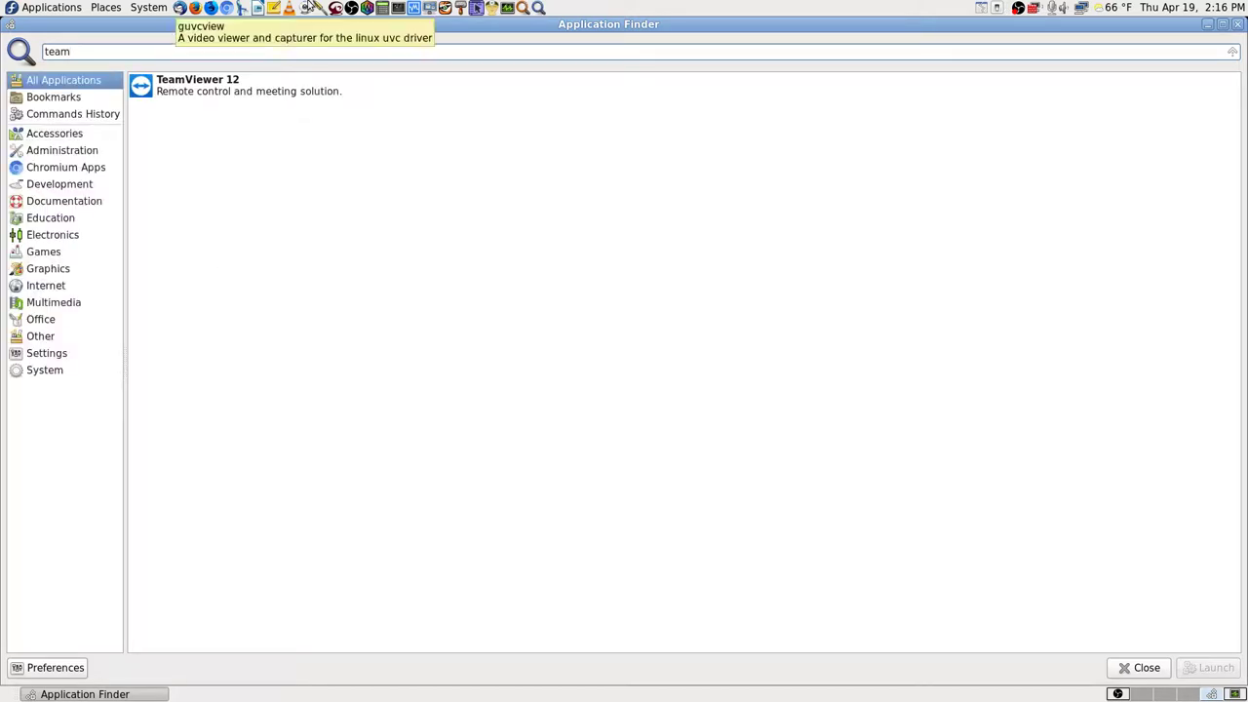
key("Return")
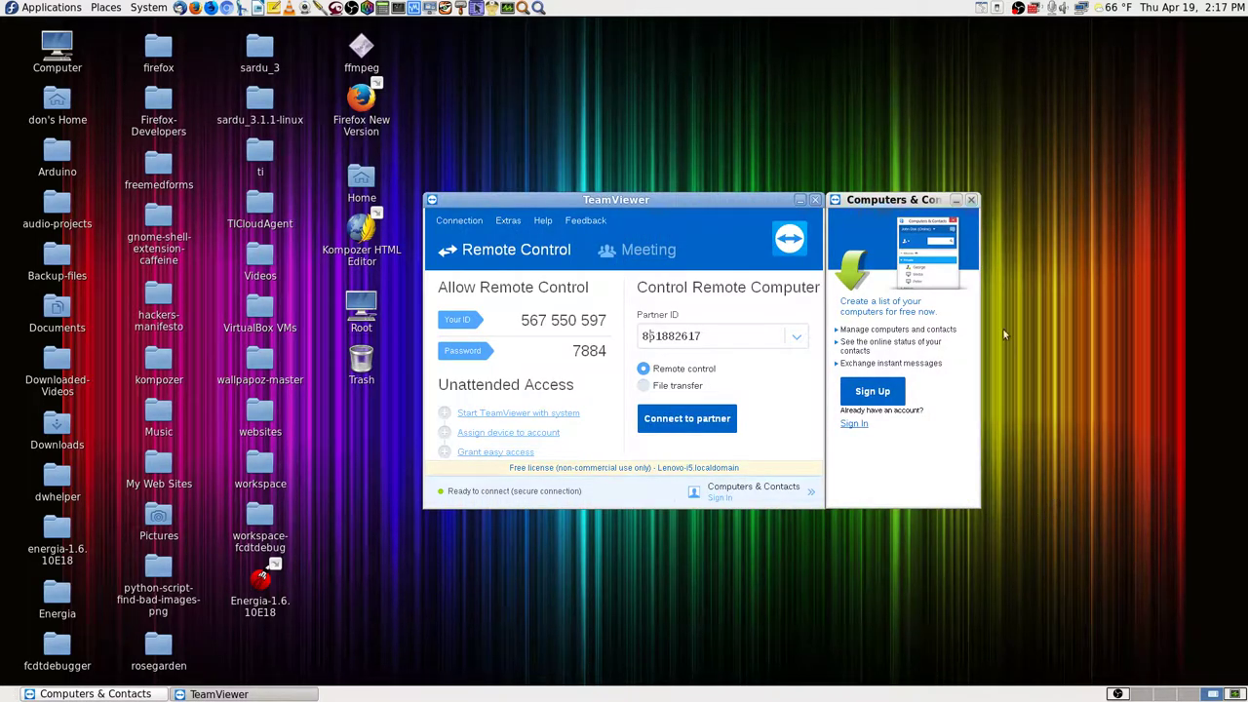
Step: Close Computers & Contacts, choose the recent partner ID, and log on with the partner password
left_click(972, 200)
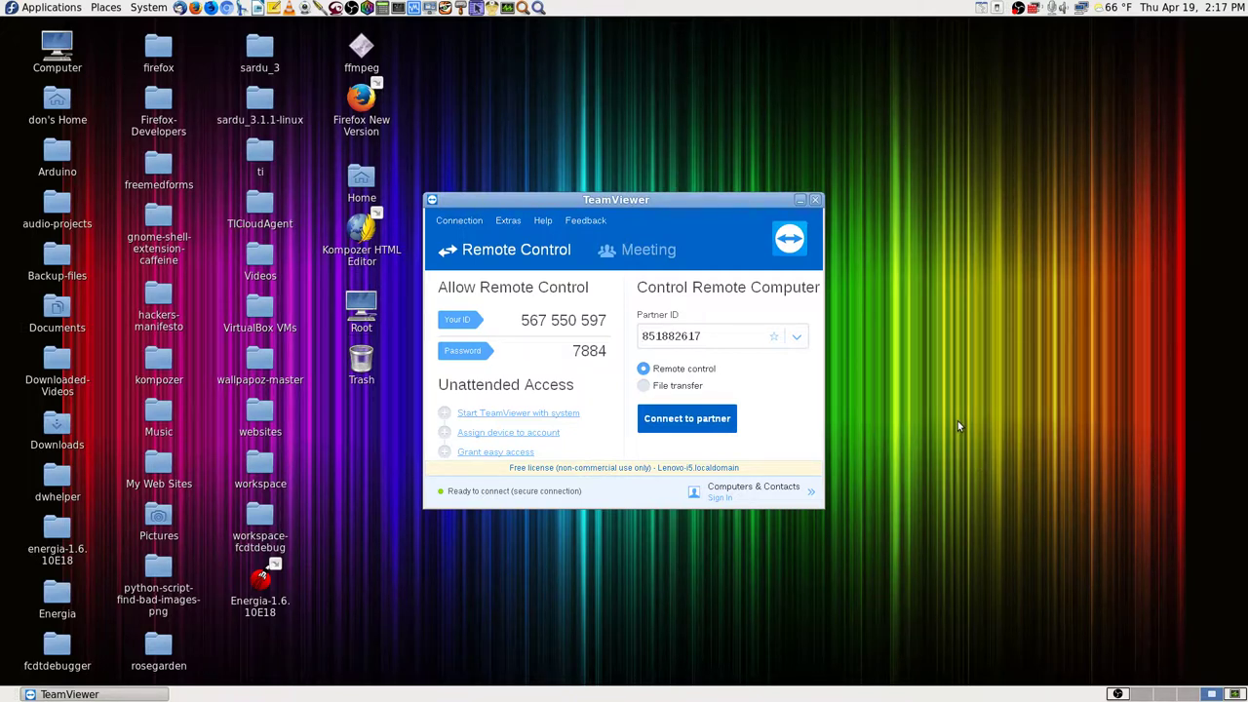
left_click(720, 336)
key("BackSpace")
key("BackSpace")
key("BackSpace")
key("BackSpace")
key("BackSpace")
key("BackSpace")
key("BackSpace")
key("BackSpace")
key("BackSpace")
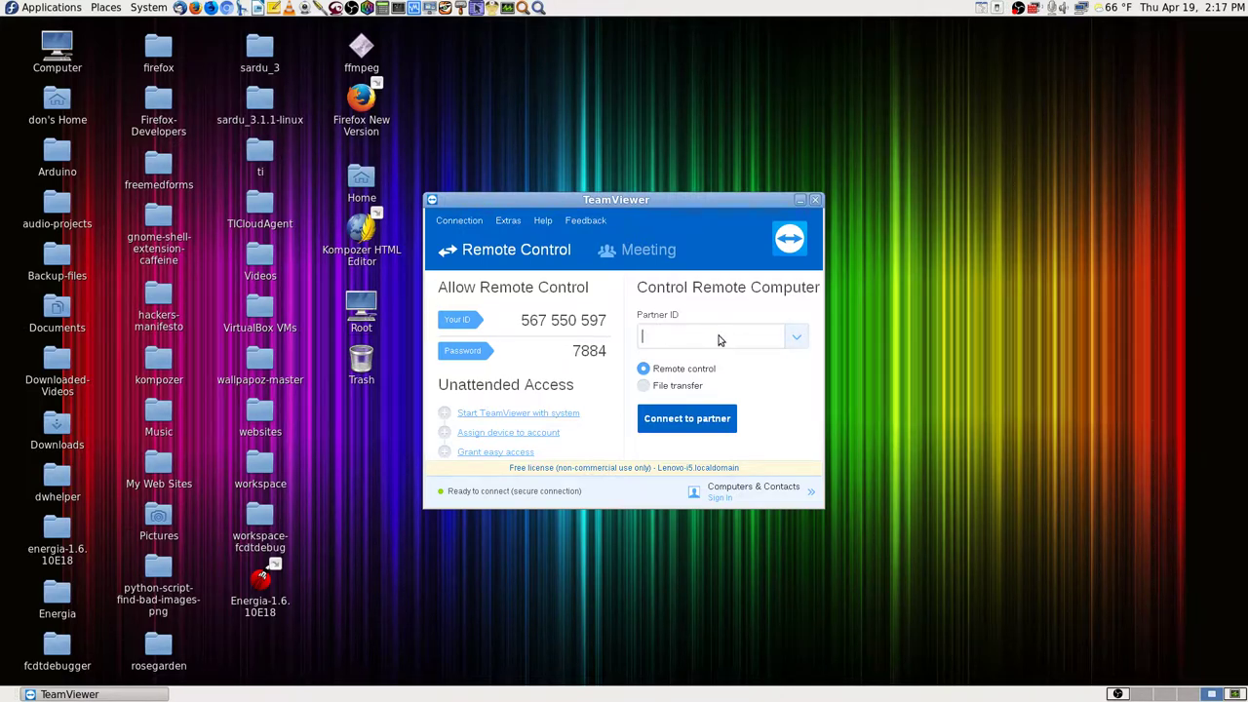
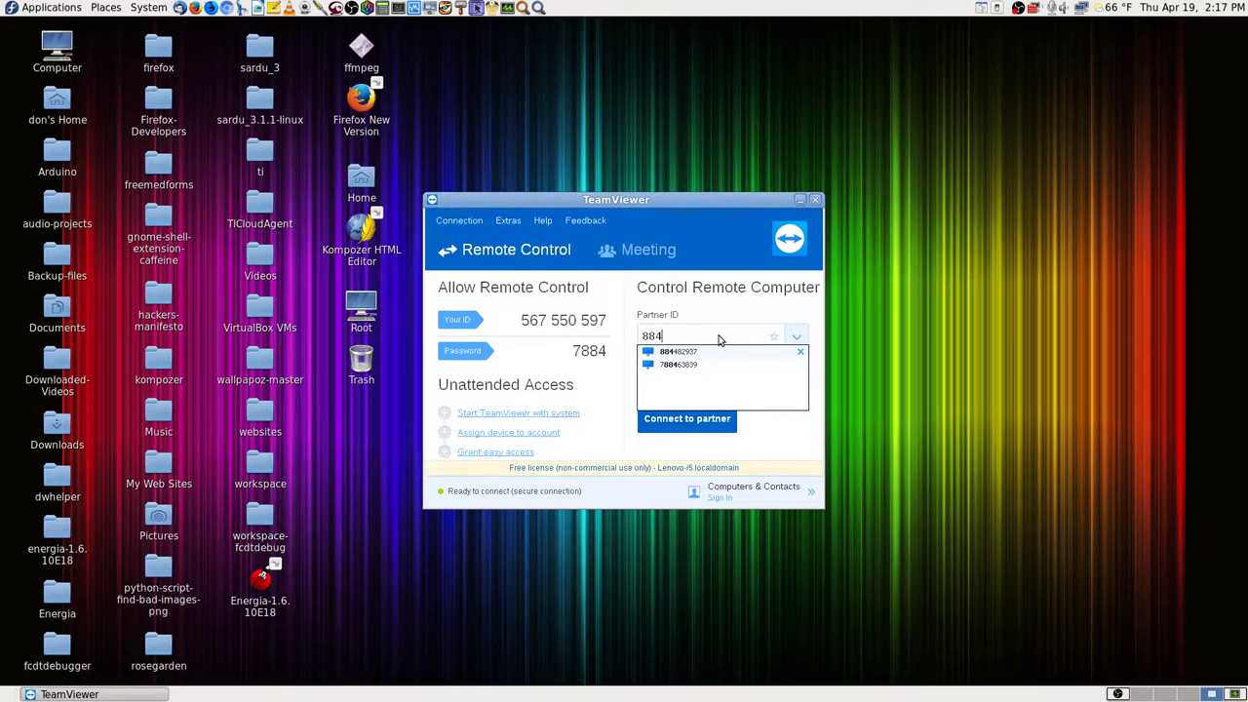
key("Down")
key("Up")
key("Return")
key("Return")
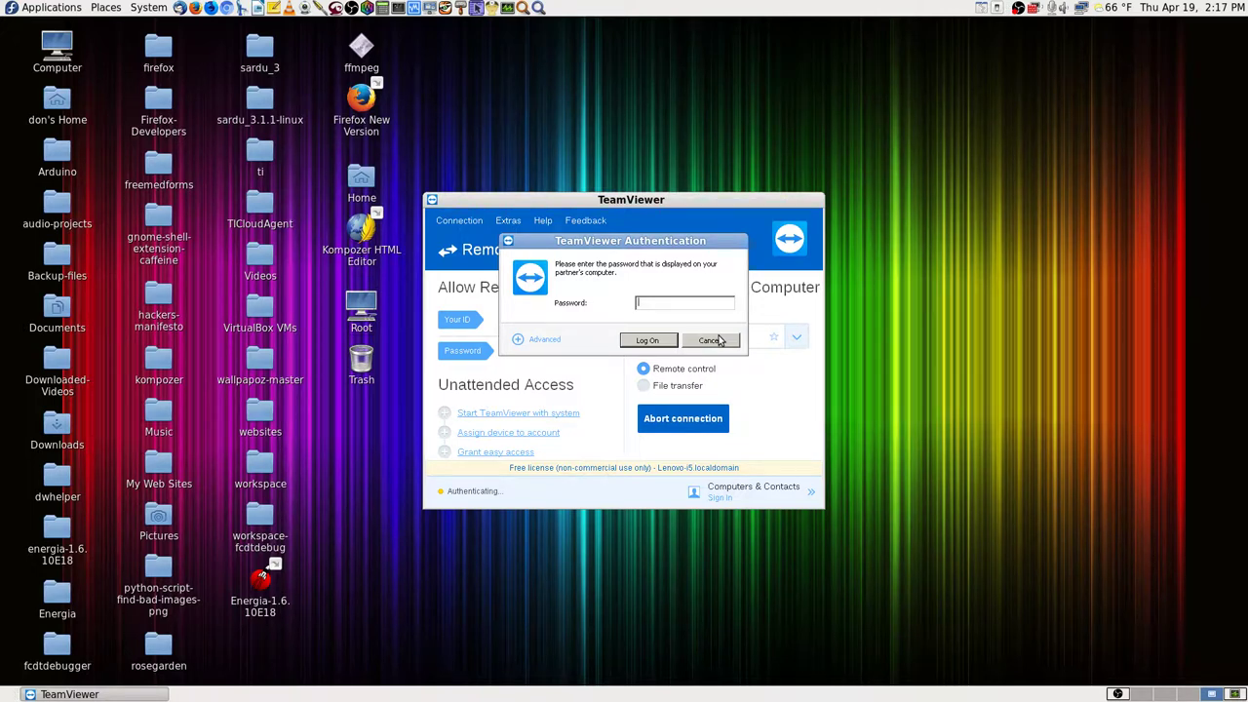
key("Return")
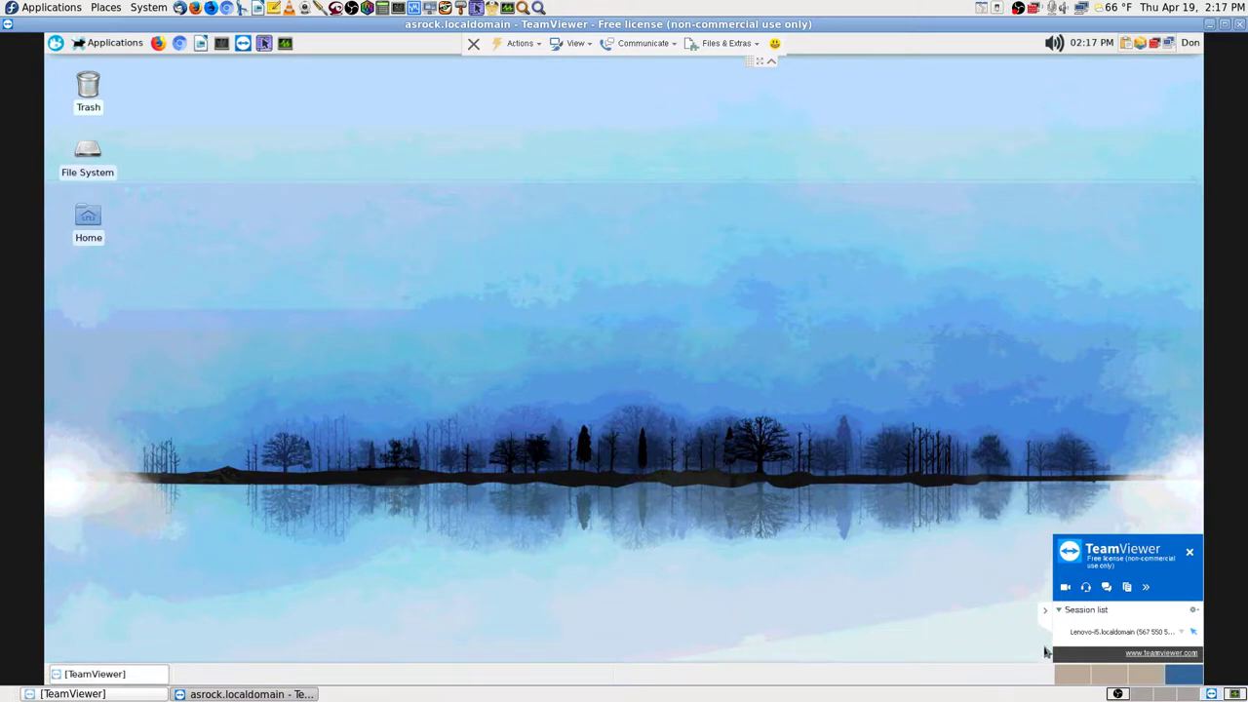
Step: Hide the session list panel and collapse the remote control toolbar
left_click(1047, 612)
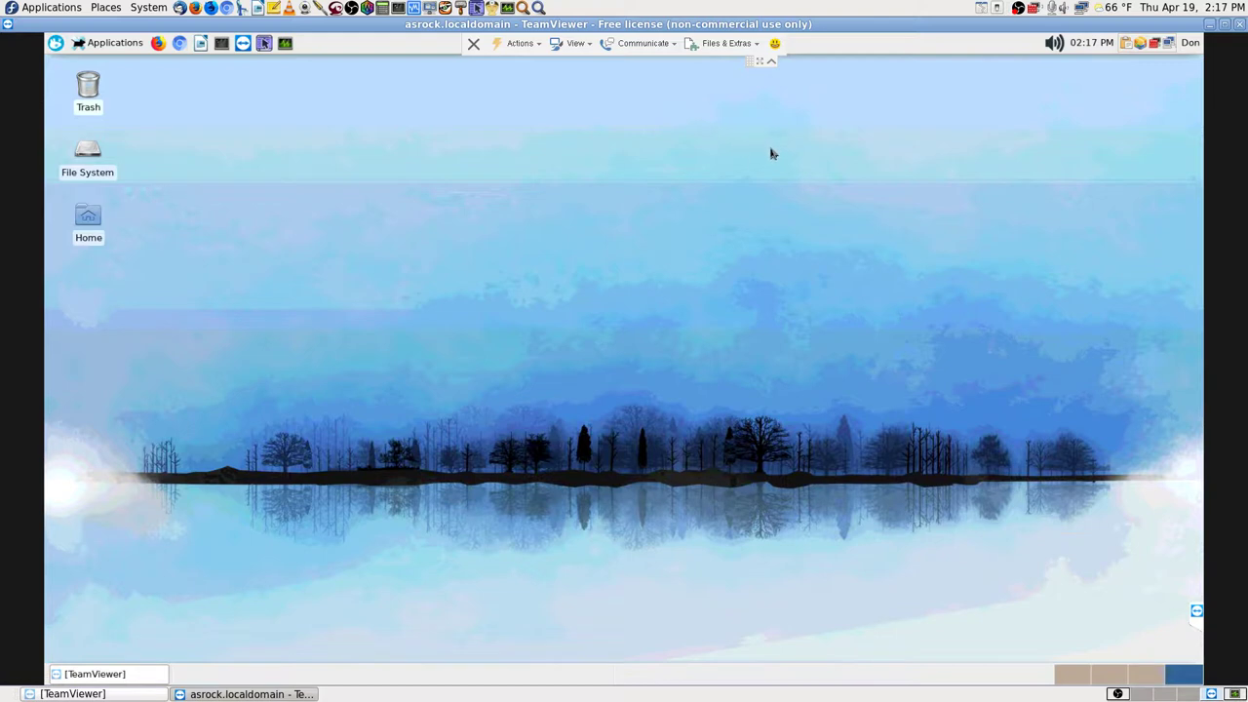
left_click(772, 63)
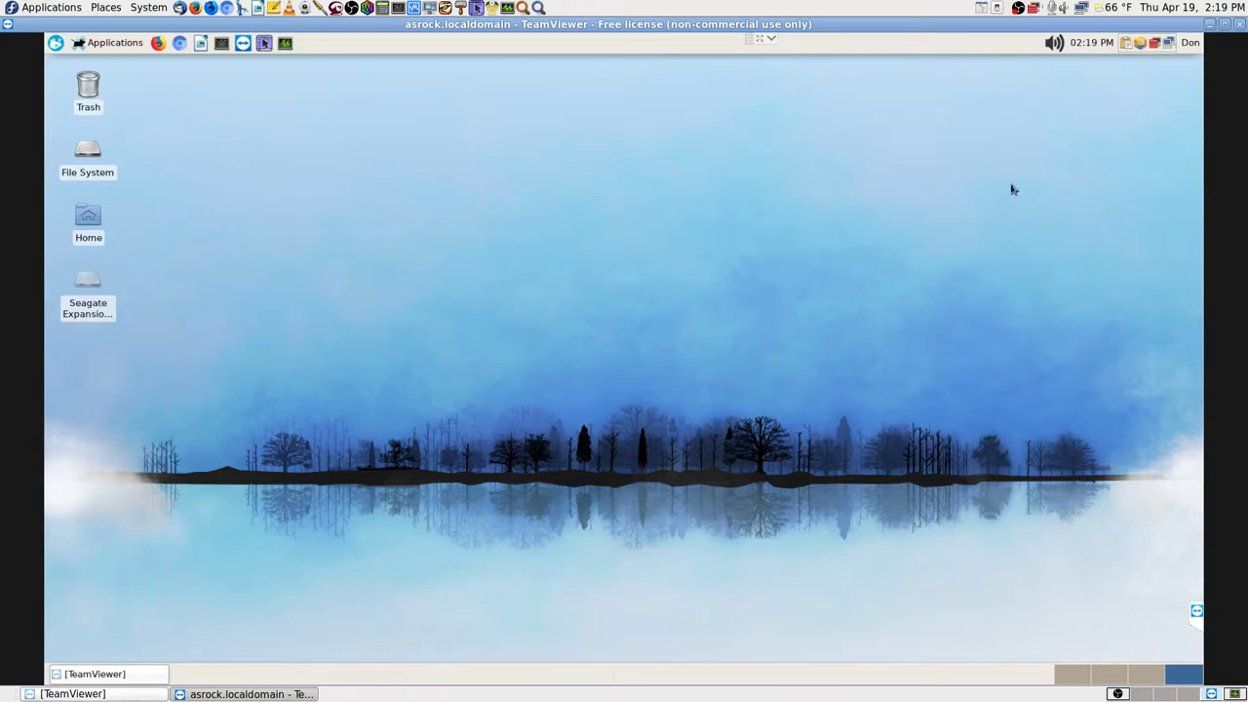
Step: Switch the remote session to full screen, change workspace, and start Krusader remotely
left_click(771, 39)
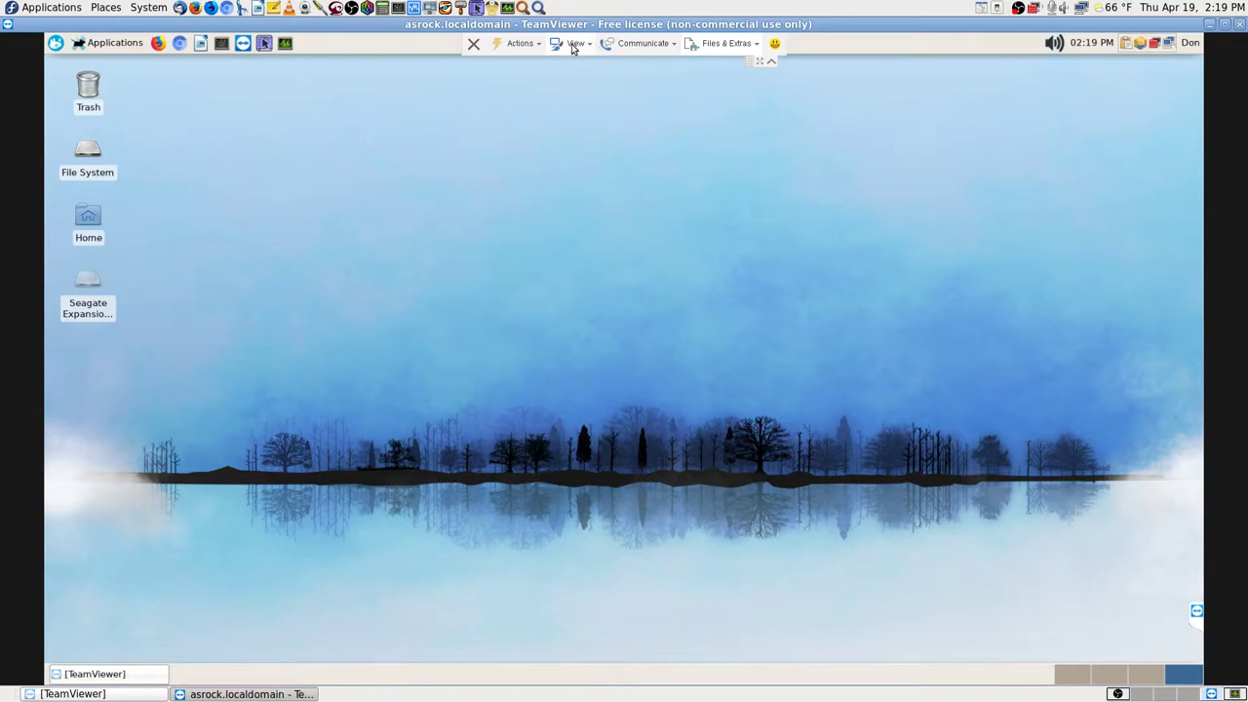
left_click(574, 45)
mouse_move(639, 49)
mouse_move(566, 45)
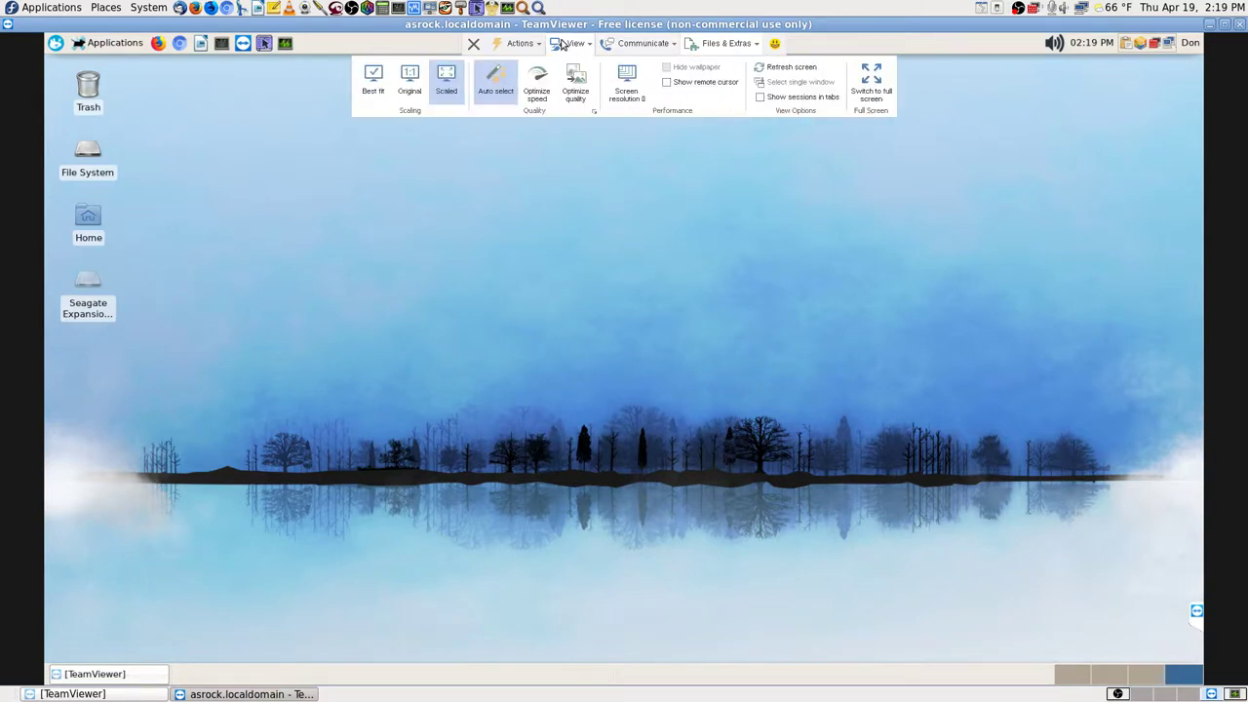
left_click(871, 83)
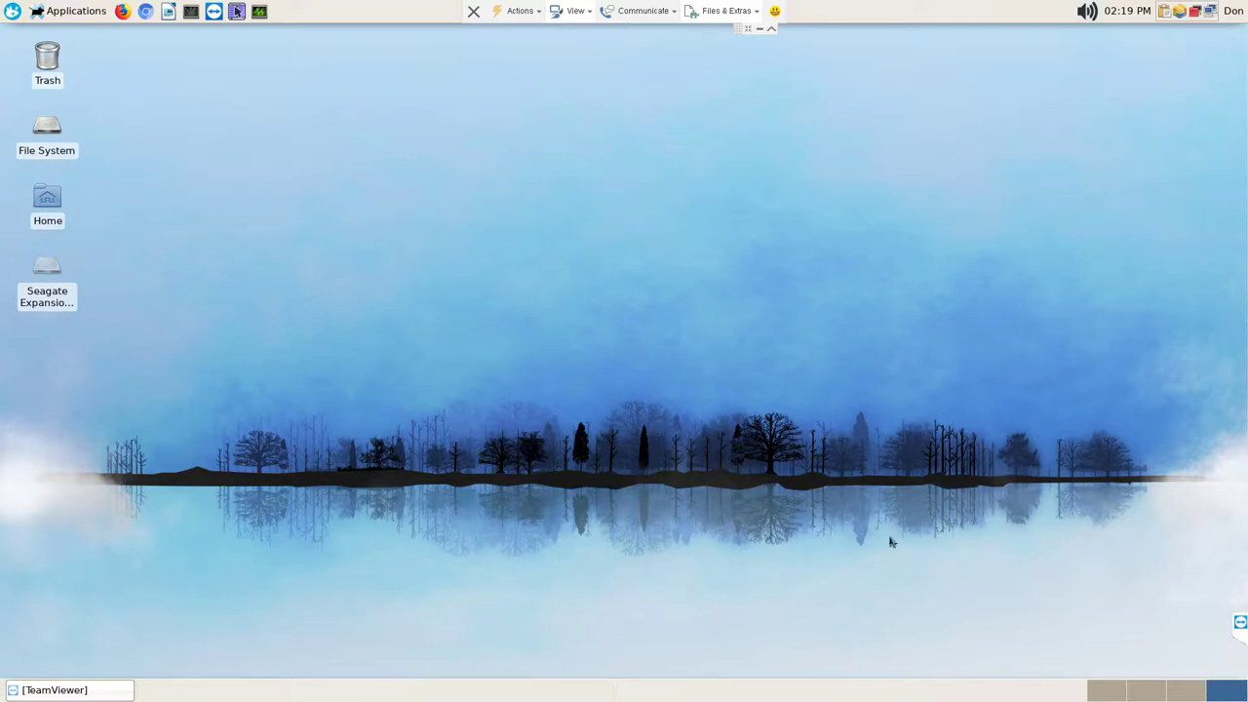
left_click(1173, 691)
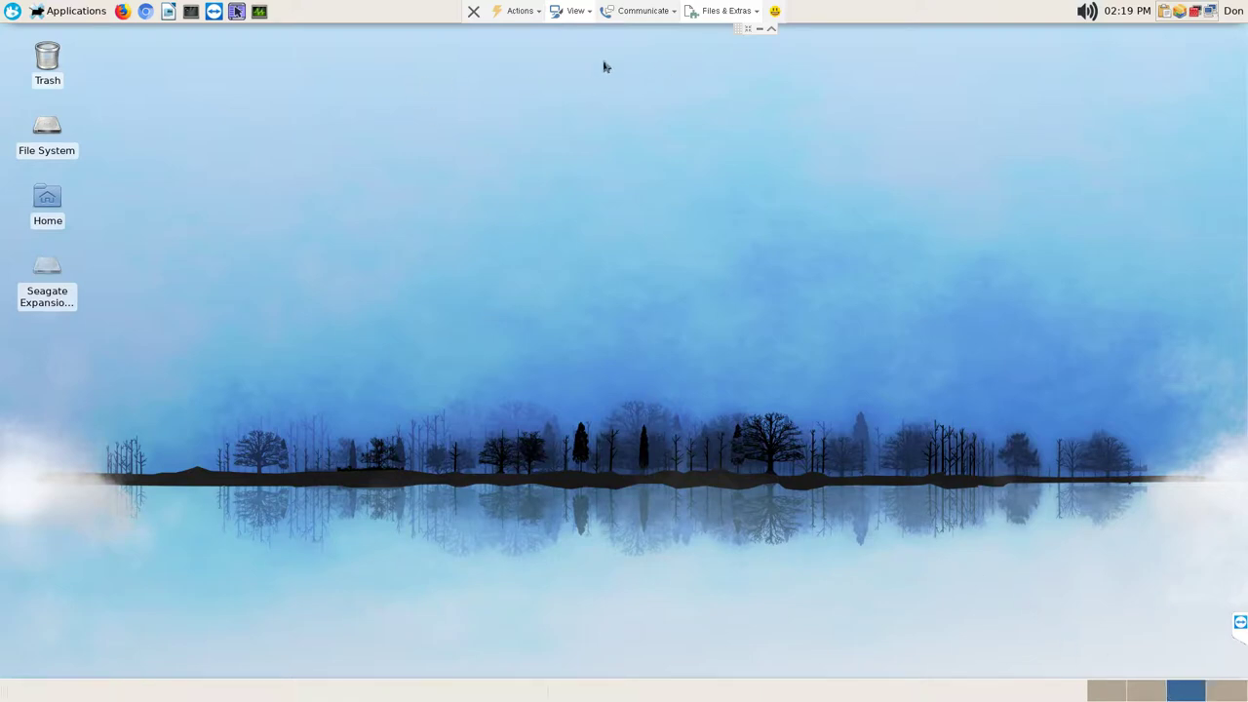
left_click(237, 10)
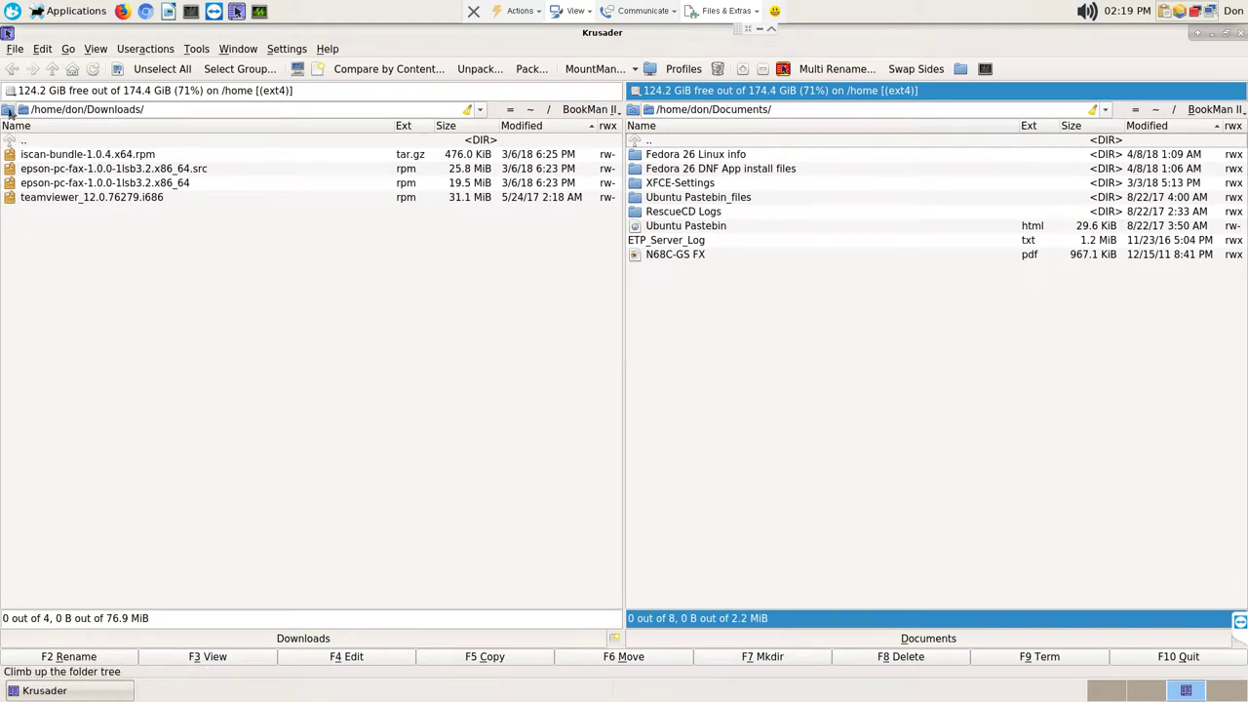
Step: Open the Seagate Expansion Drive's Documents on the left, then open Synchronize Folders against home Documents
left_click(10, 90)
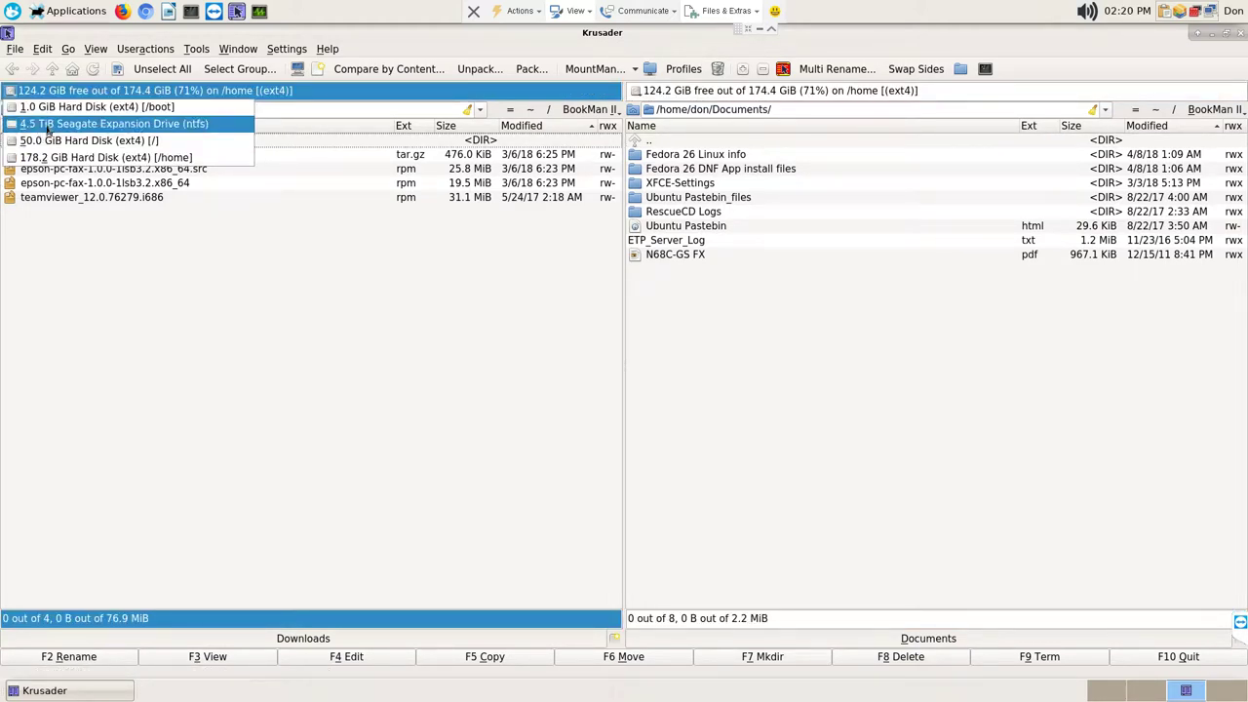
left_click(47, 124)
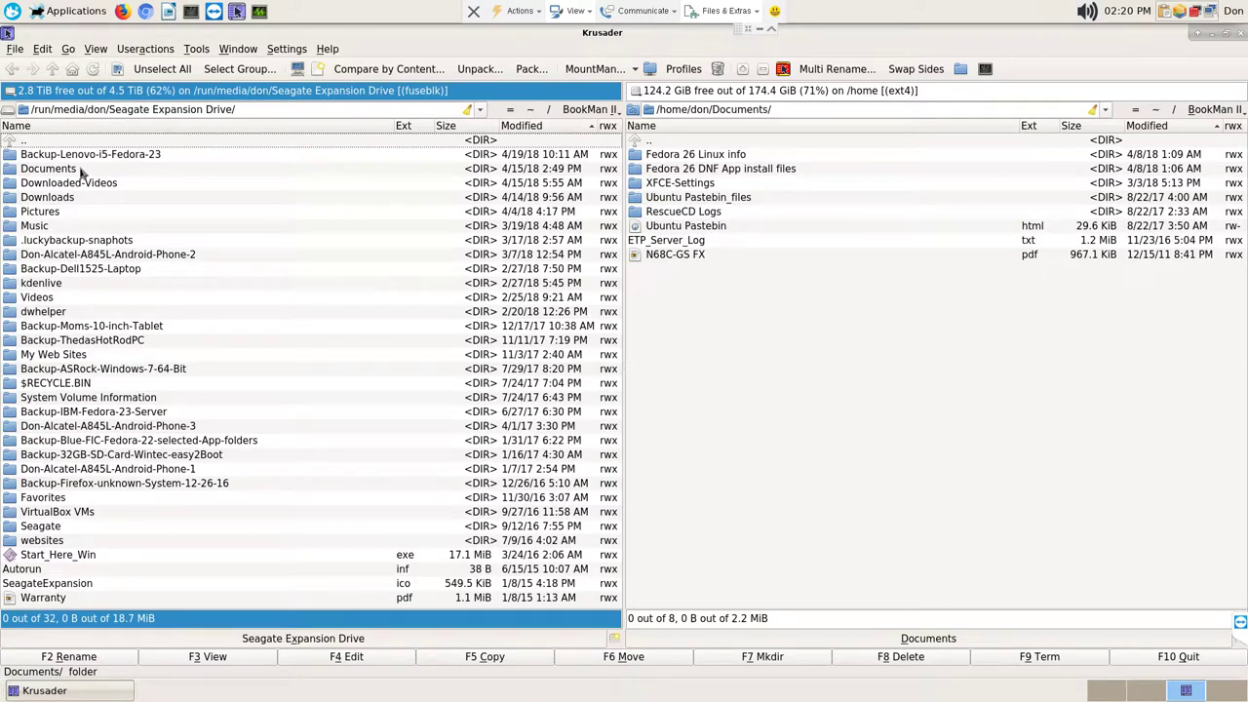
left_click(82, 170)
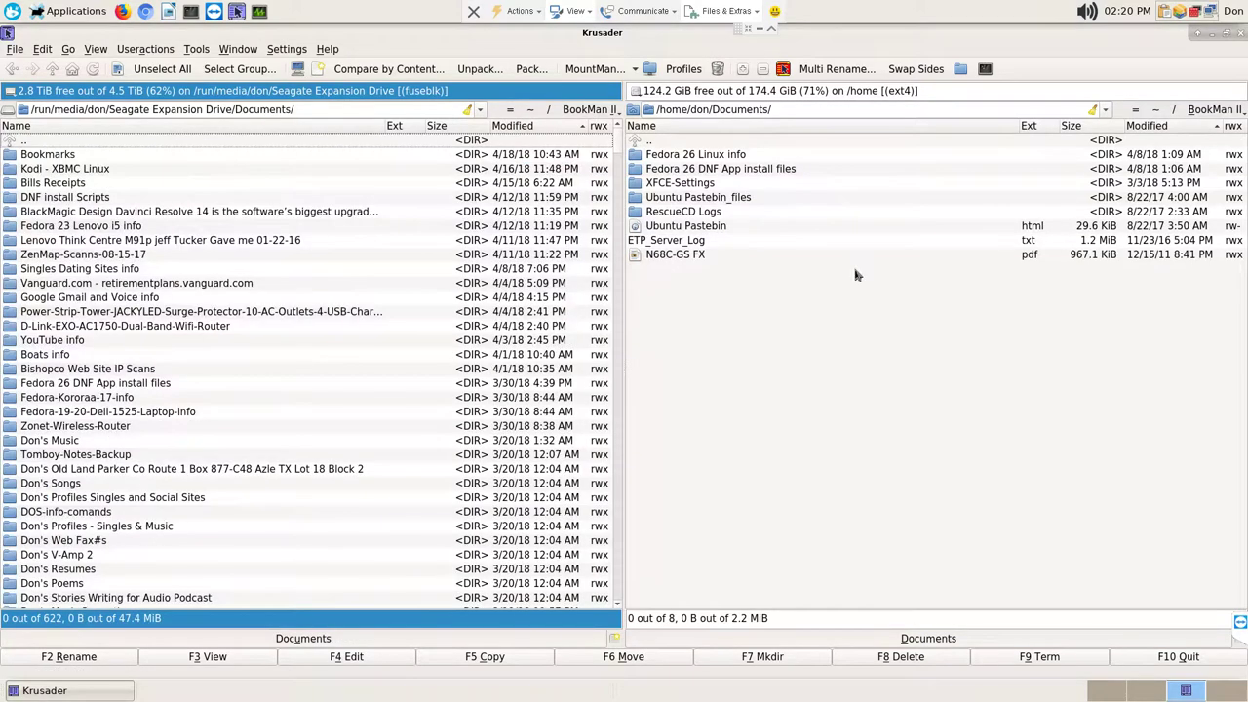
left_click(732, 151)
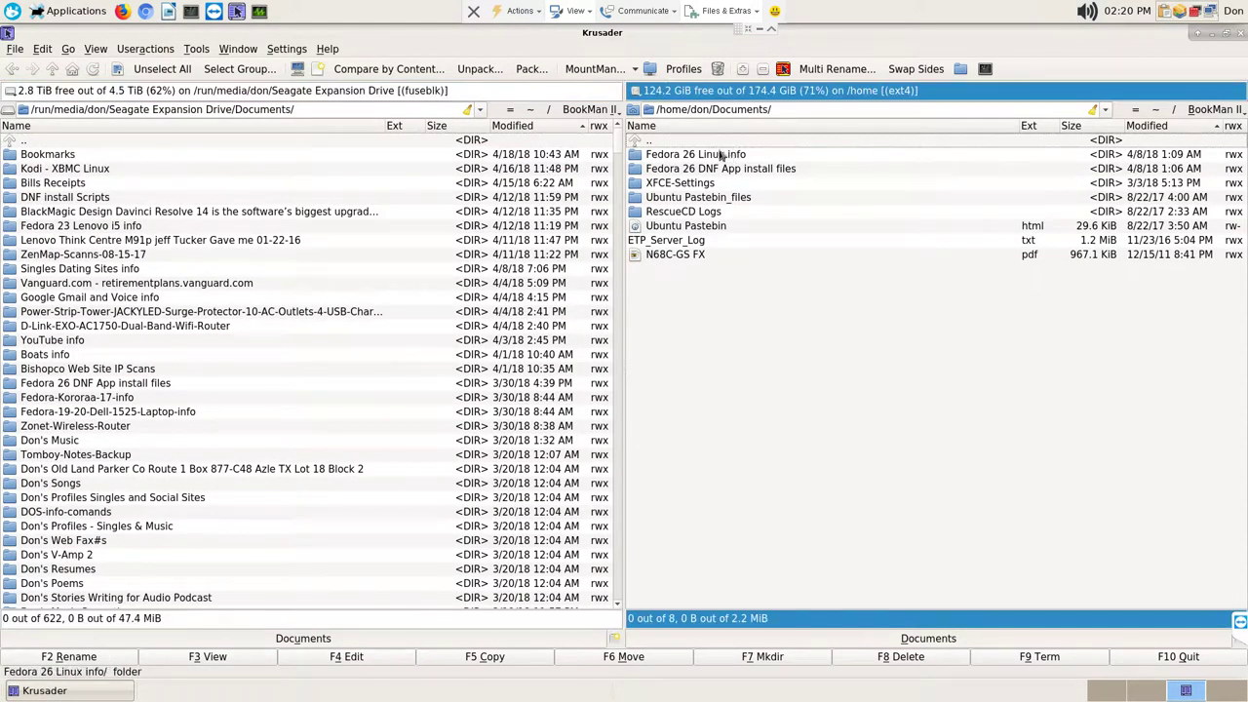
left_click(961, 70)
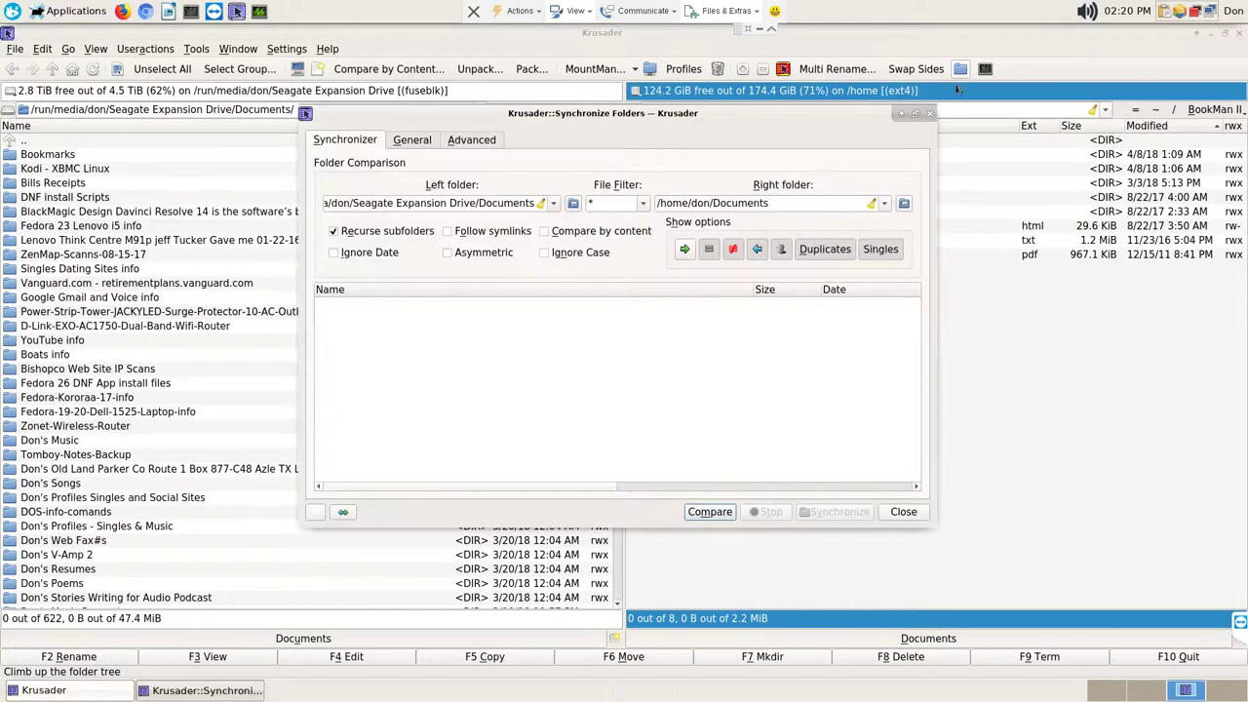
Step: Run and stop the folder comparison (30 files), close it, and select all eight home Documents items
left_click(711, 512)
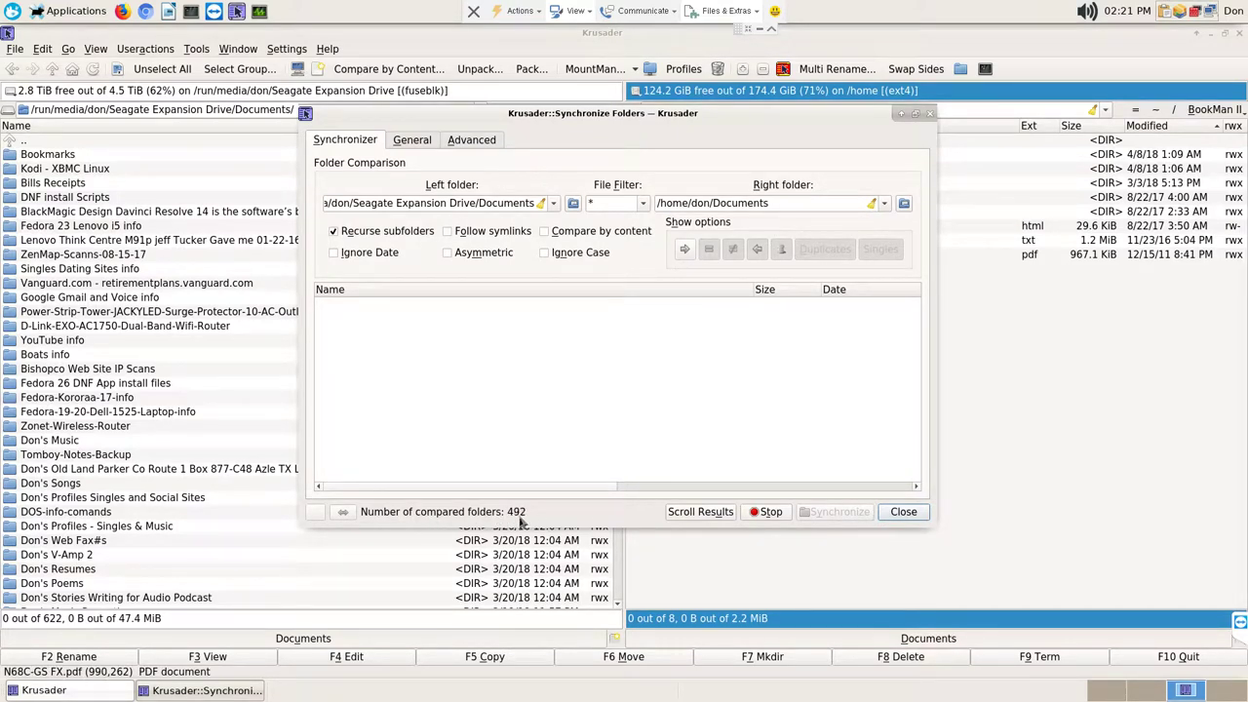
left_click(769, 512)
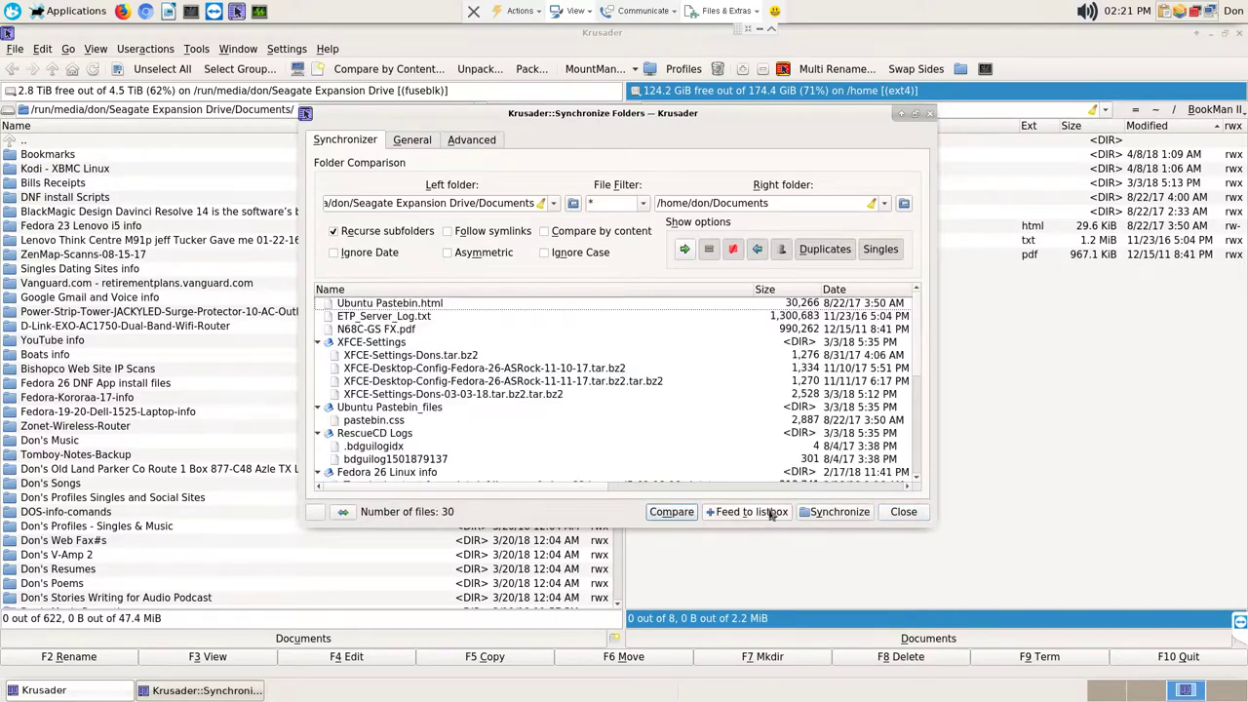
left_click(903, 511)
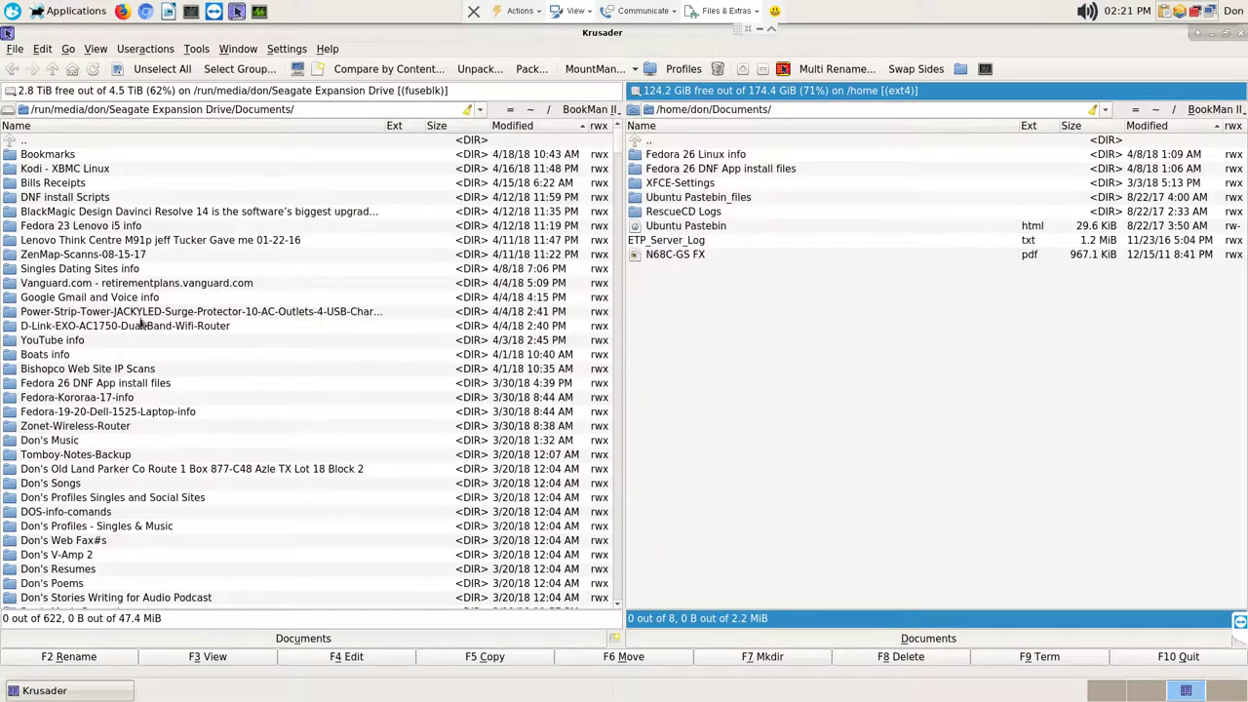
left_click(696, 159)
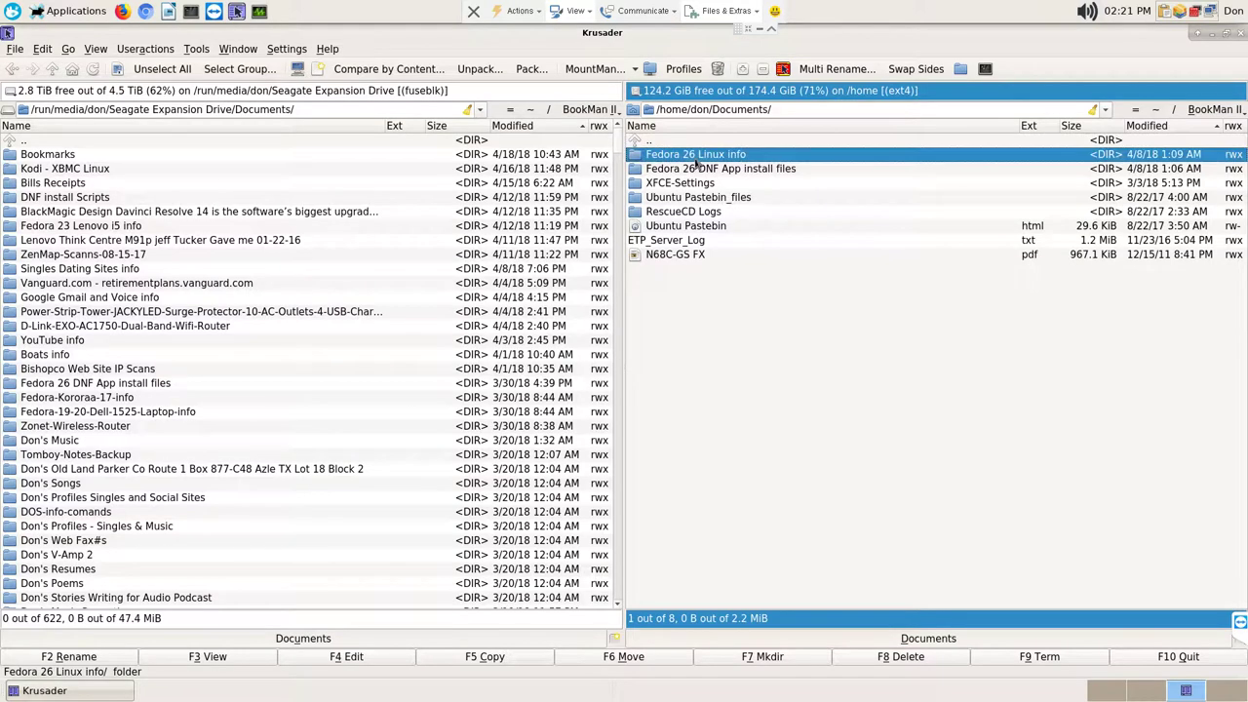
left_click(690, 255, "shift")
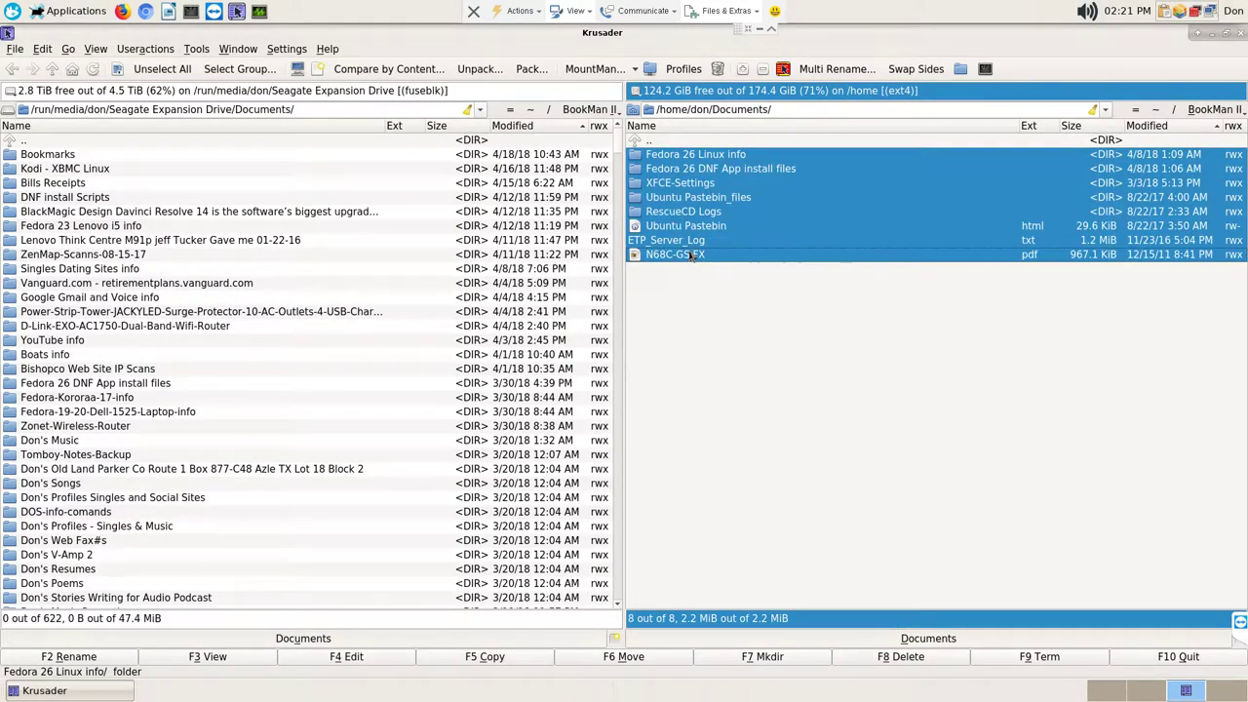
Step: Compare and synchronize the selected Documents items, finding nothing to sync, then go up to /home/don
right_click(690, 255)
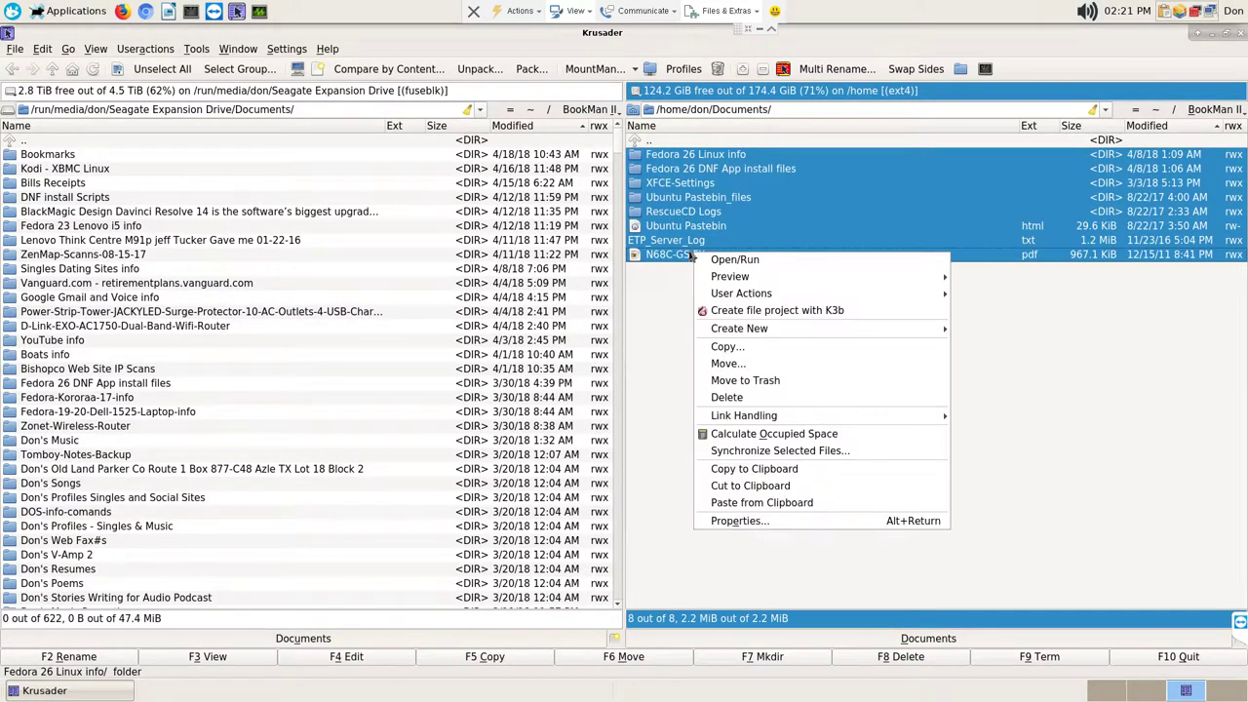
left_click(798, 452)
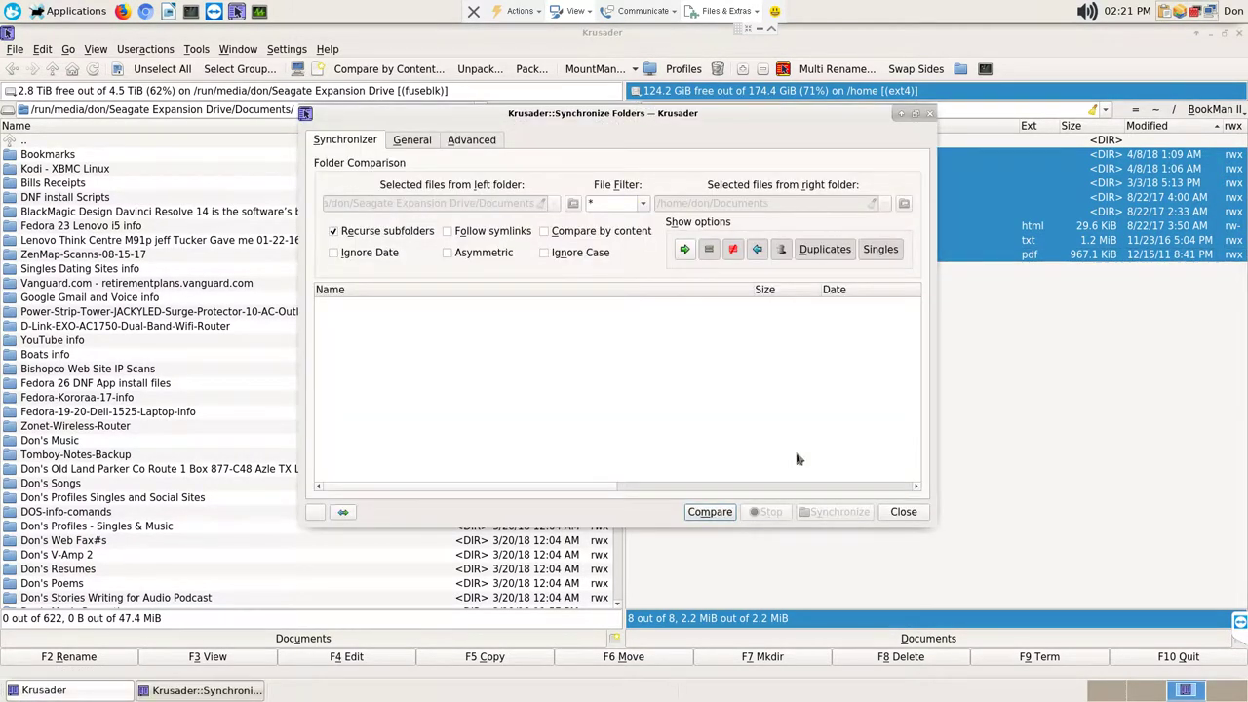
left_click(729, 513)
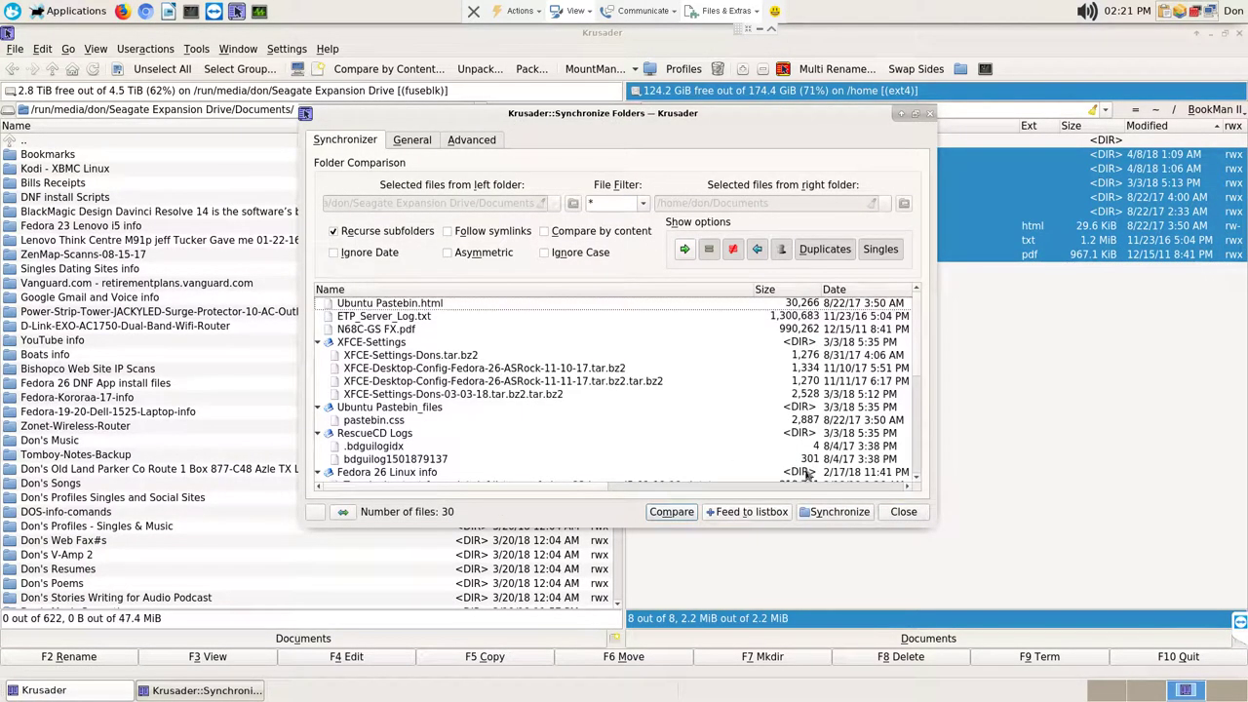
left_click(835, 514)
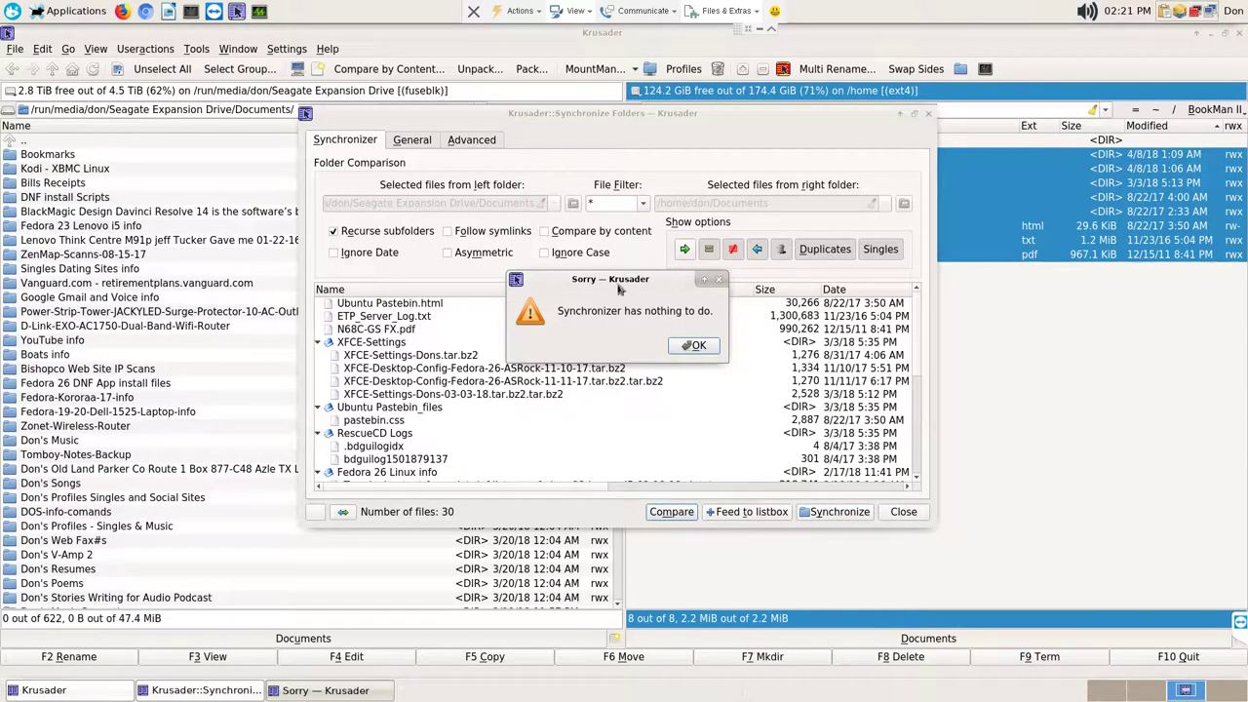
left_click(696, 345)
left_click(903, 511)
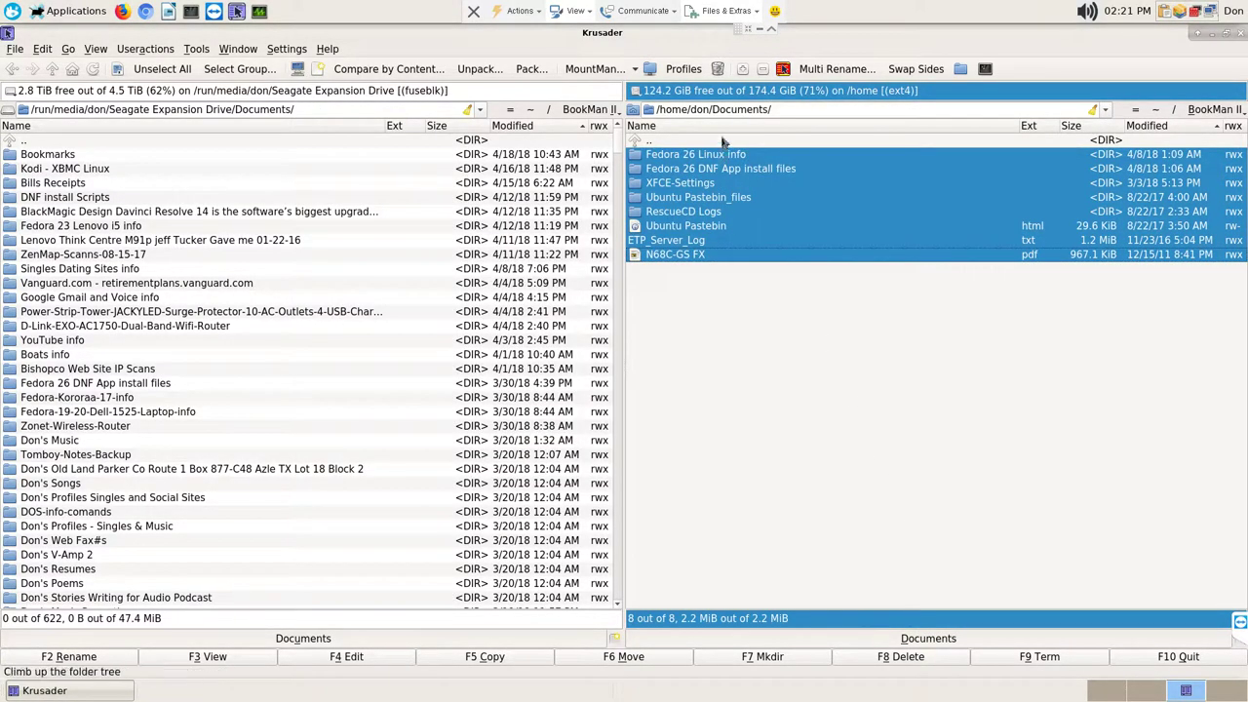
left_click(722, 142)
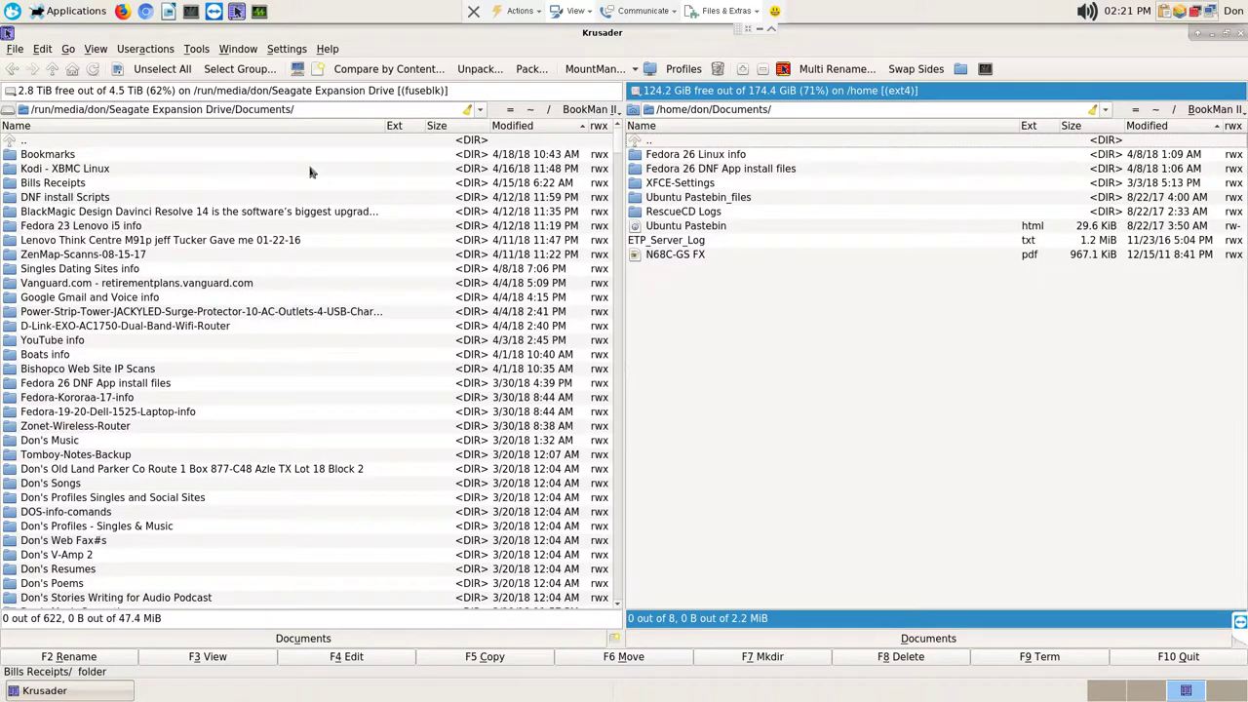
double_click(655, 143)
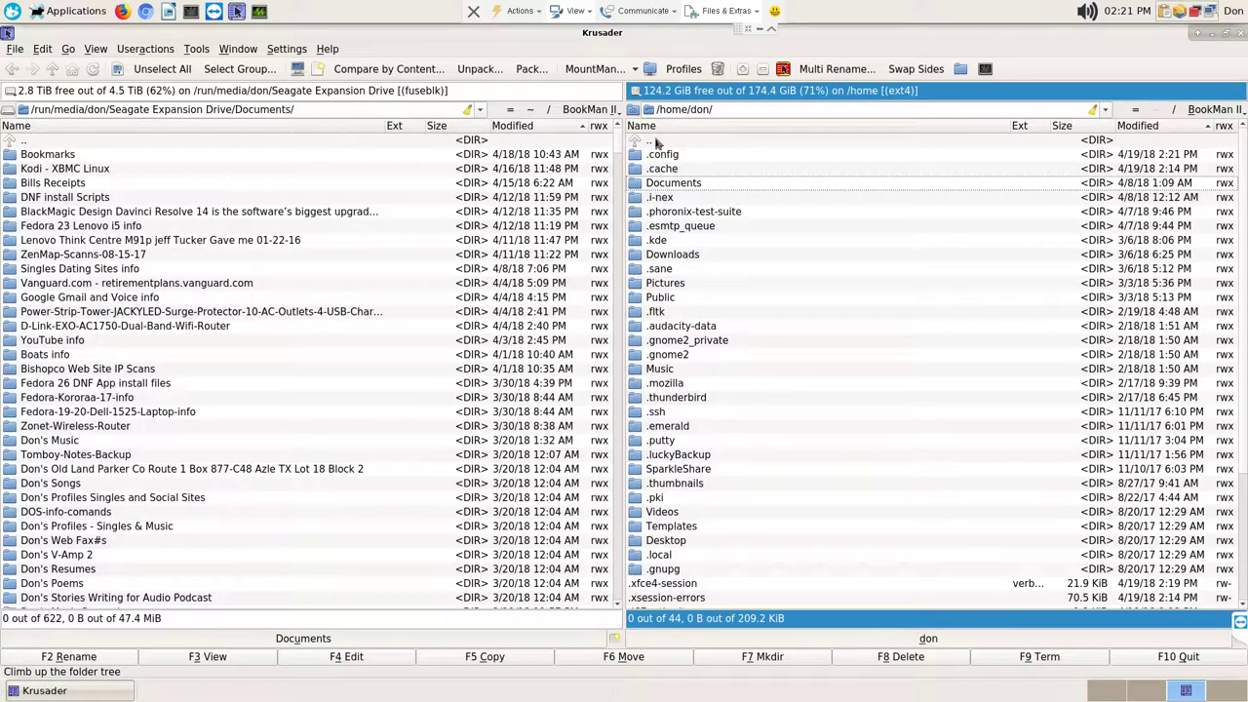
Step: Sort the home folder by name and open its Downloads folder in the right panel
left_click(685, 126)
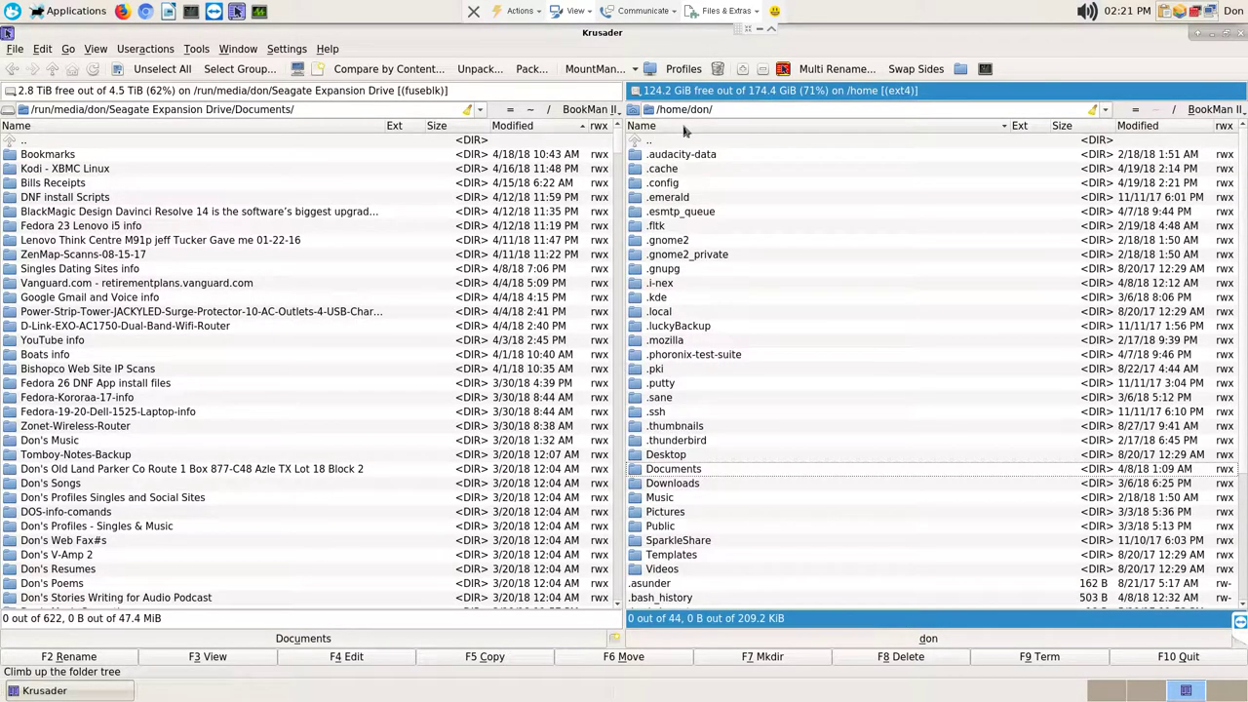
key("Down")
key("Return")
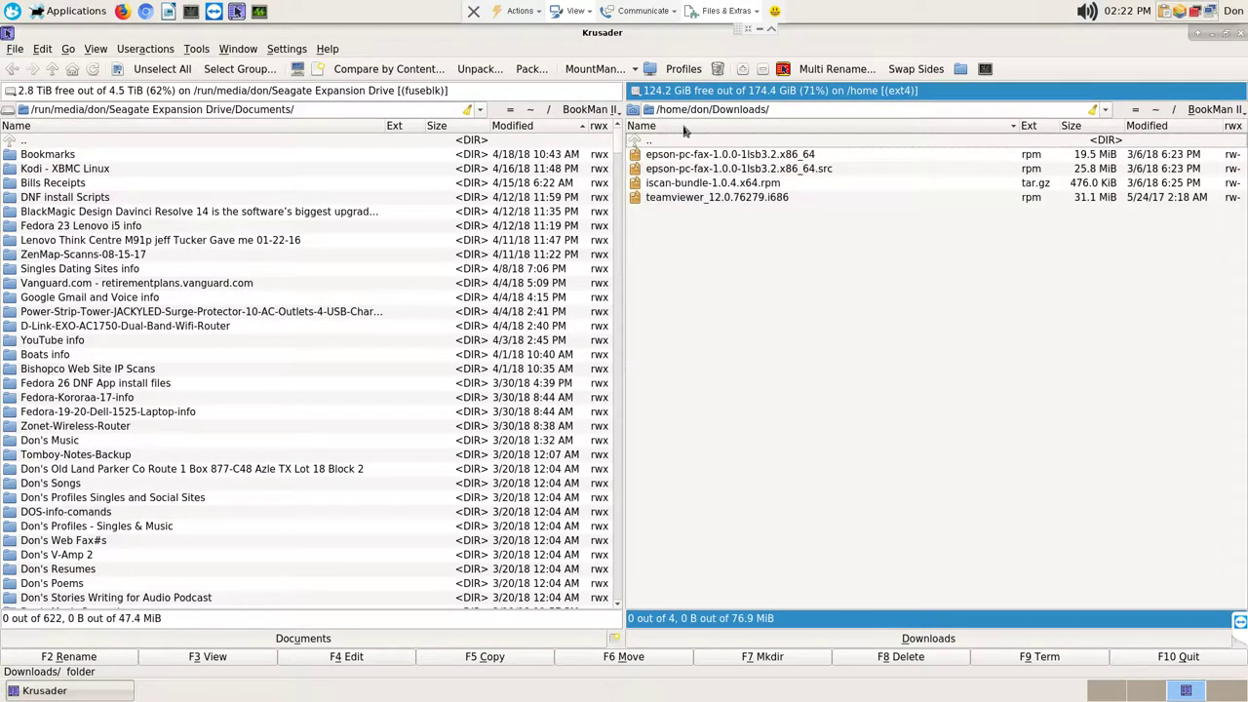
Step: In the left panel, go up to the Seagate drive root and open its Downloads folder
left_click(251, 146)
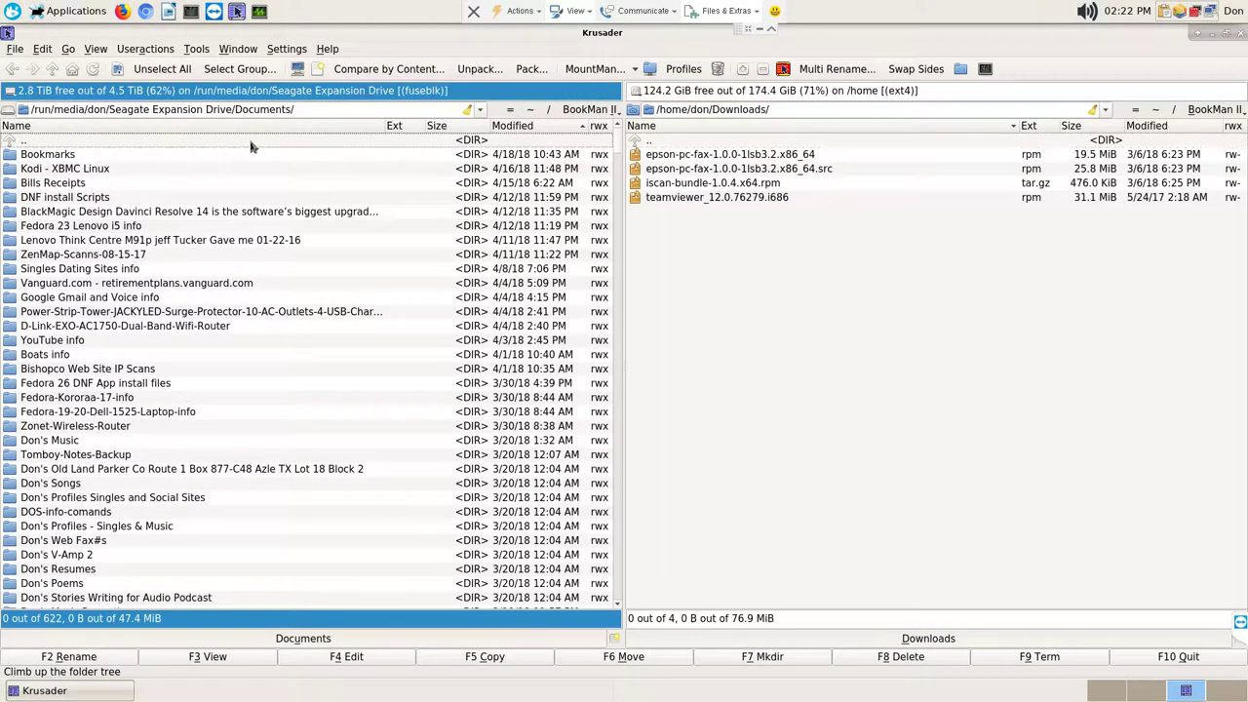
double_click(251, 143)
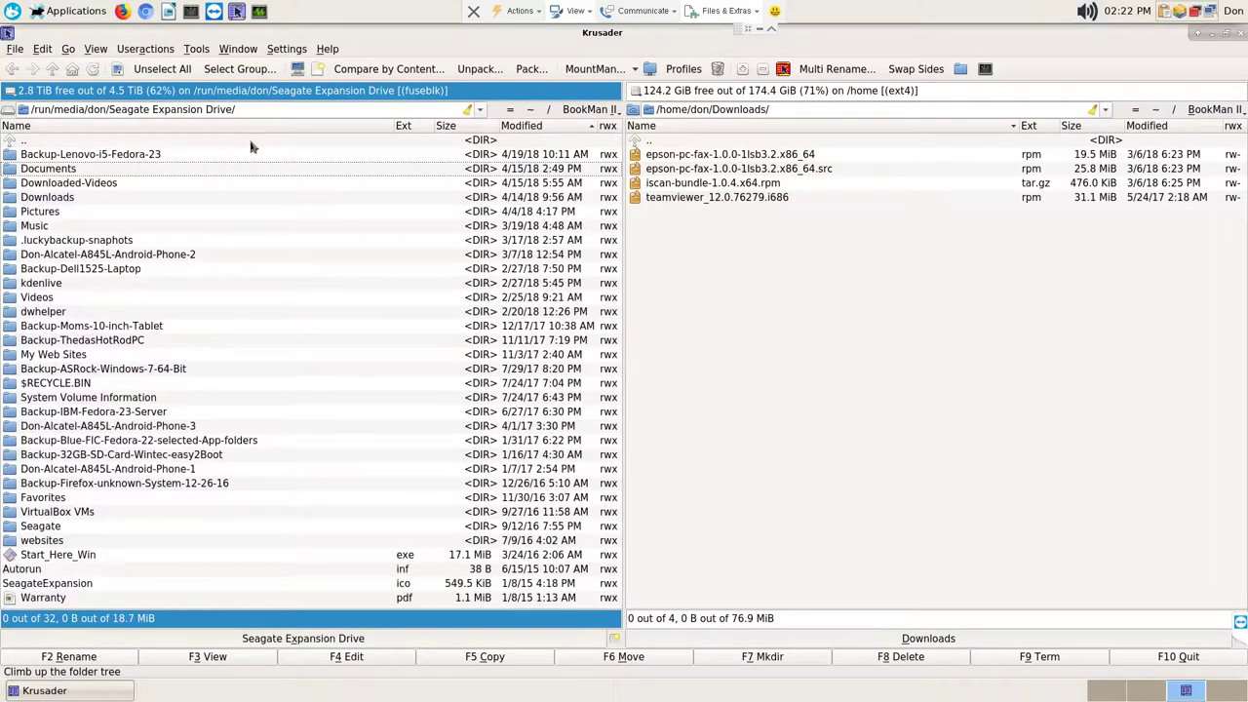
key("Down")
key("Down")
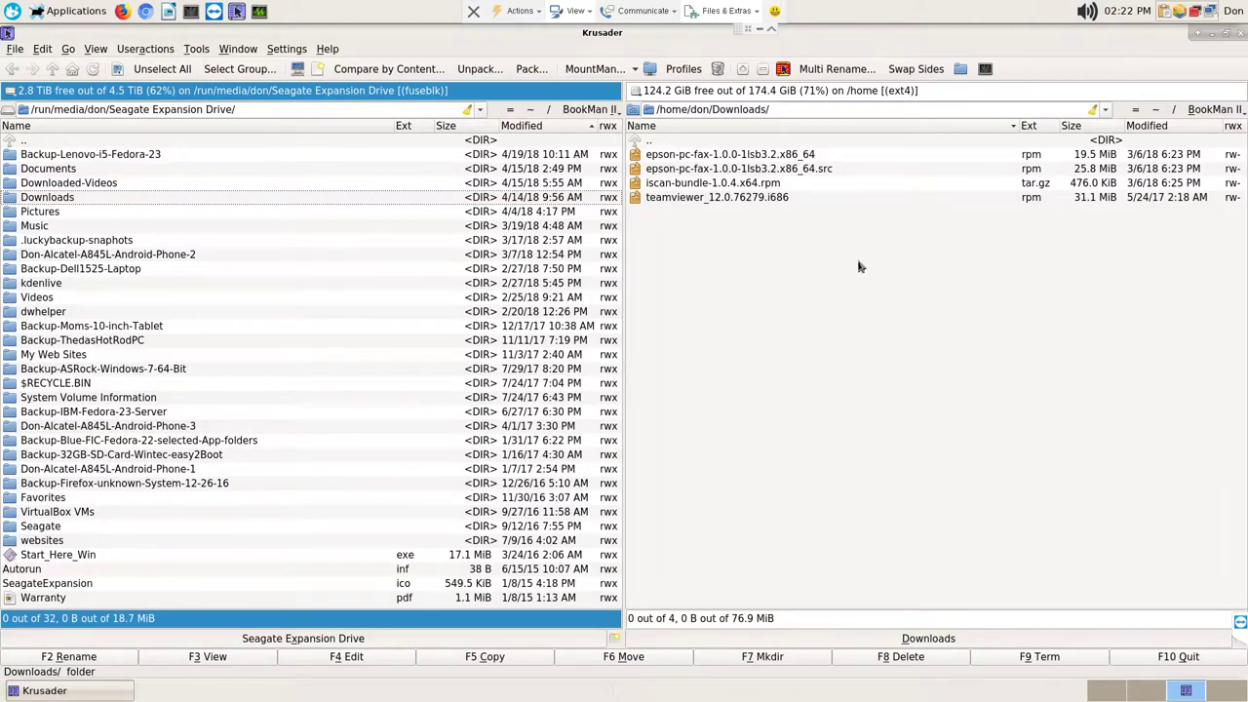
key("Return")
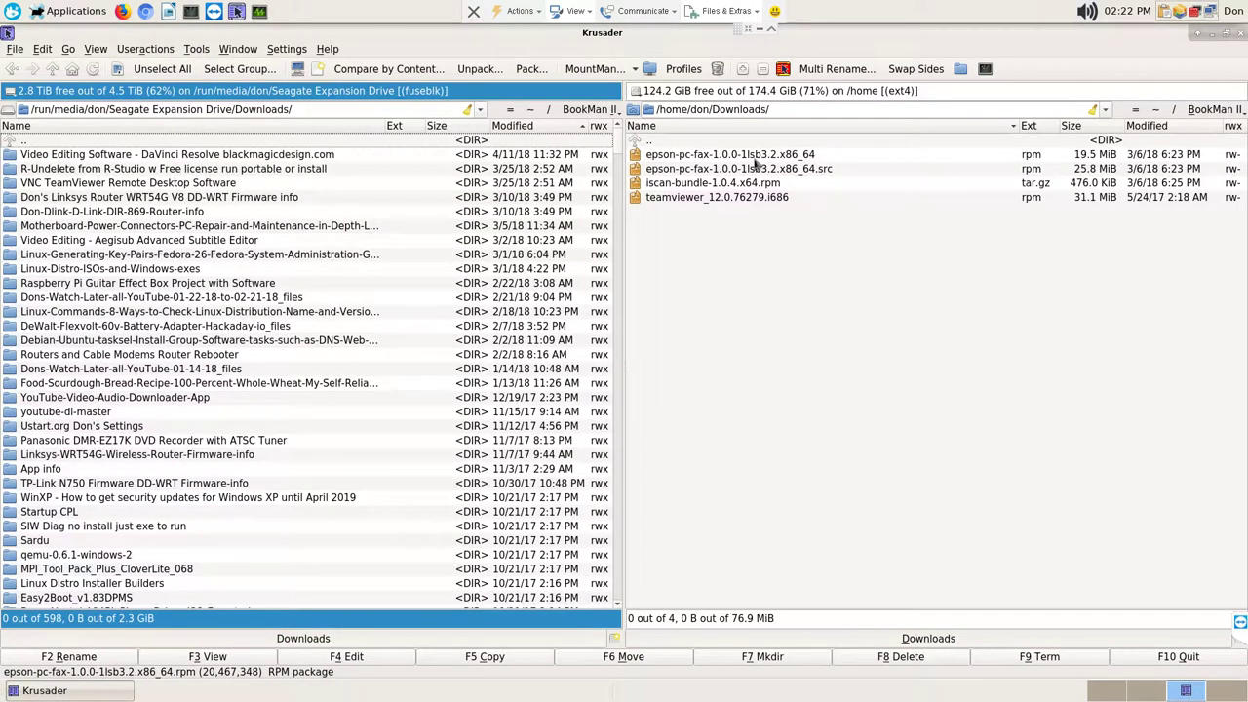
Step: Select the four home Downloads files and synchronize them with the Seagate copies, finding nothing to sync
left_click(754, 156)
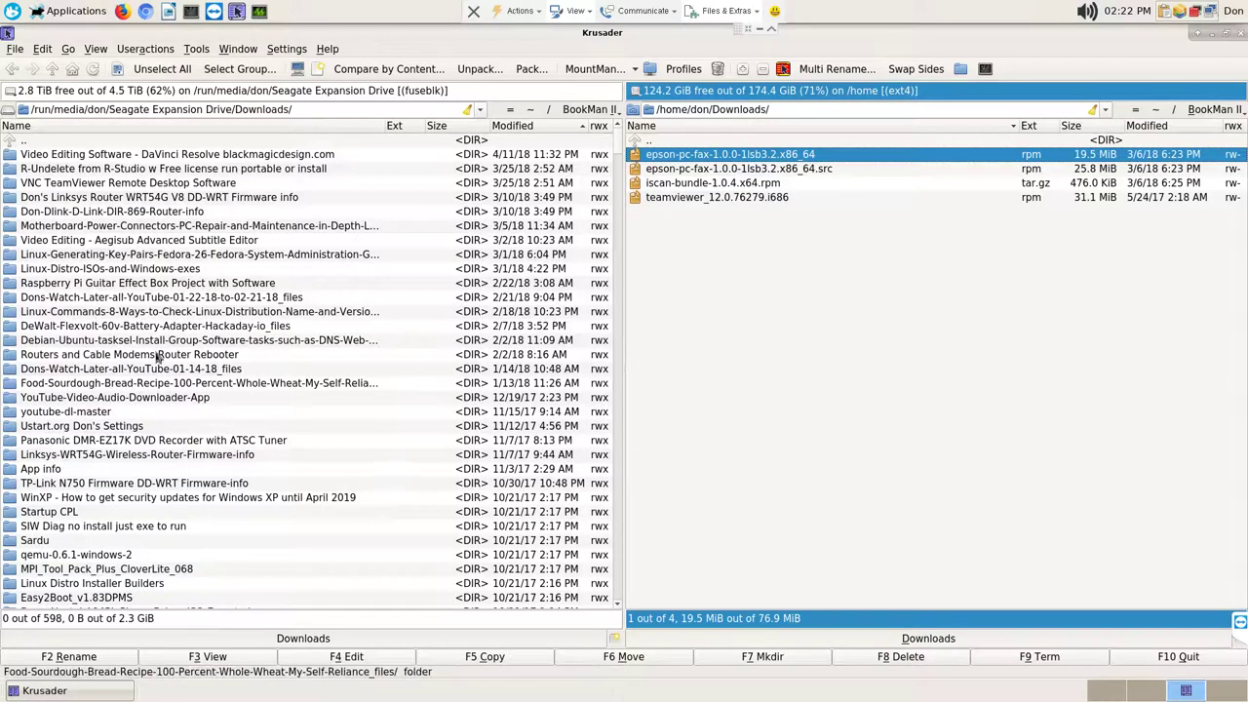
left_click(728, 199, "shift")
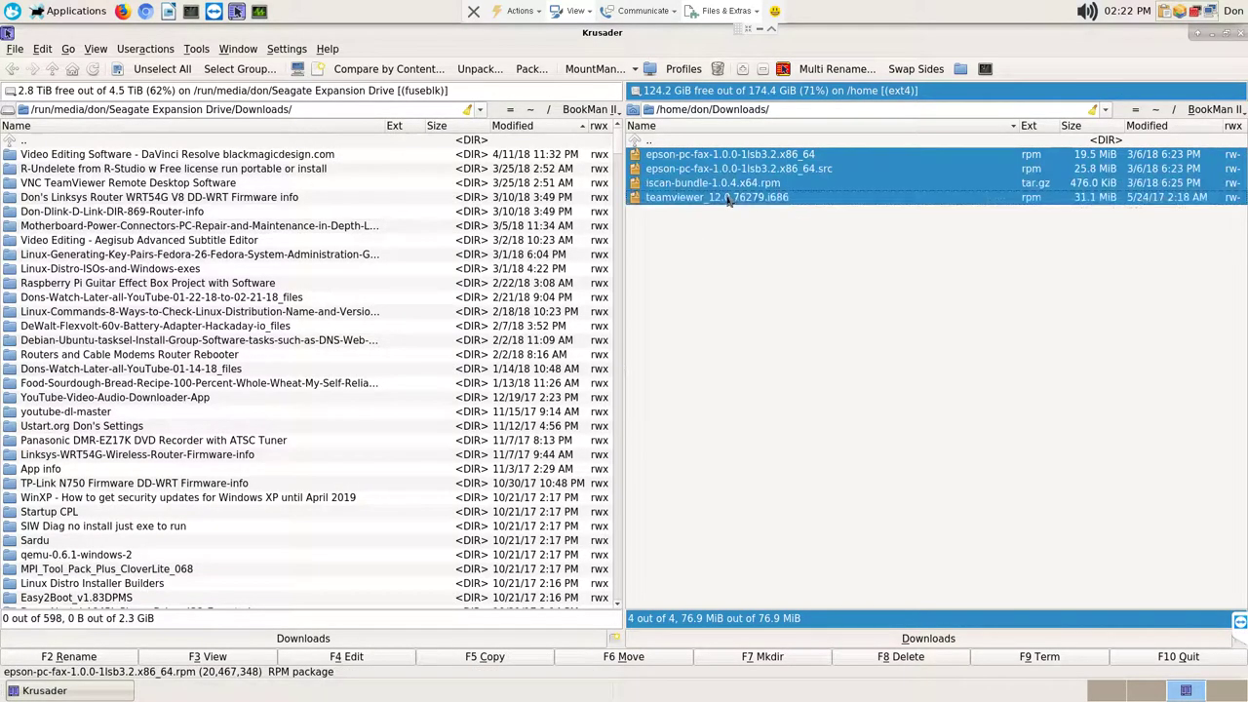
right_click(730, 199)
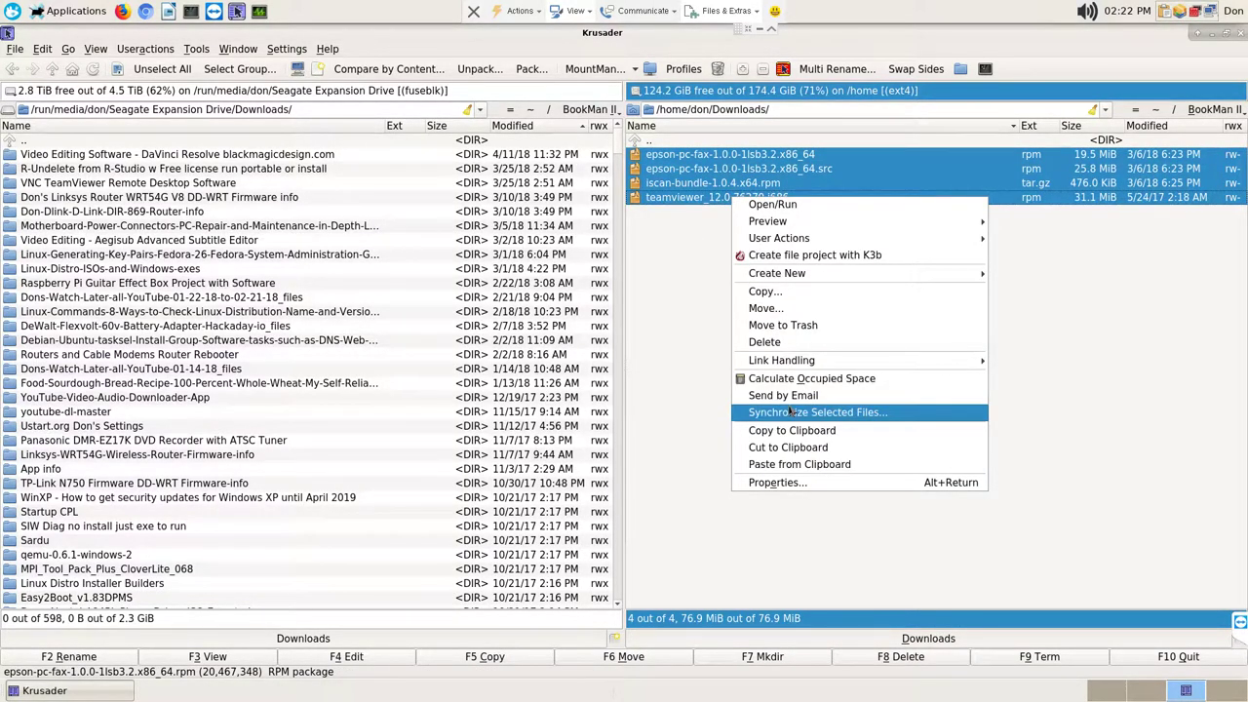
left_click(792, 412)
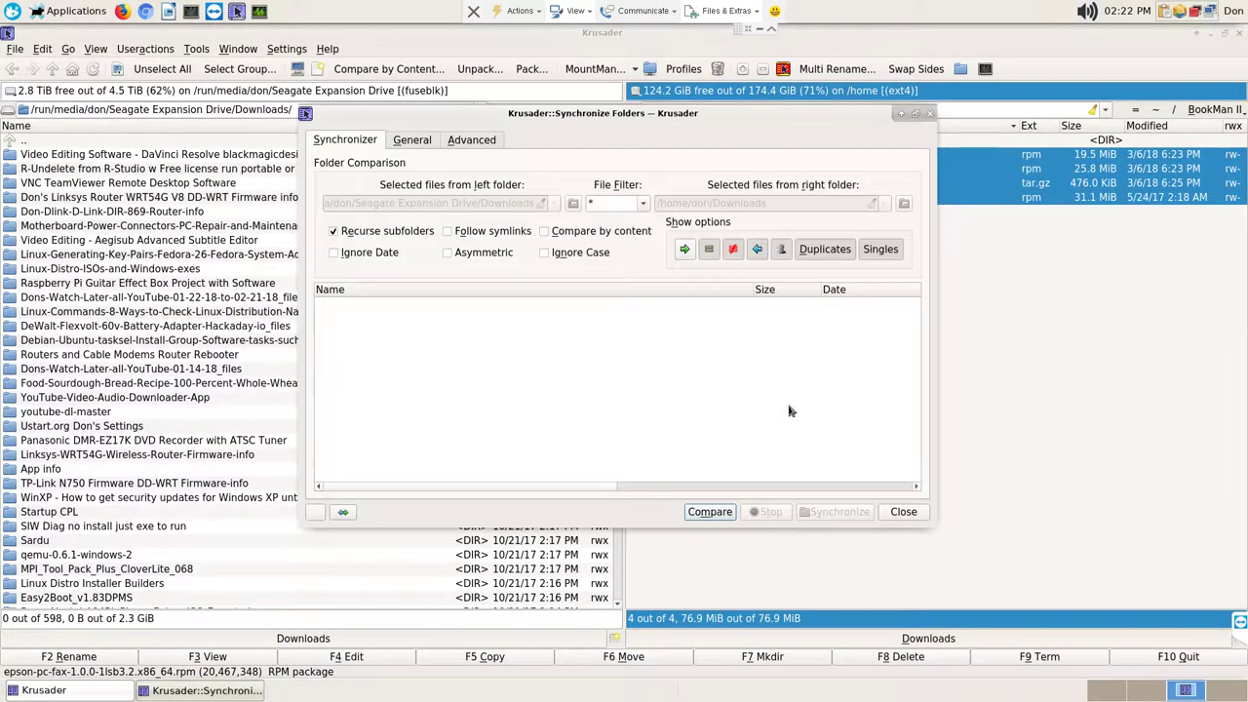
left_click(712, 512)
left_click(849, 515)
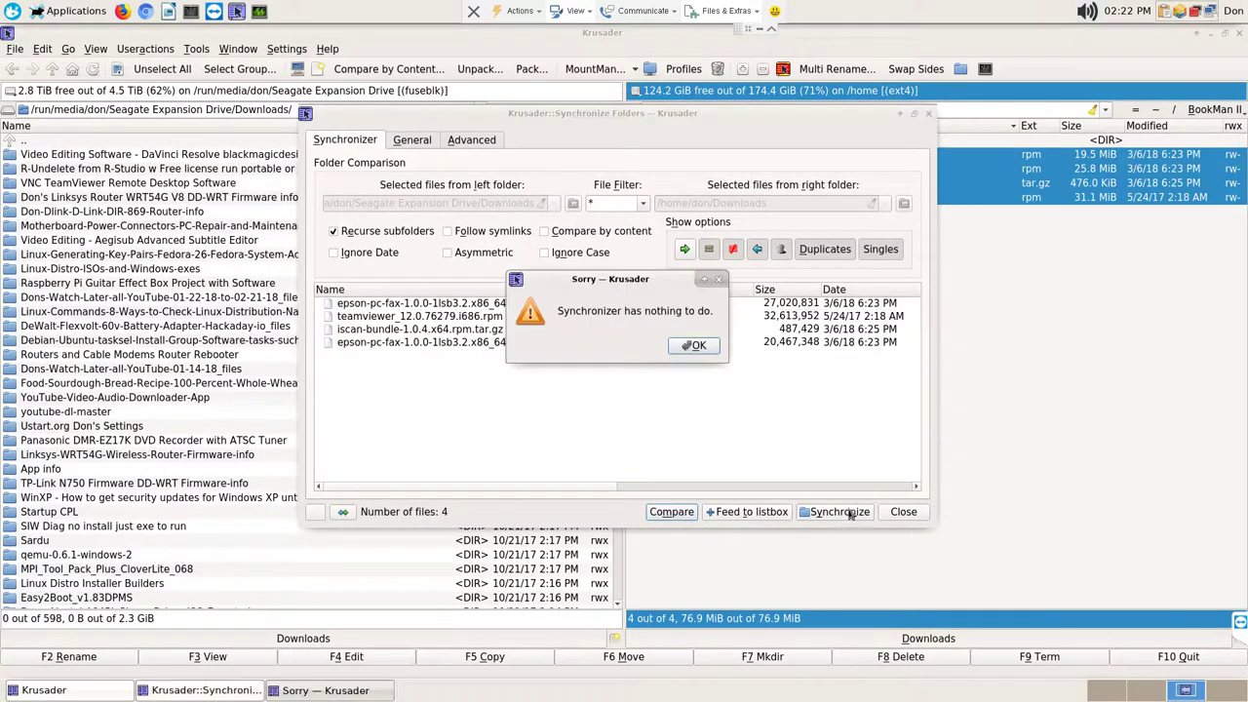
left_click(698, 347)
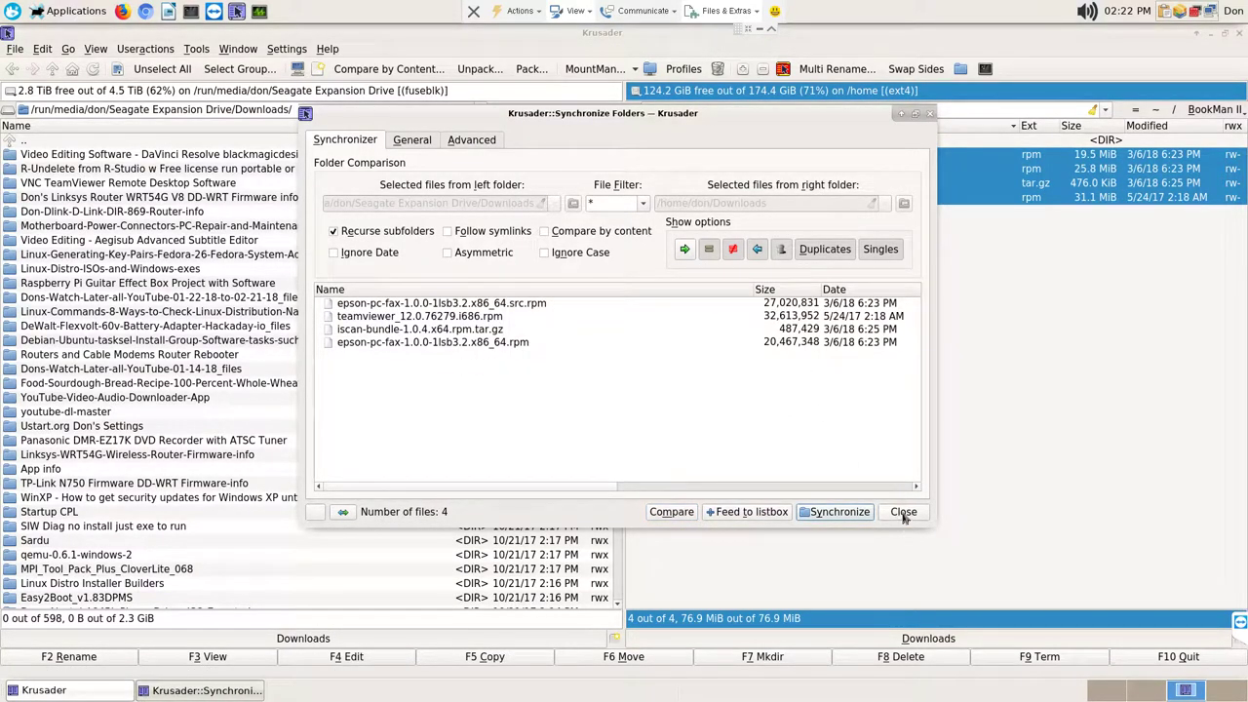
left_click(904, 515)
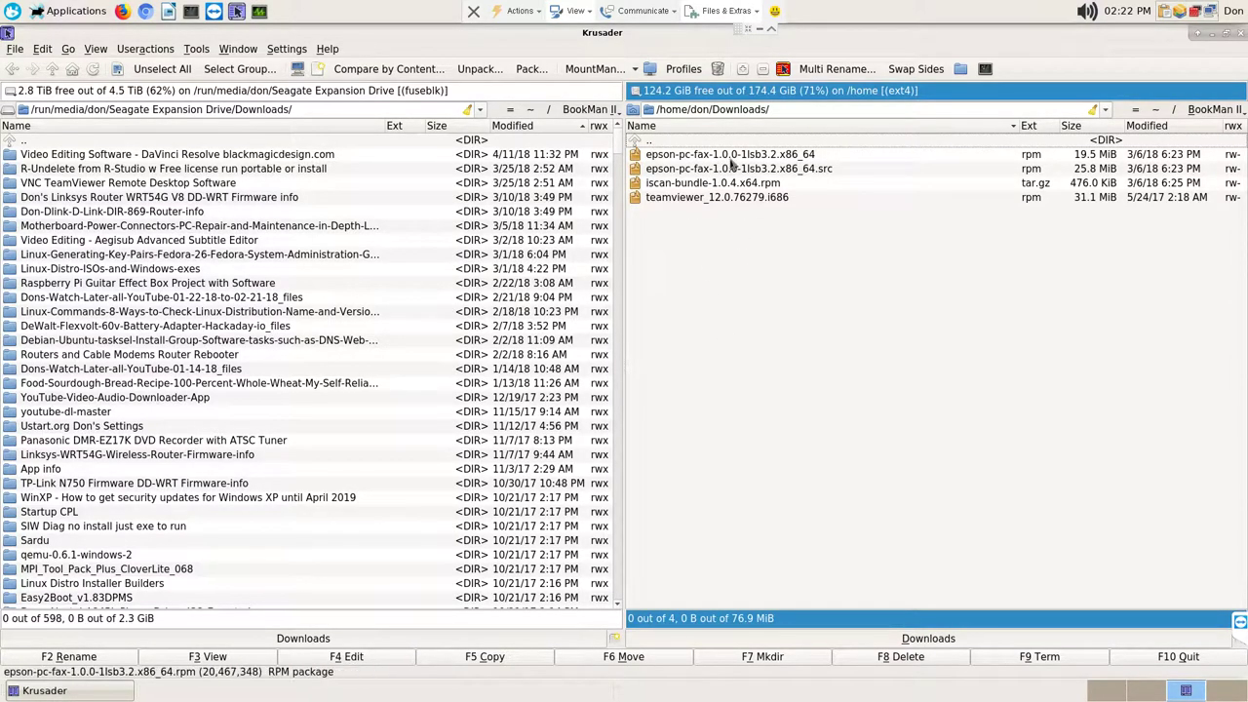
Step: Open home Pictures in the right panel and the Seagate drive's Pictures folder in the left
double_click(682, 147)
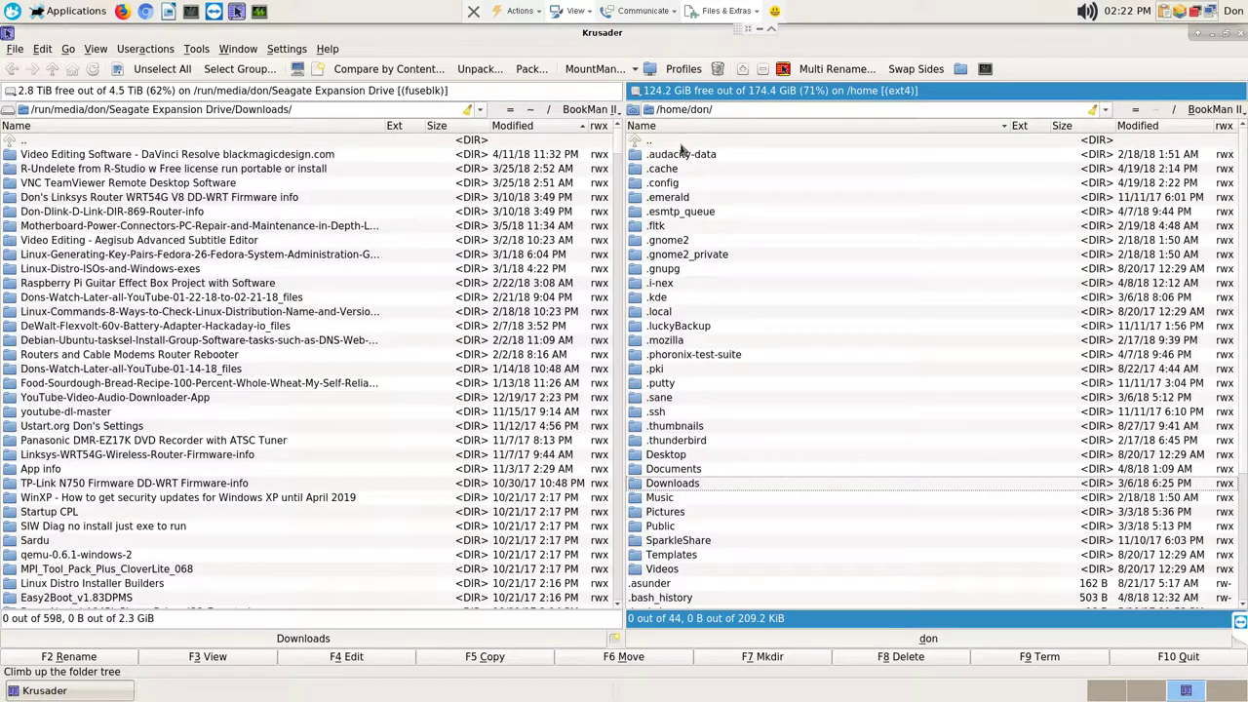
key("Down")
key("Return")
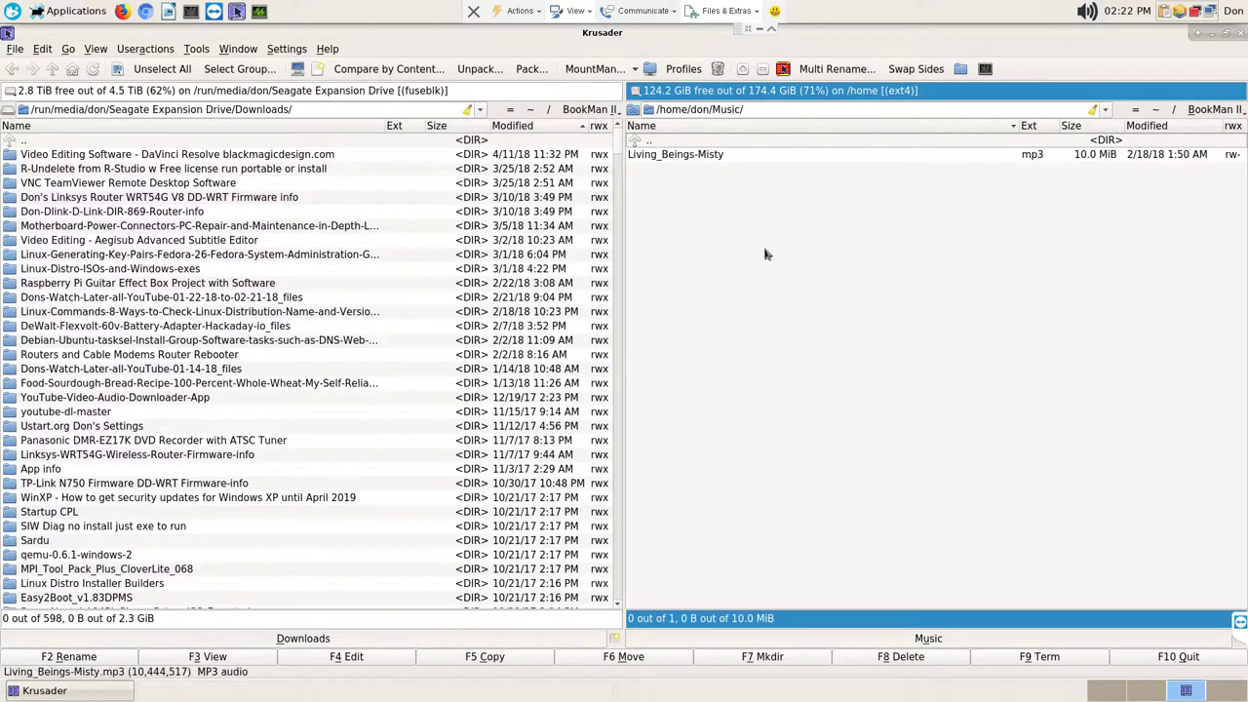
key("BackSpace")
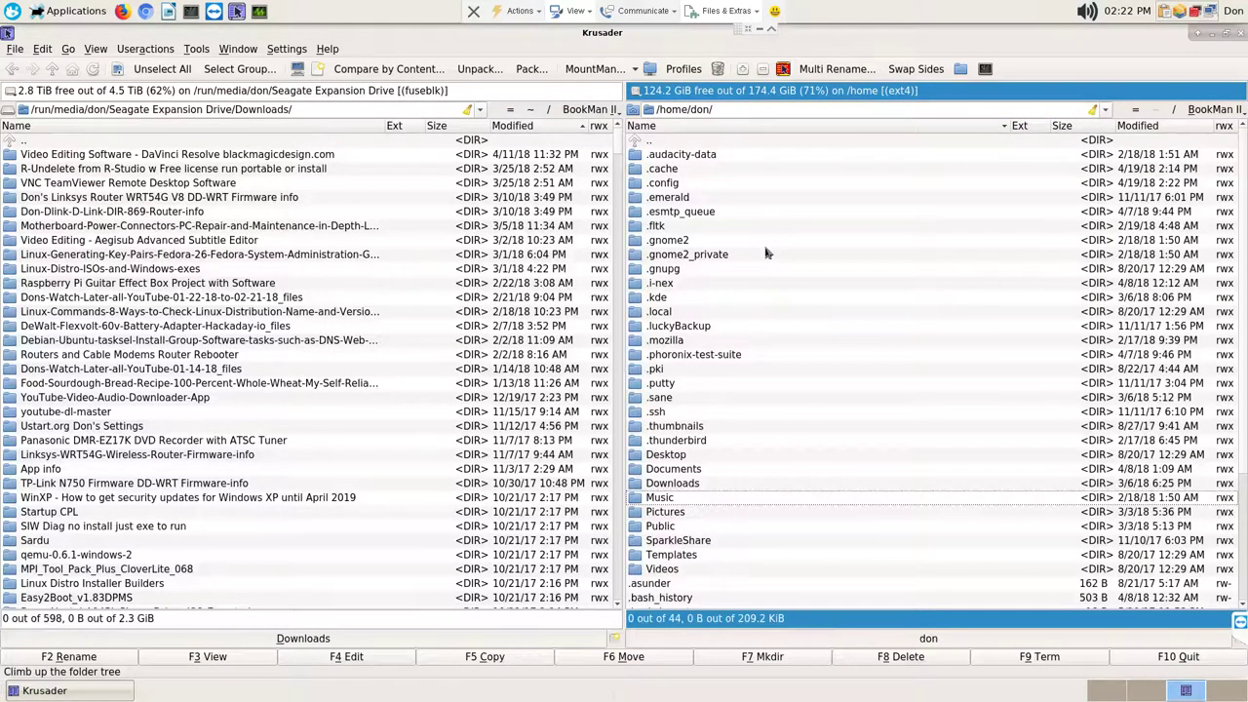
key("Down")
key("Return")
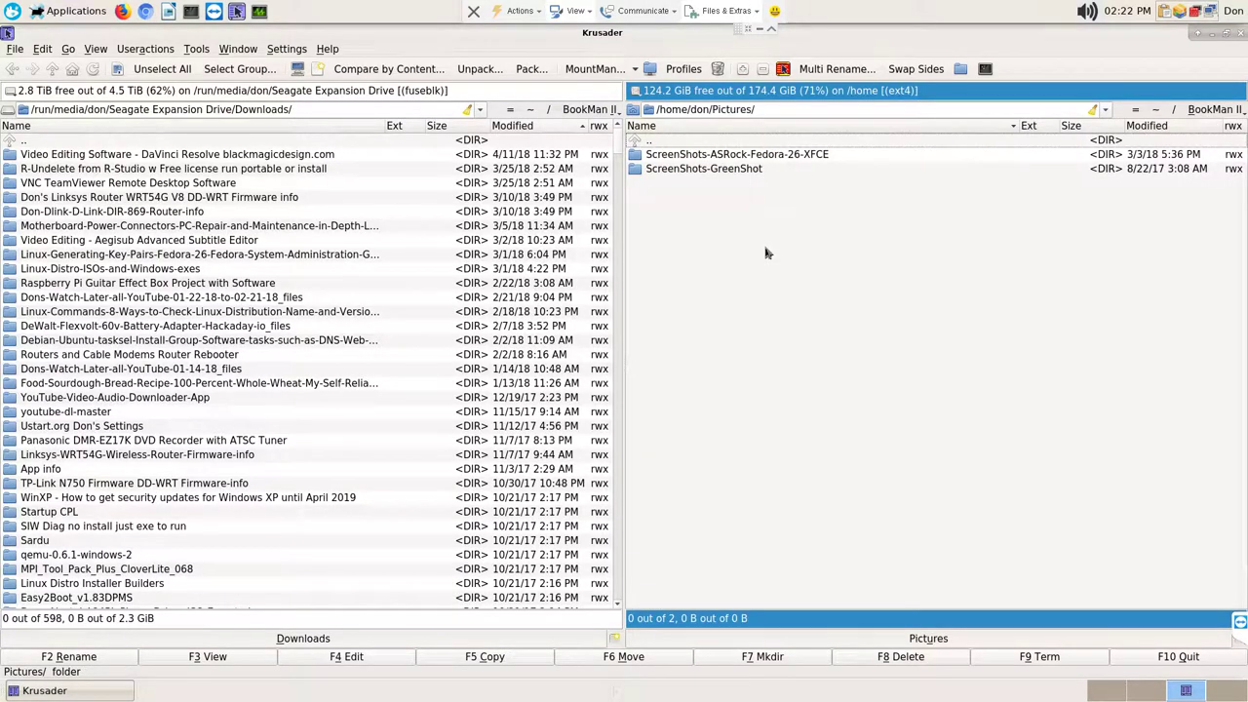
left_click(429, 142)
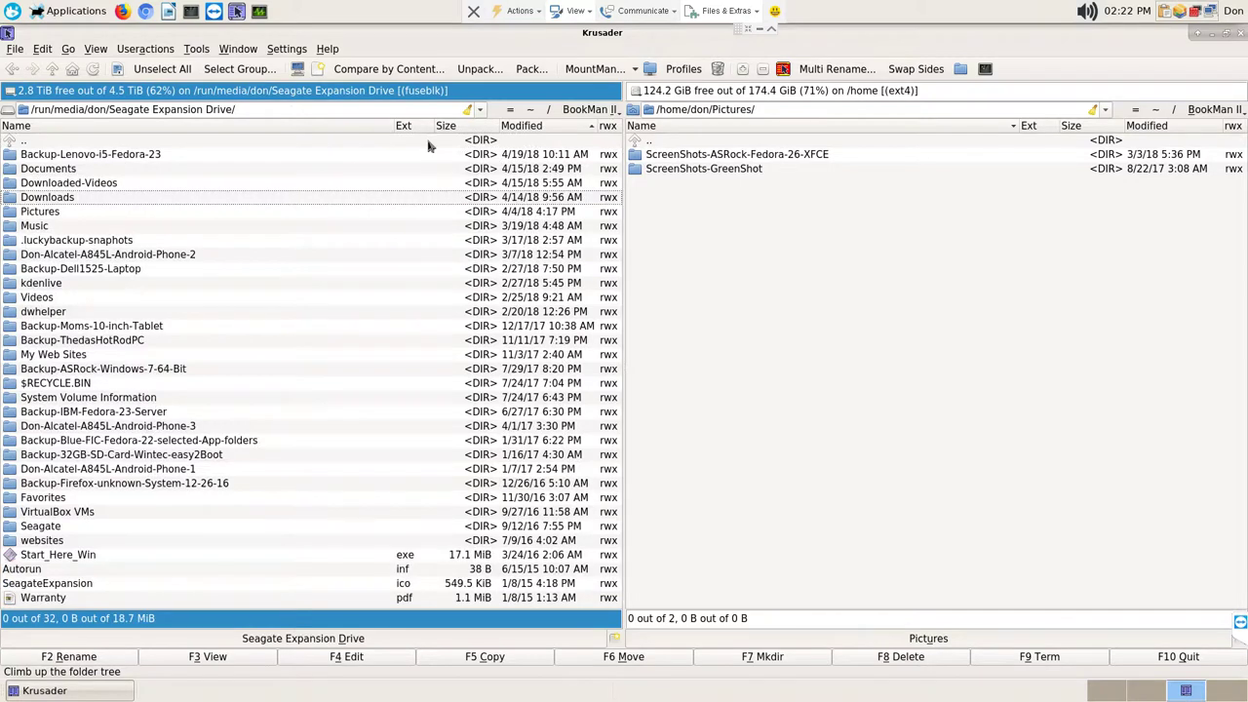
type("pic")
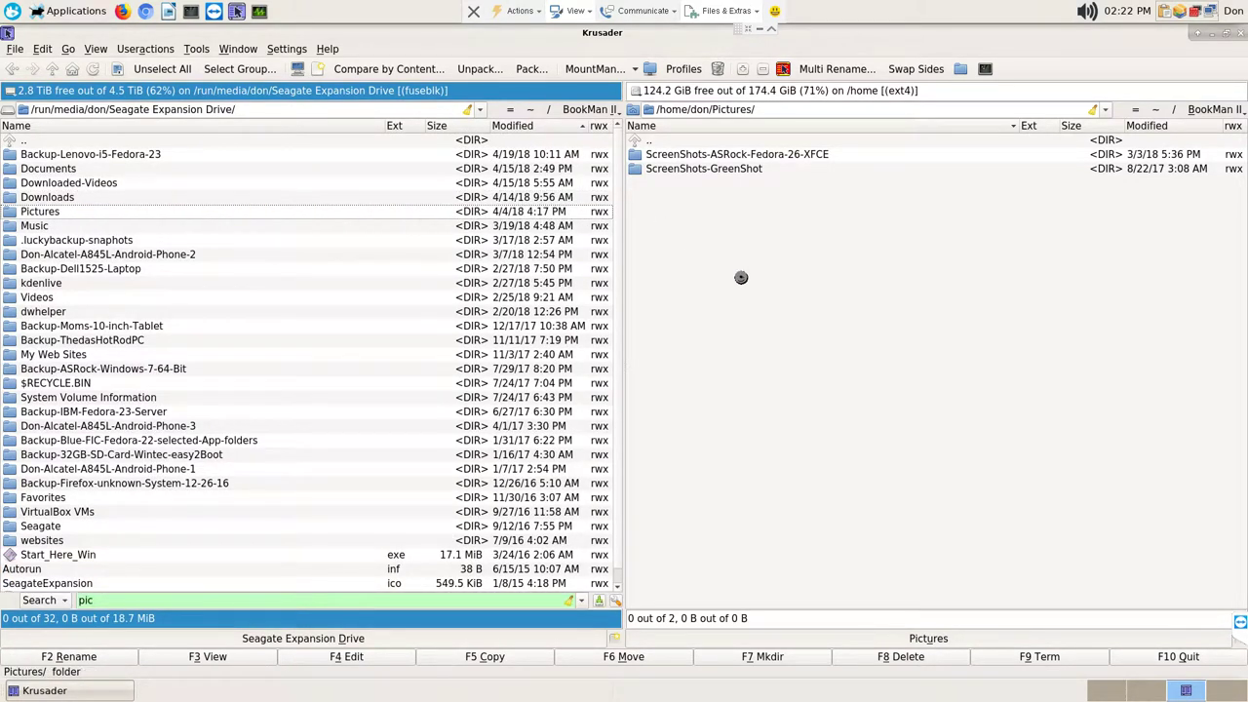
key("Return")
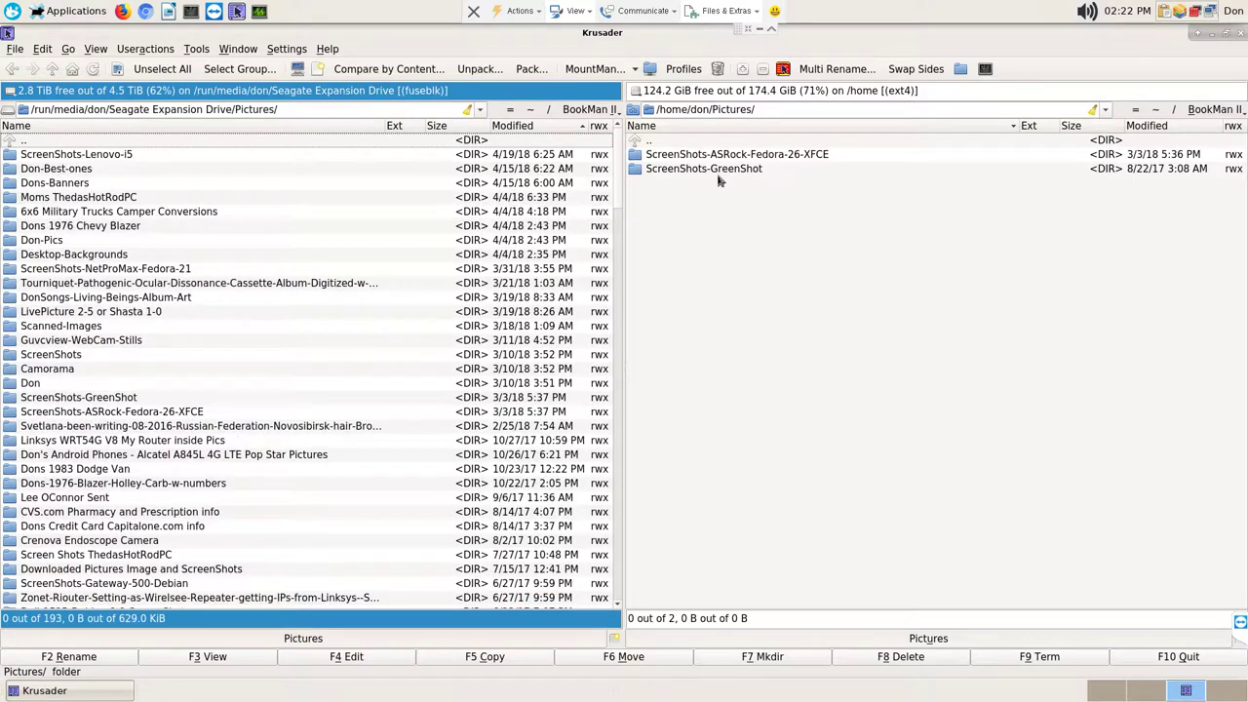
Step: Synchronize ScreenShots-ASRock-Fedora-26-XFCE and ScreenShots-GreenShot with the backup, finding nothing to copy, then deselect them
left_click(722, 156)
left_click(722, 171, "shift")
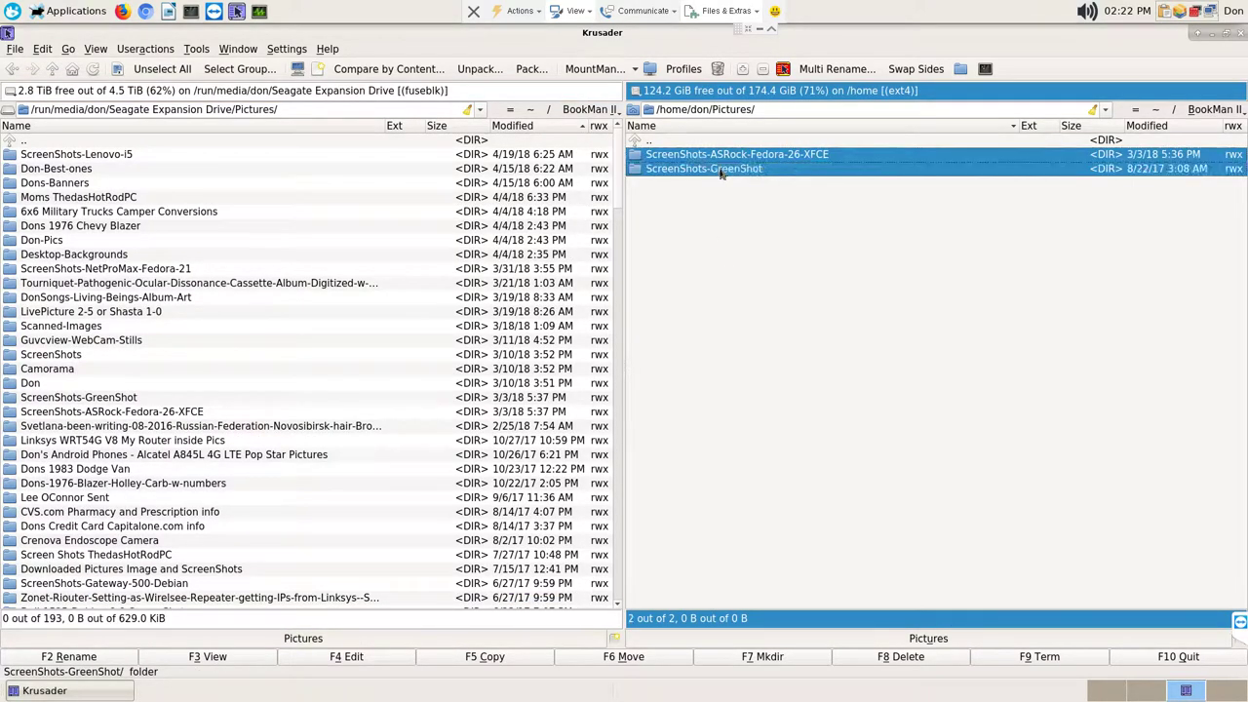
right_click(723, 171)
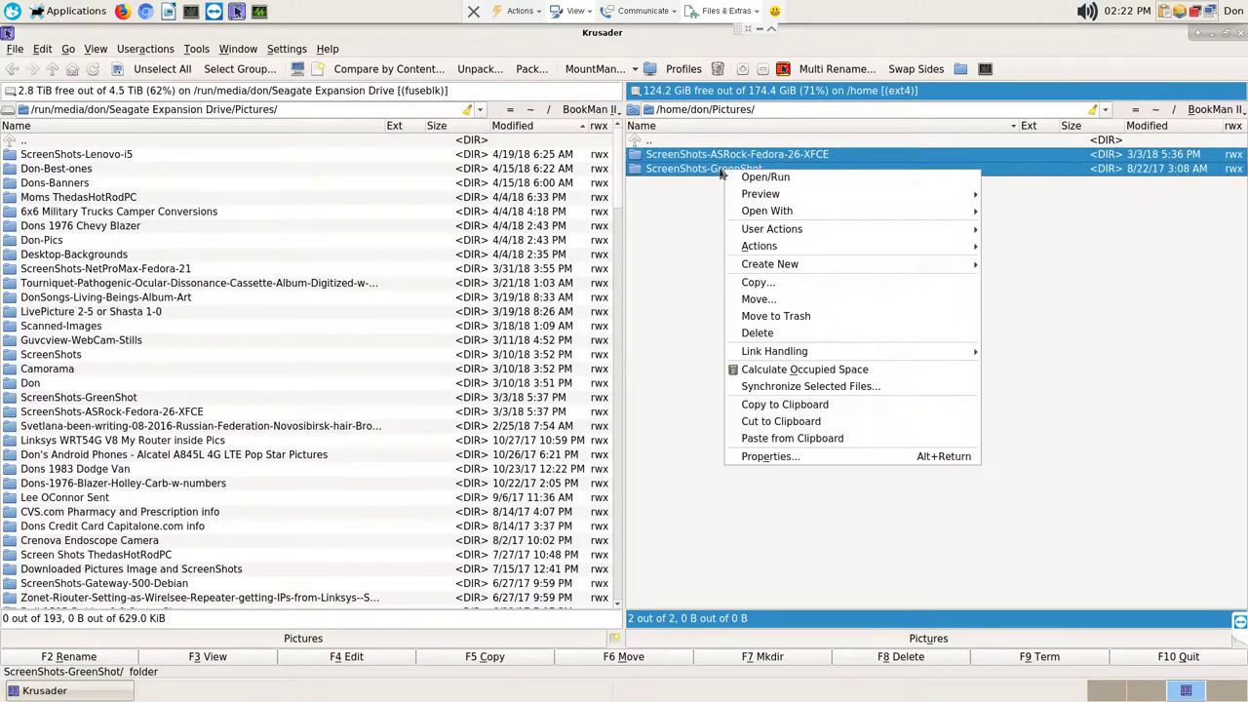
left_click(800, 386)
left_click(717, 515)
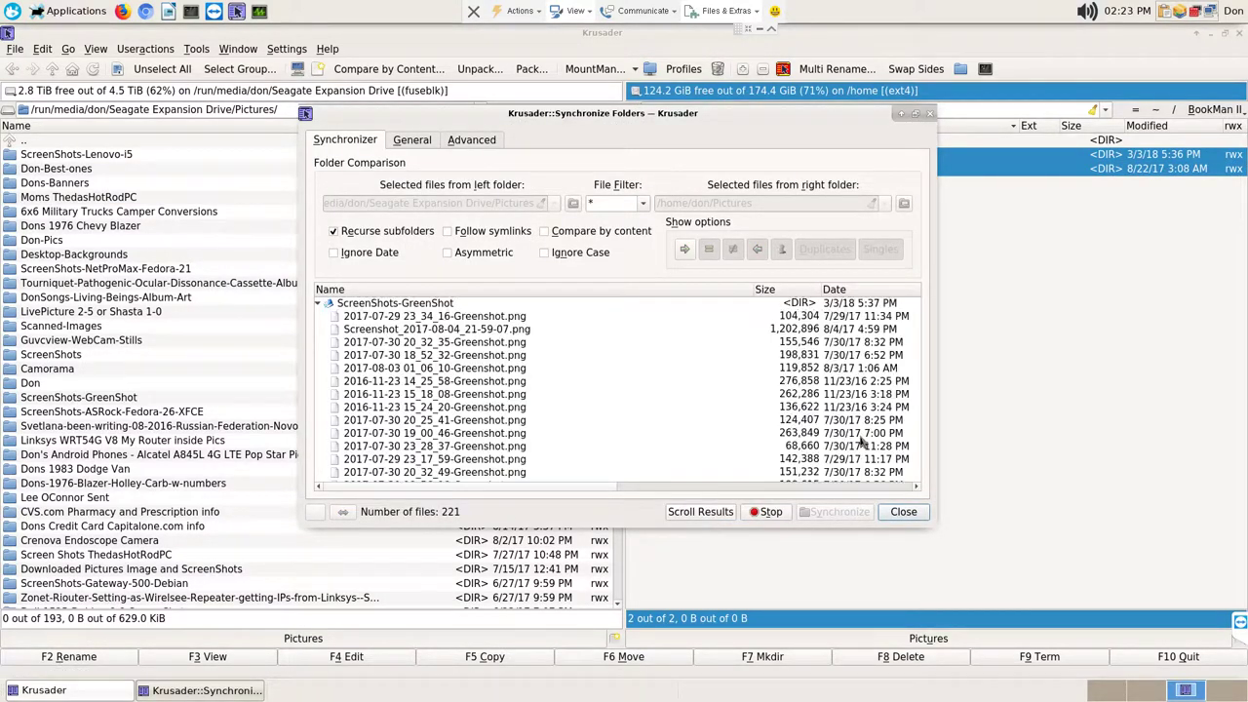
left_click(846, 512)
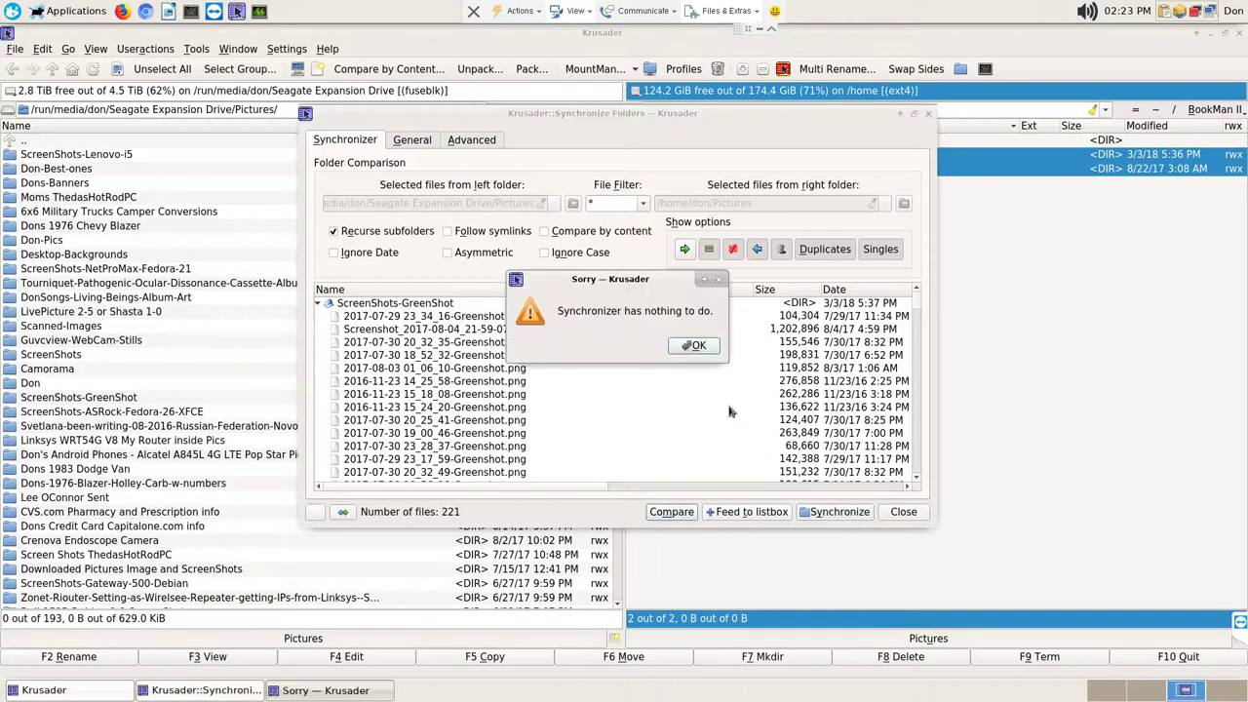
left_click(694, 347)
left_click(915, 515)
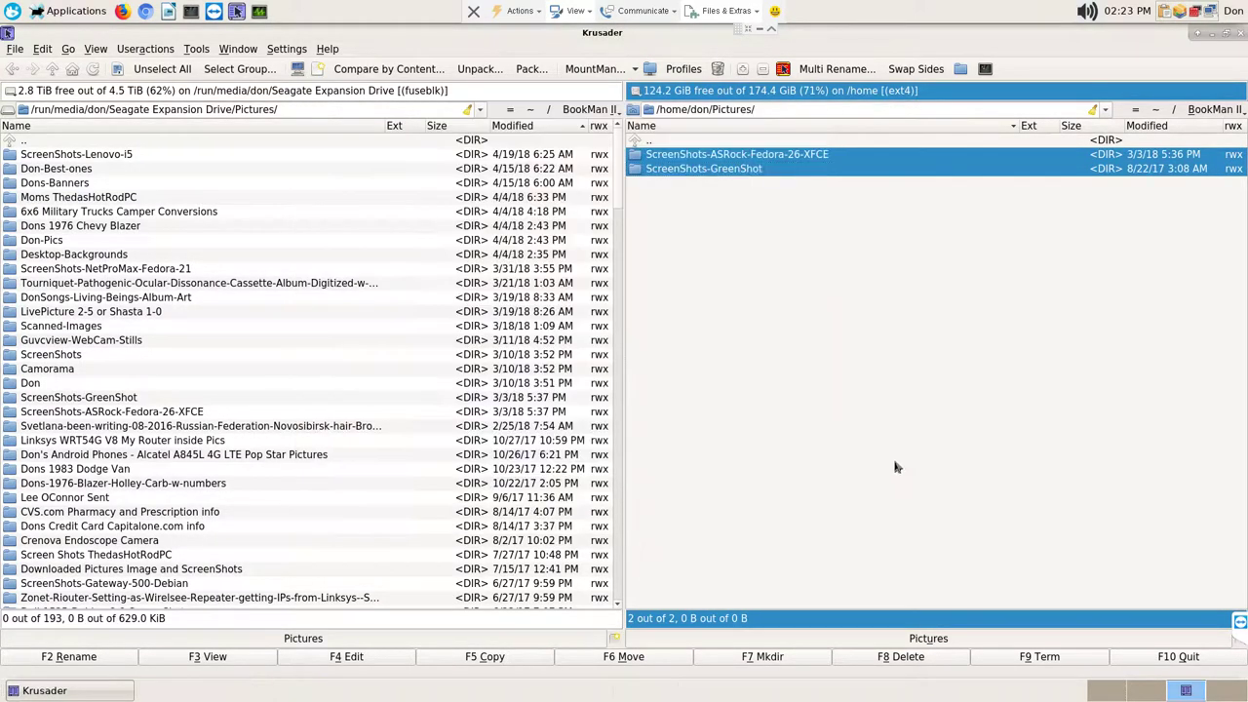
left_click(731, 141)
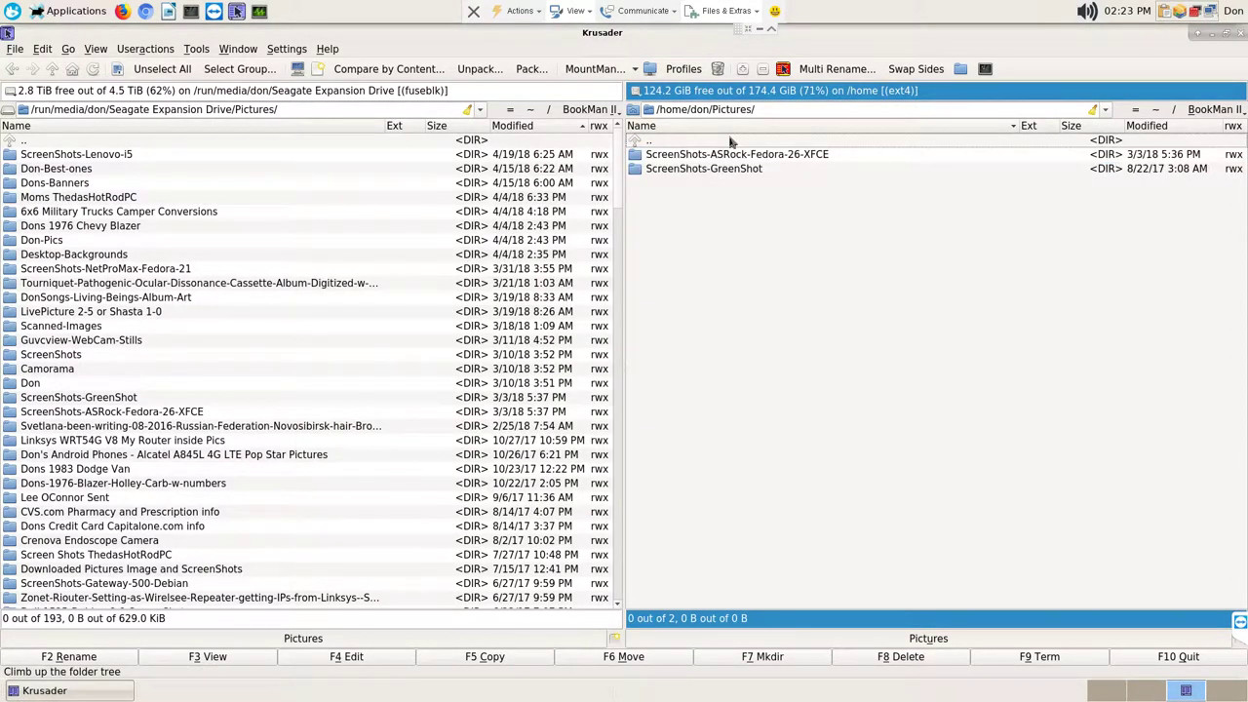
Step: Move the right panel up to the home folder and into its Public folder
double_click(732, 141)
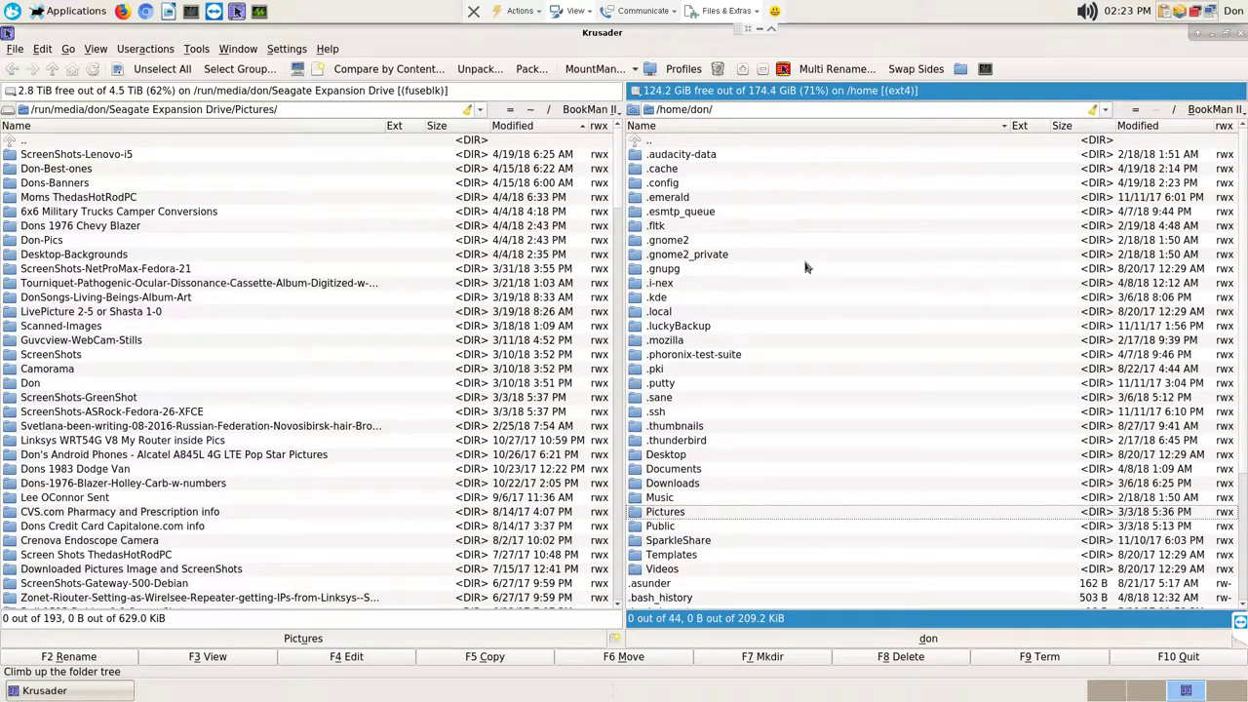
scroll(792, 255, "down", 2)
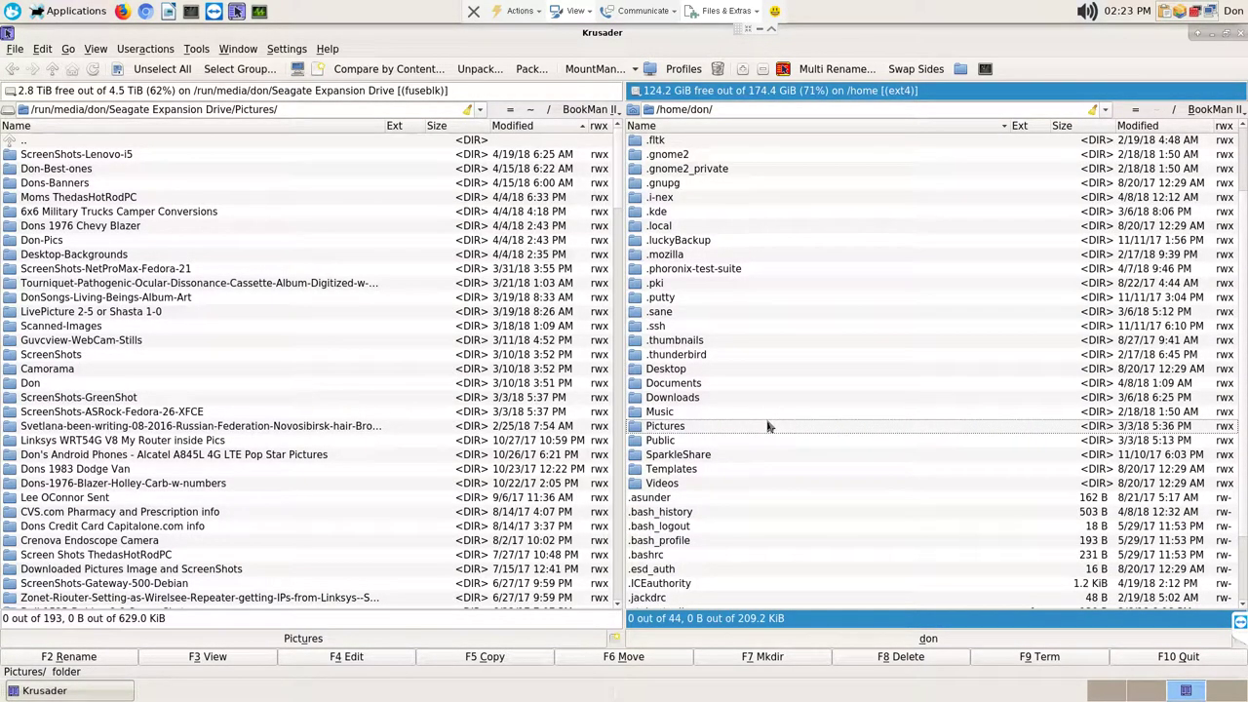
key("Down")
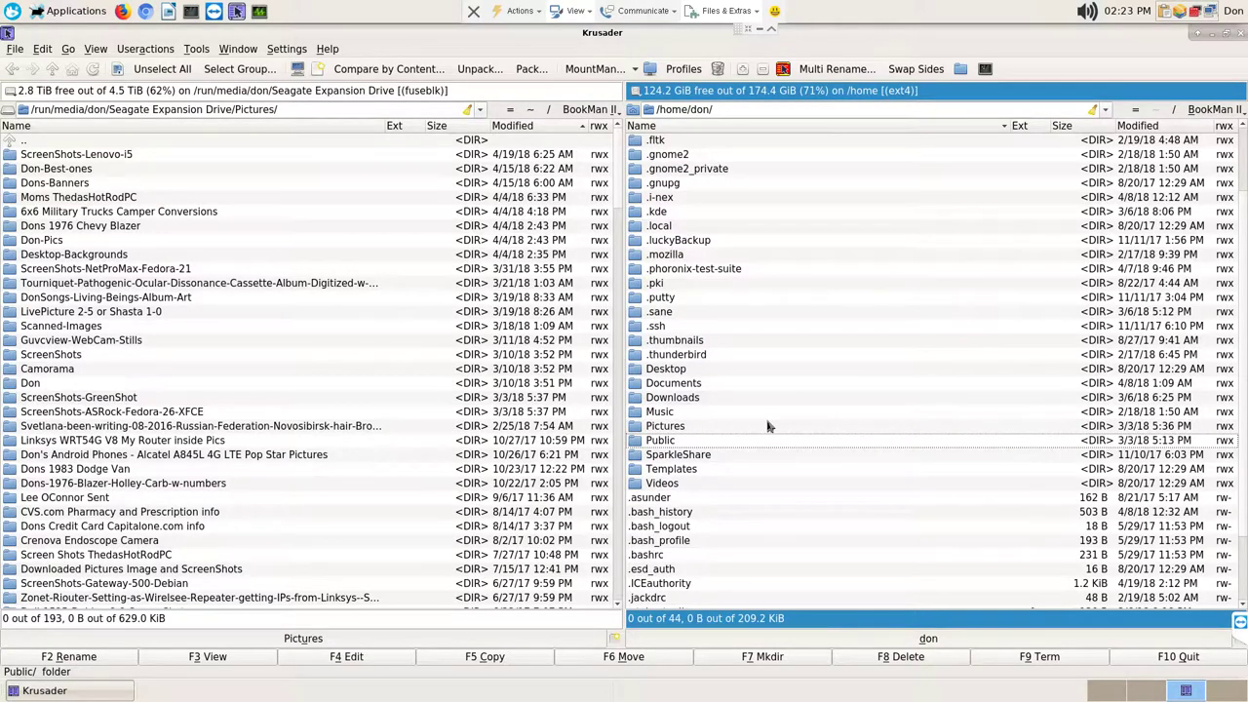
key("Return")
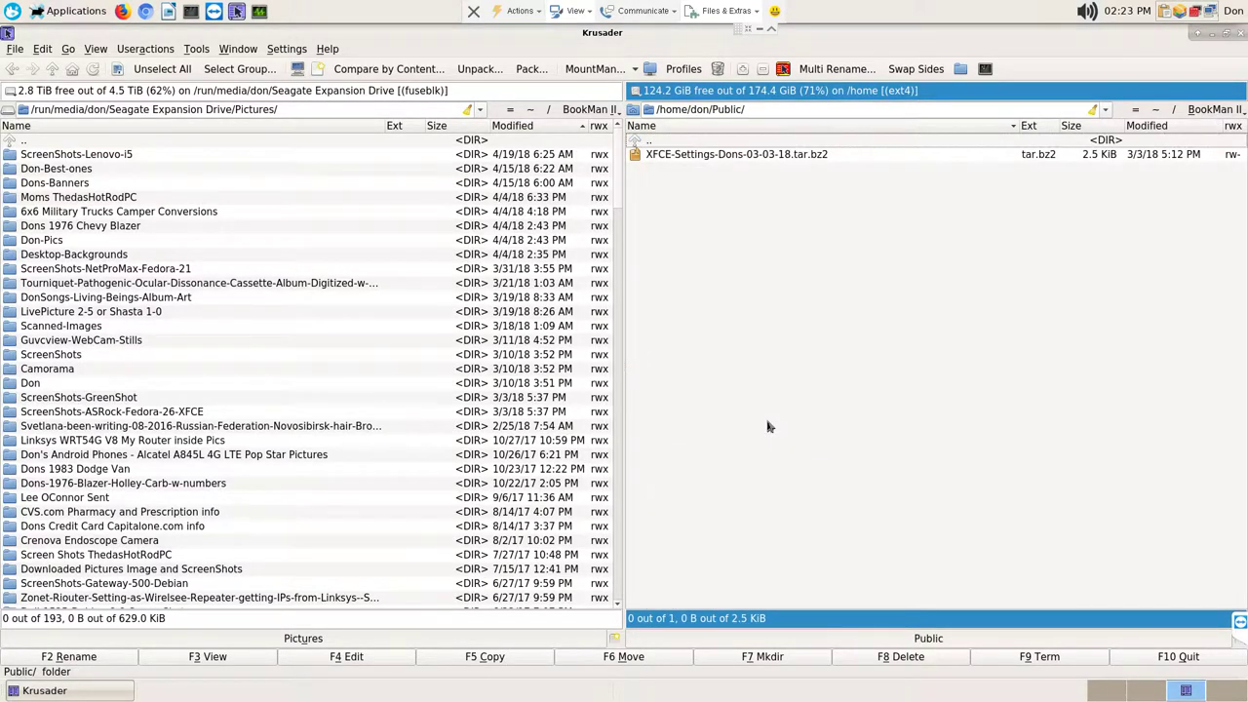
Step: Point the left panel at the Seagate drive's Downloads folder and select the XFCE-Settings archive in Public
left_click(209, 149)
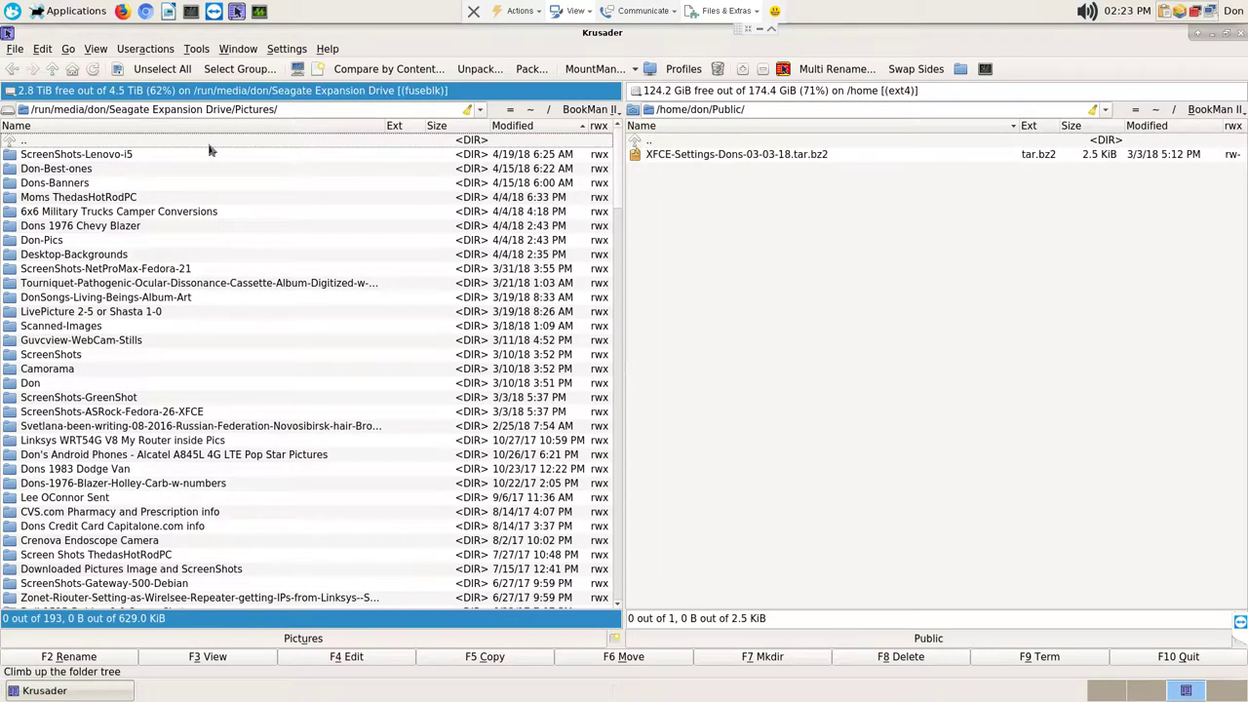
key("Return")
type("puv")
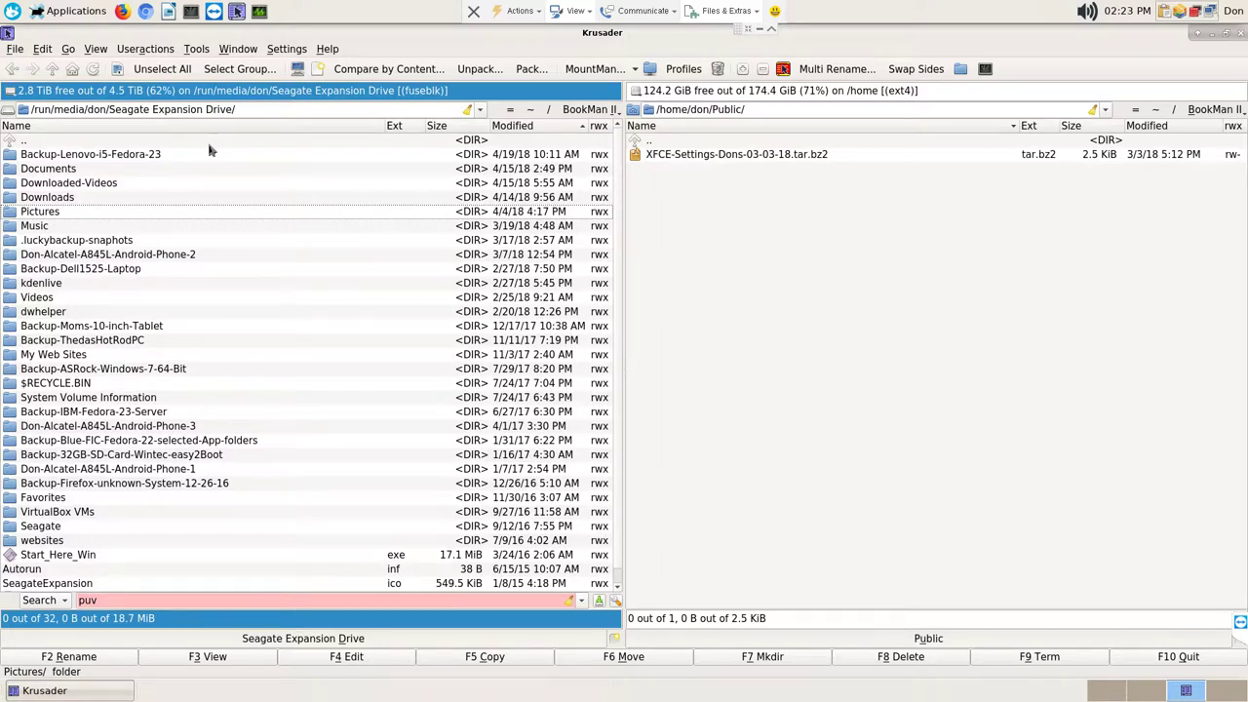
key("BackSpace")
type("b")
key("BackSpace")
key("BackSpace")
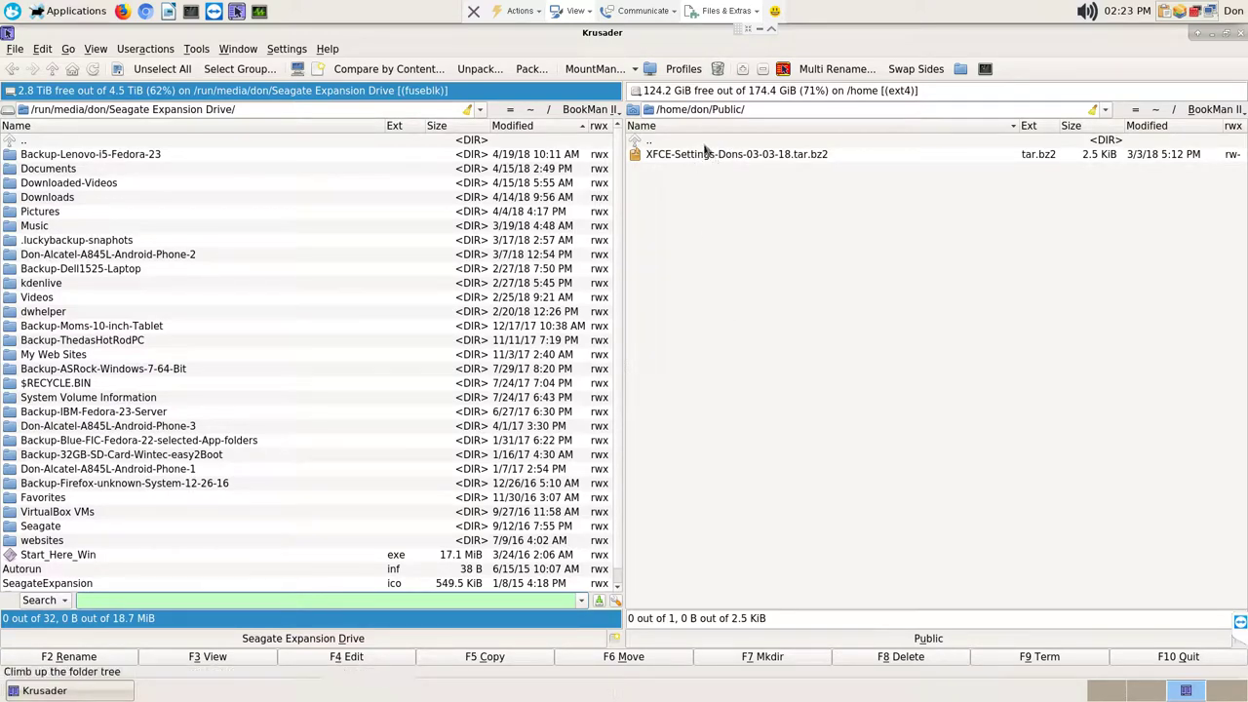
double_click(707, 143)
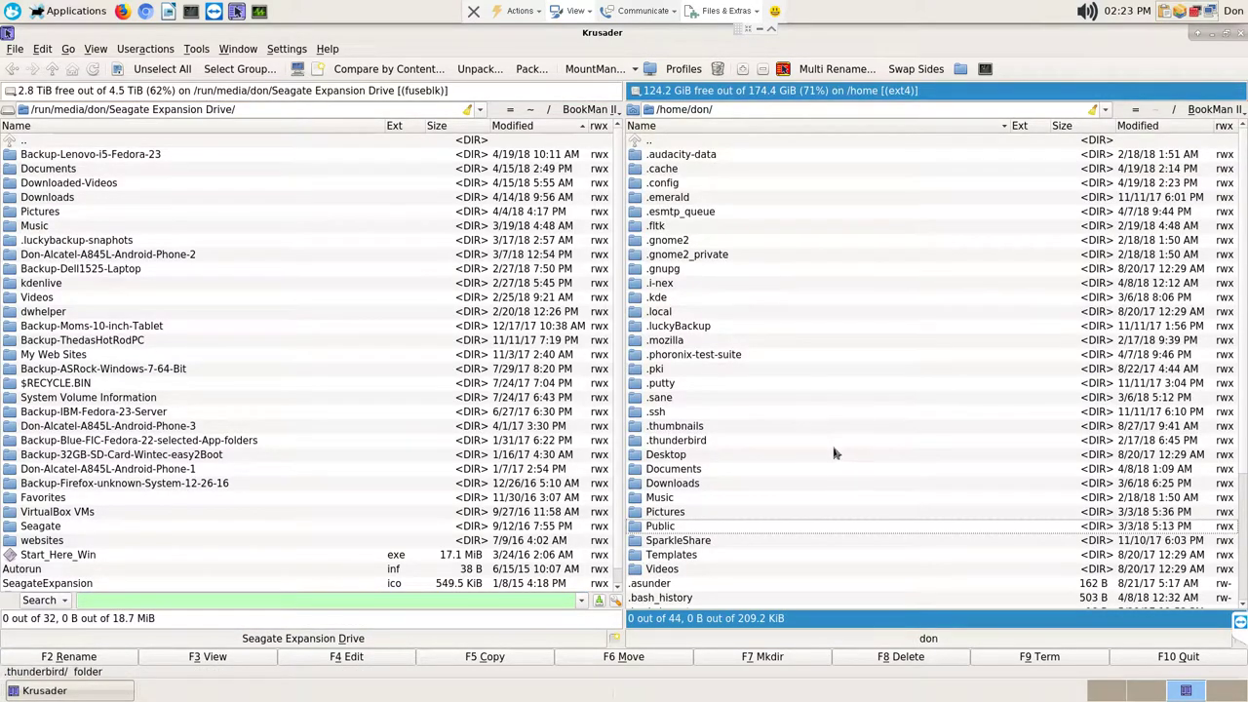
scroll(834, 453, "down", 3)
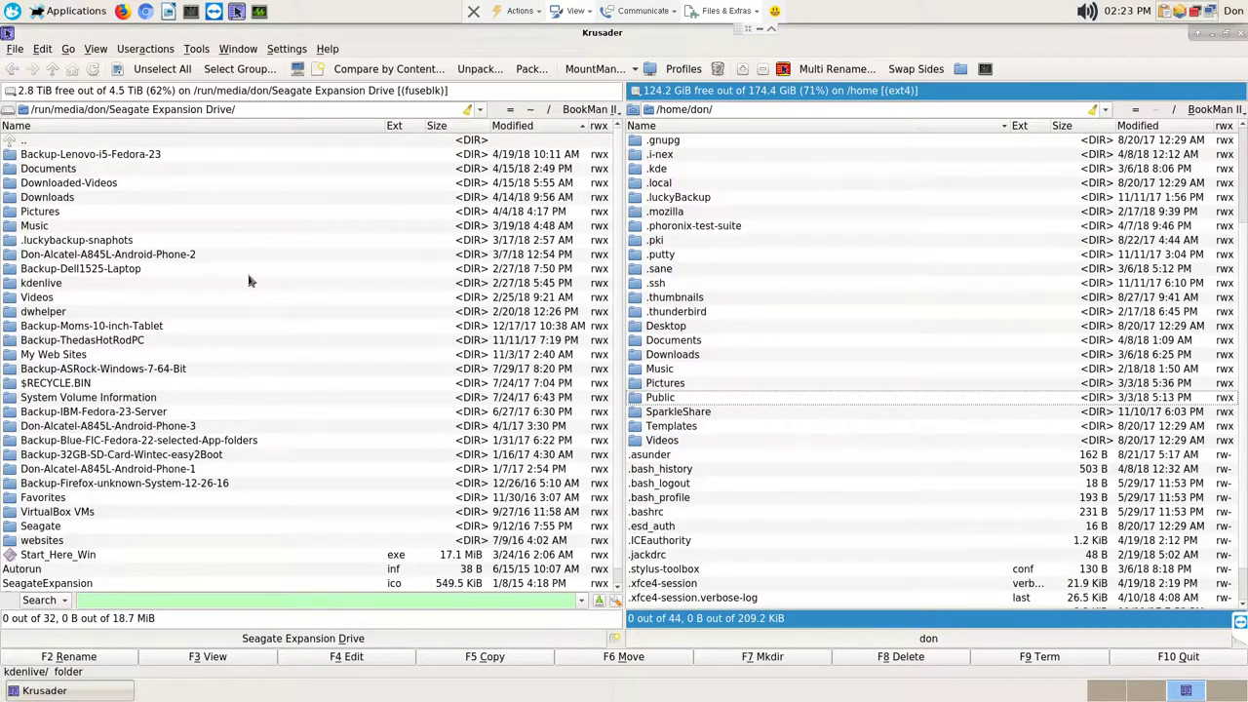
left_click(70, 197)
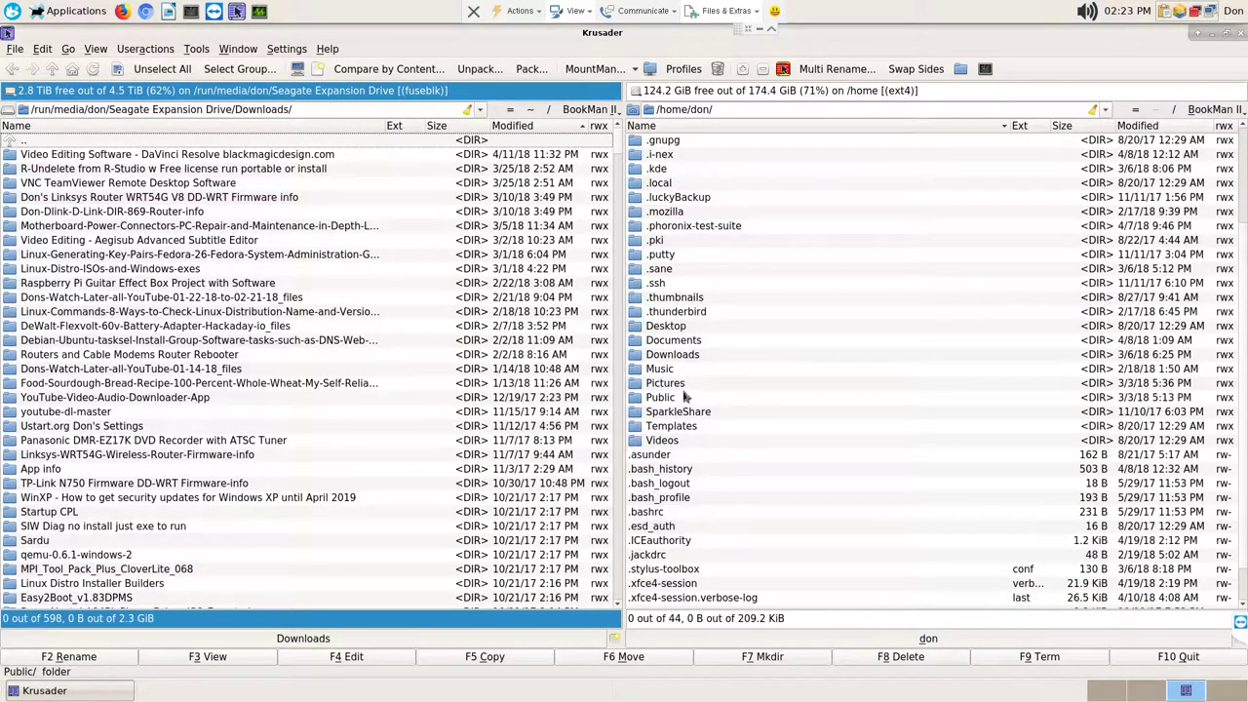
double_click(684, 397)
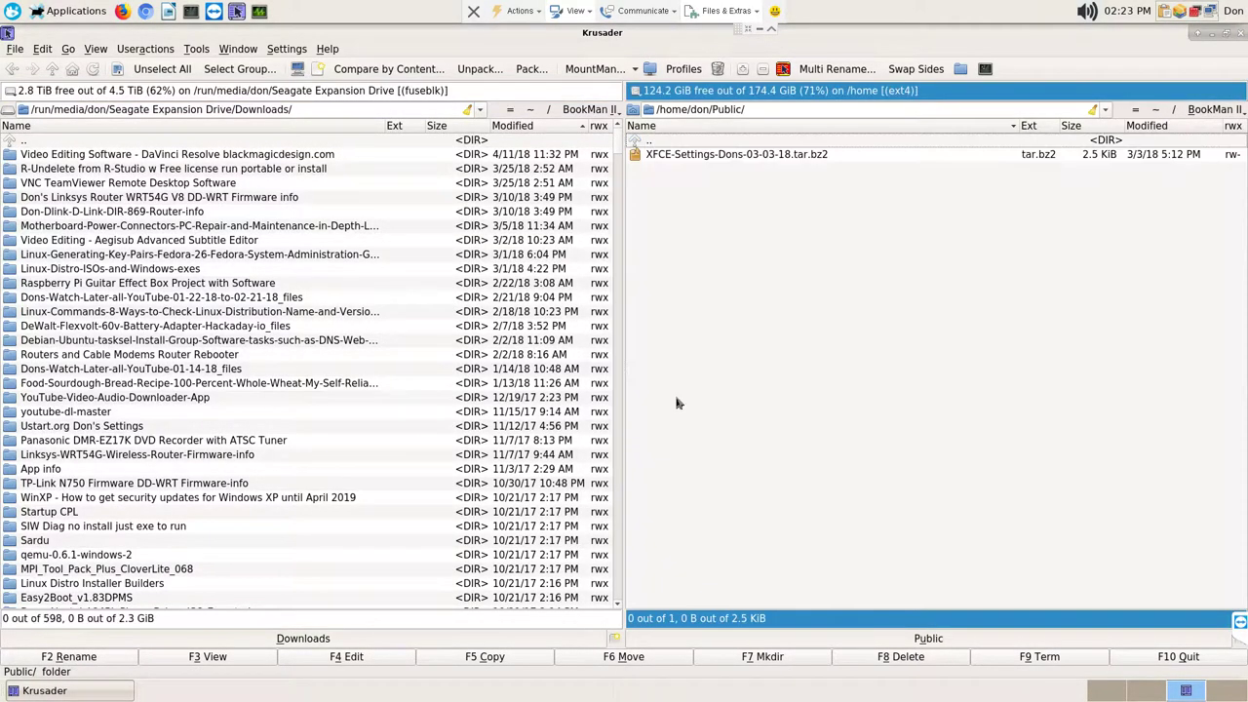
right_click(771, 161)
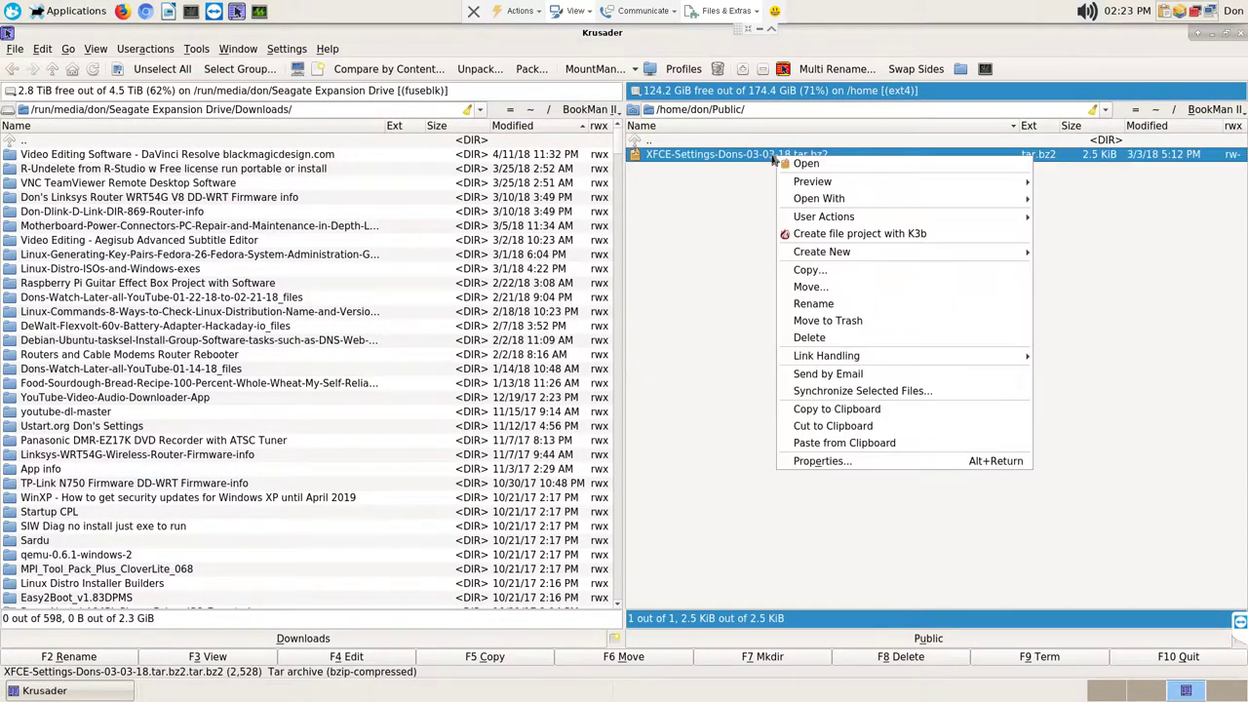
Step: Compare and synchronize the XFCE-Settings archive with Seagate Downloads, finding nothing to copy
left_click(882, 391)
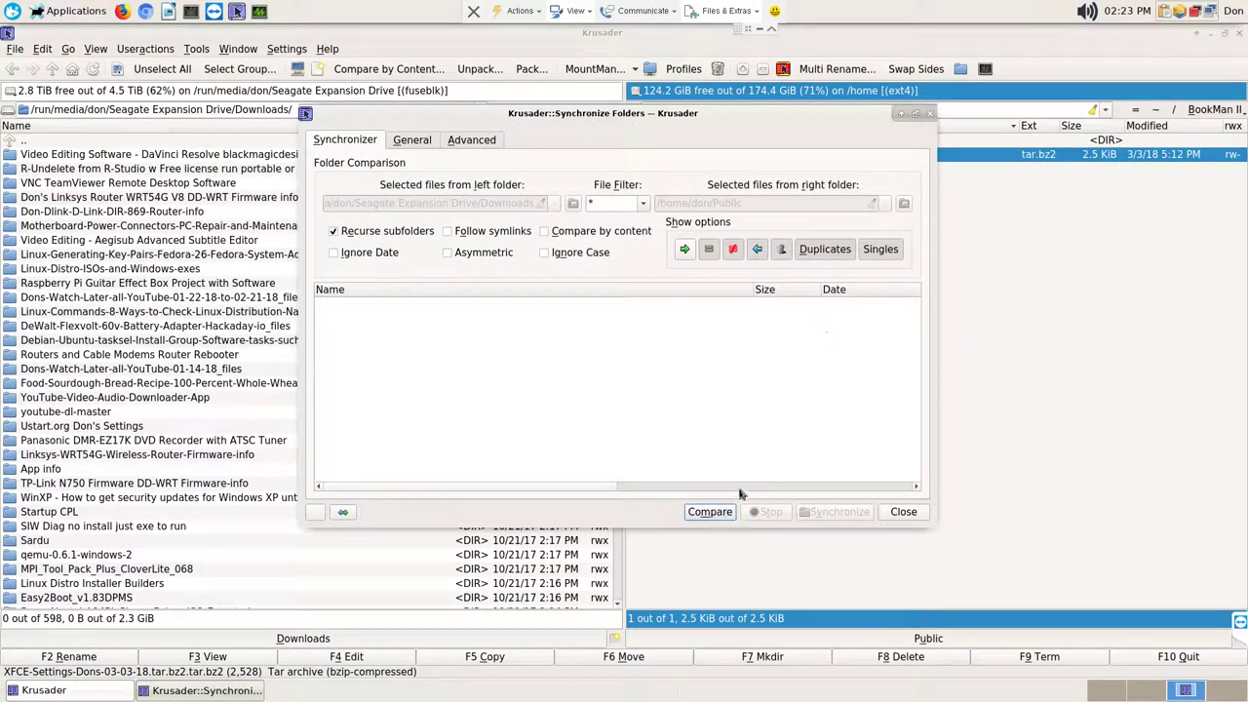
left_click(716, 513)
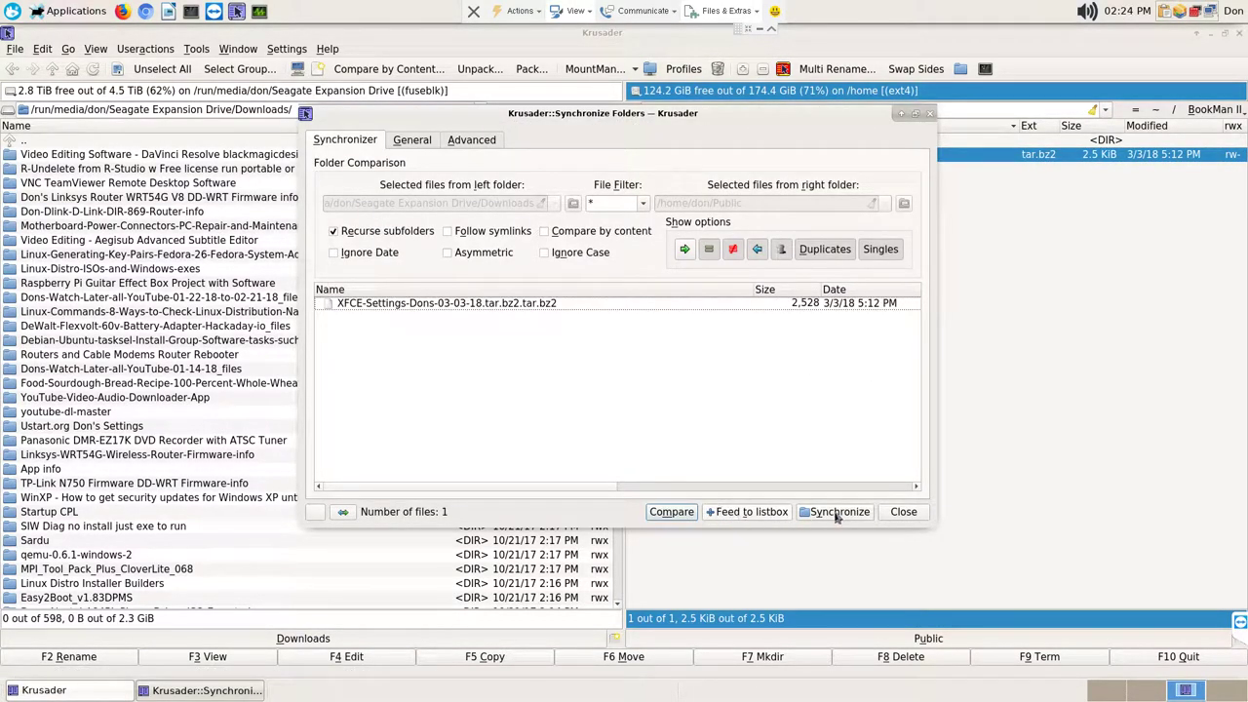
left_click(836, 515)
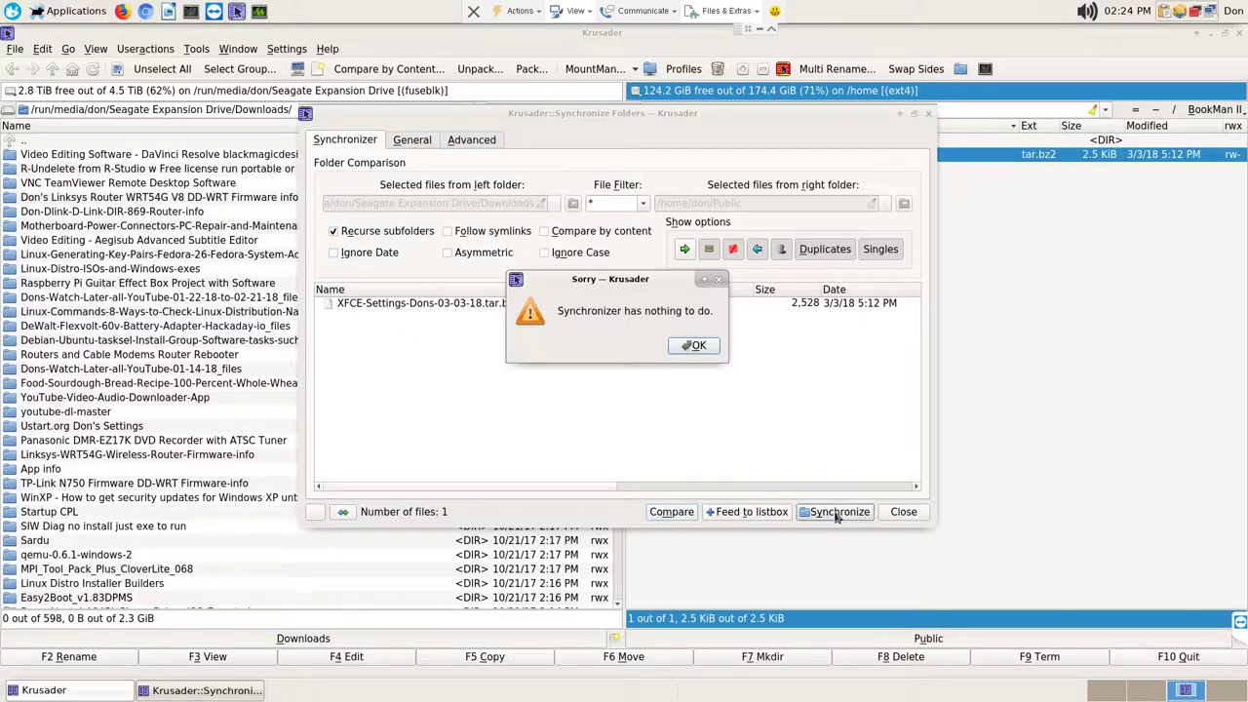
left_click(699, 348)
left_click(907, 511)
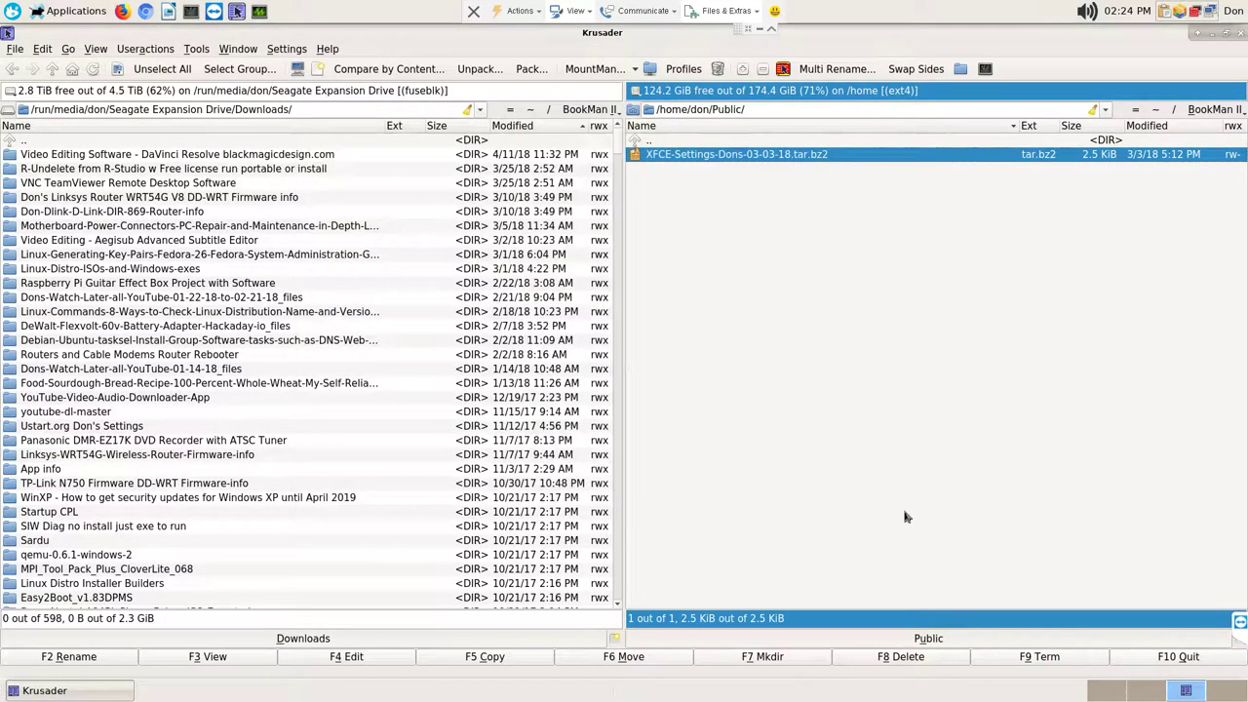
left_click(193, 153)
Step: Leave Public for the home folder and look inside the Templates and Videos folders
key("BackSpace")
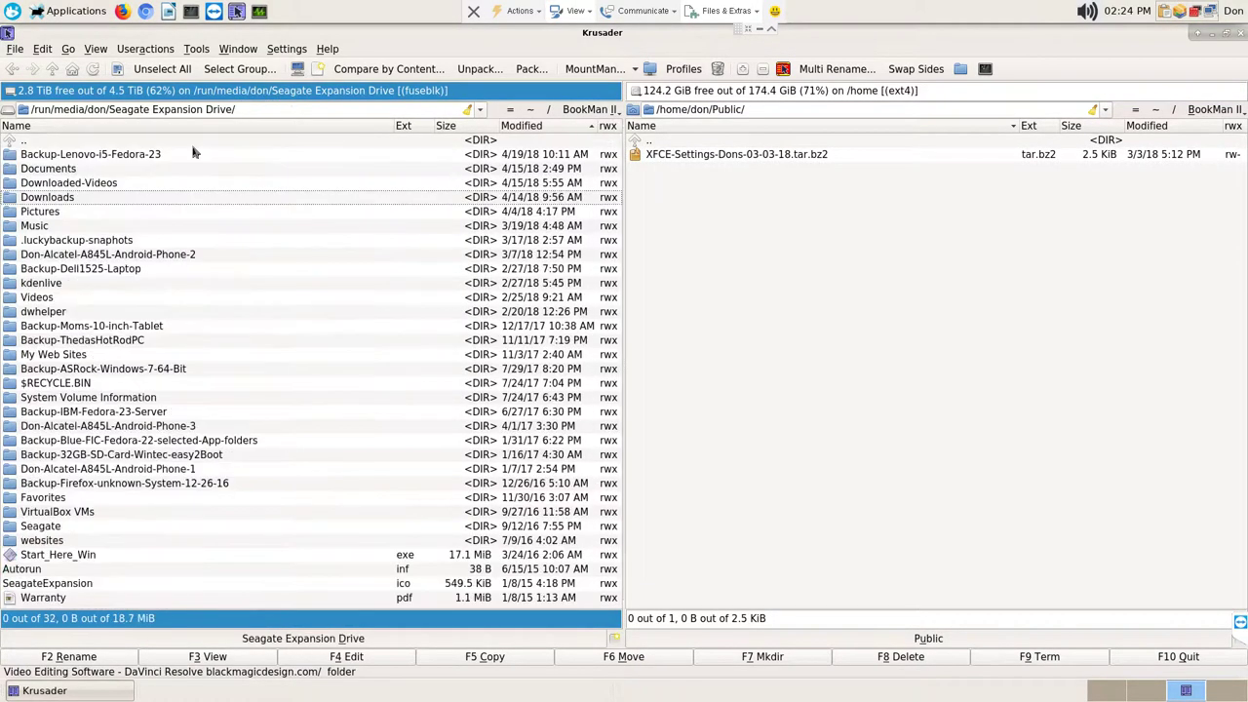
key("Up")
key("Up")
key("Up")
key("Up")
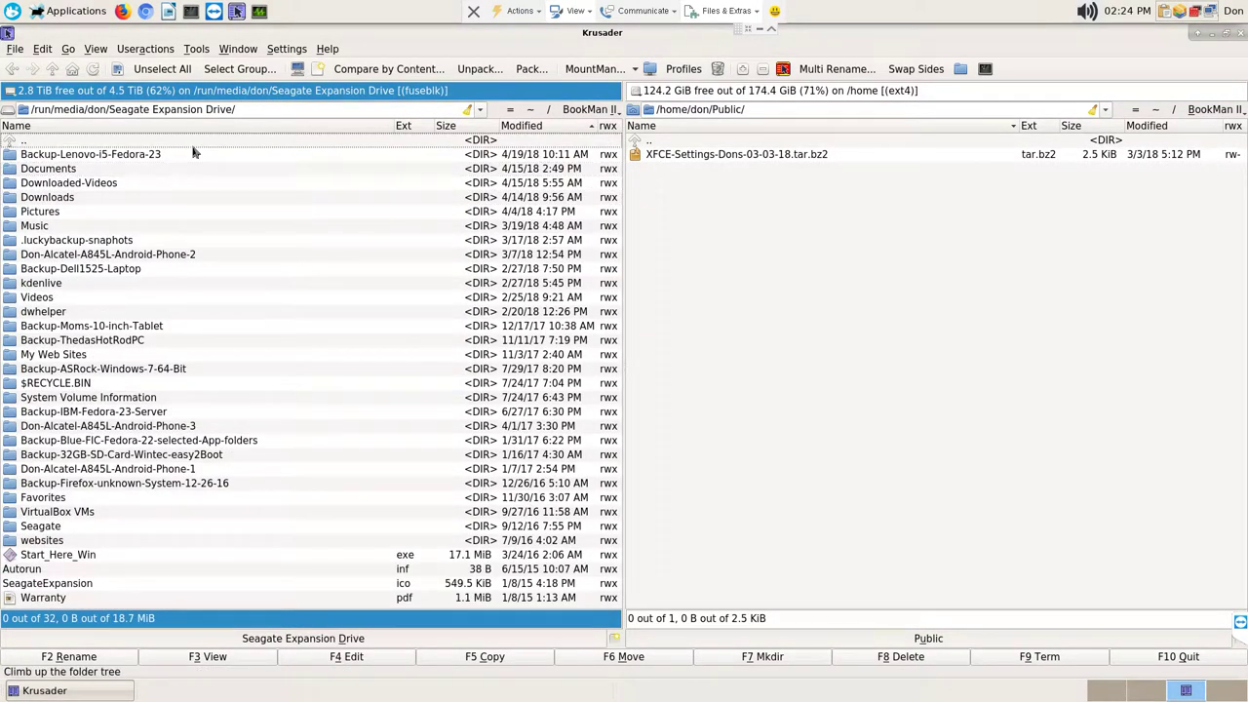
left_click(723, 274)
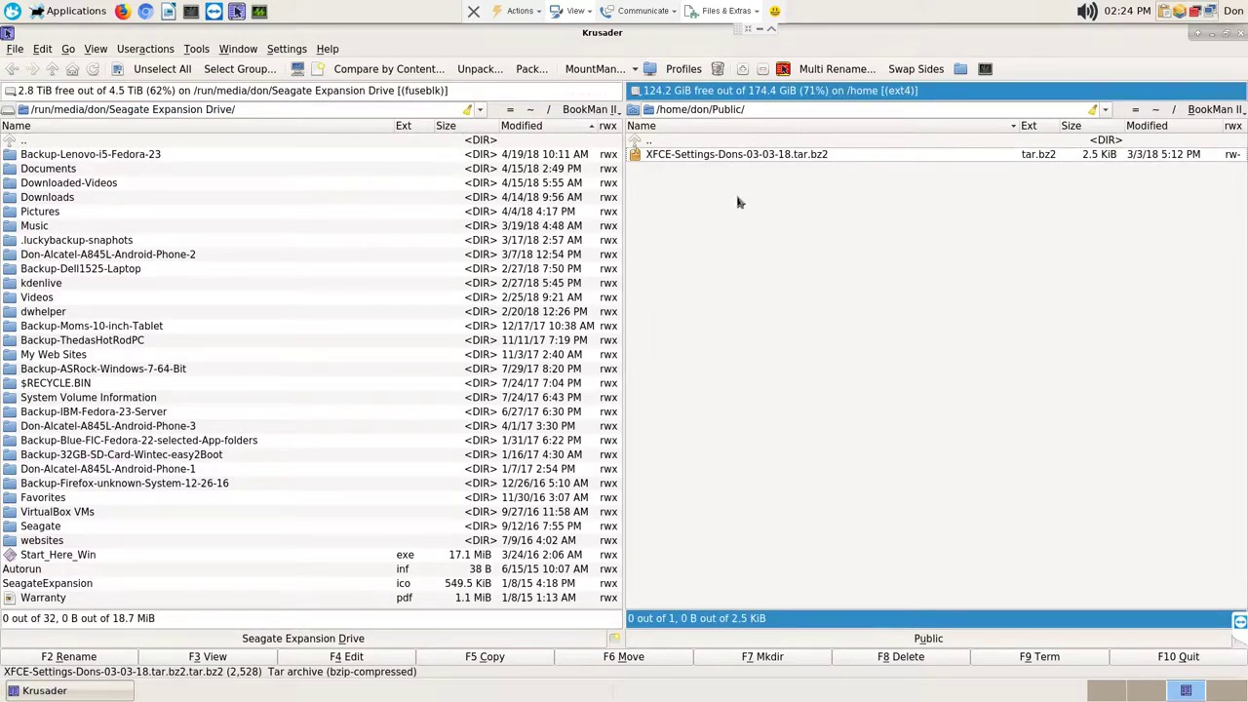
key("BackSpace")
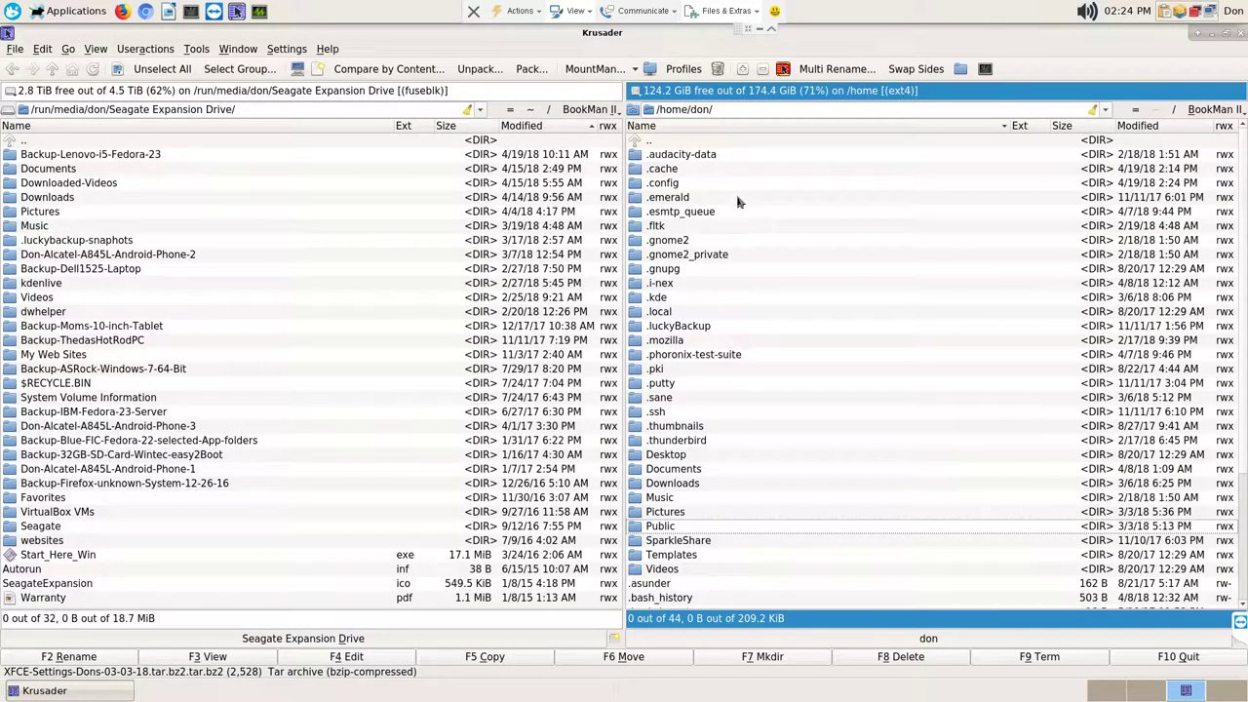
scroll(838, 434, "down", 1)
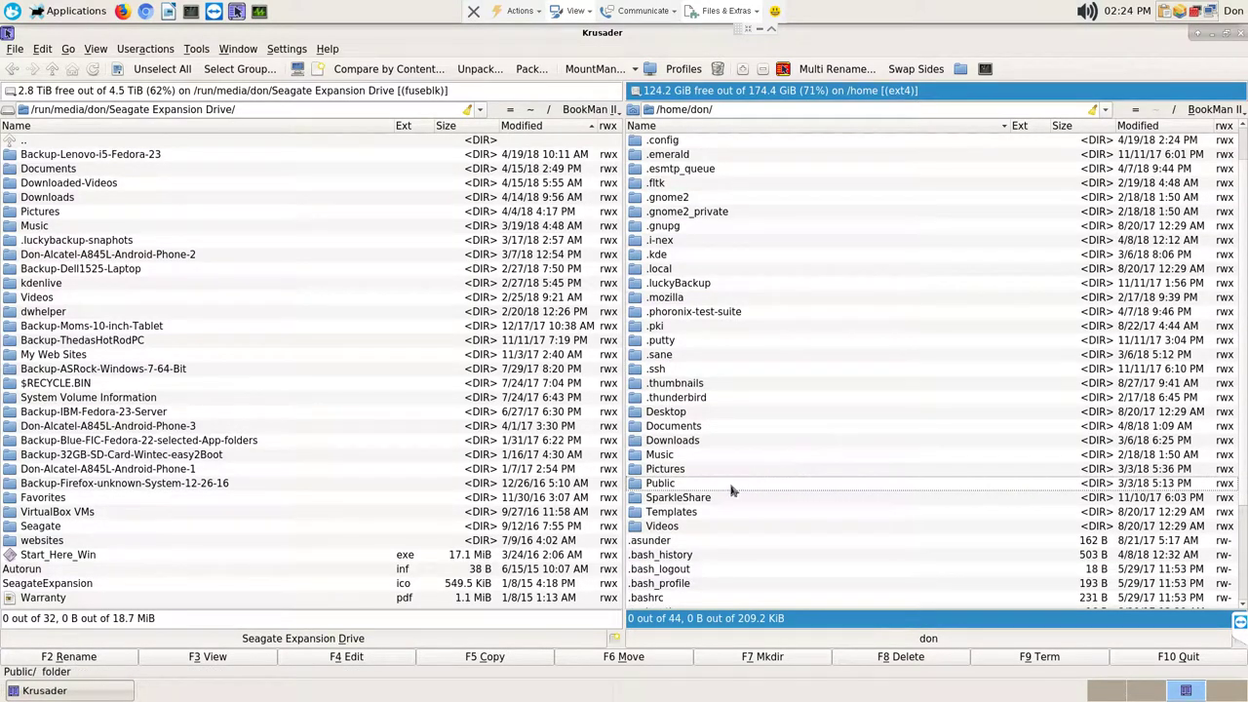
left_click(683, 499)
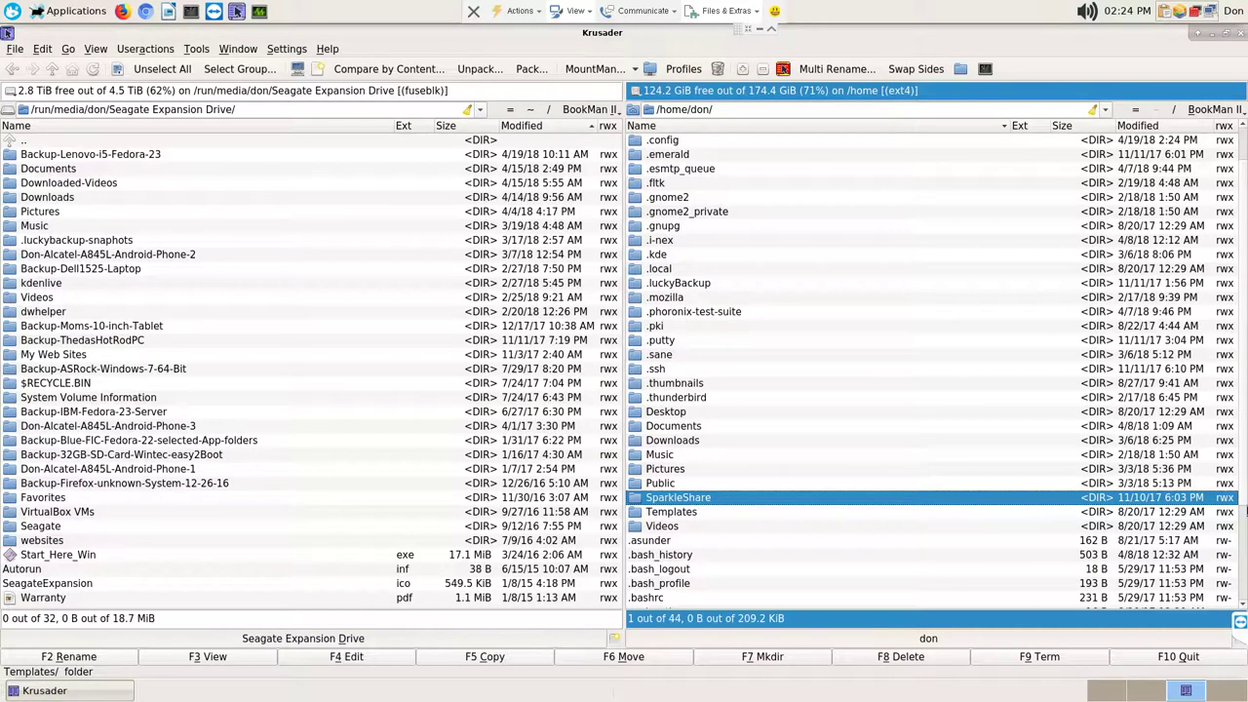
key("Return")
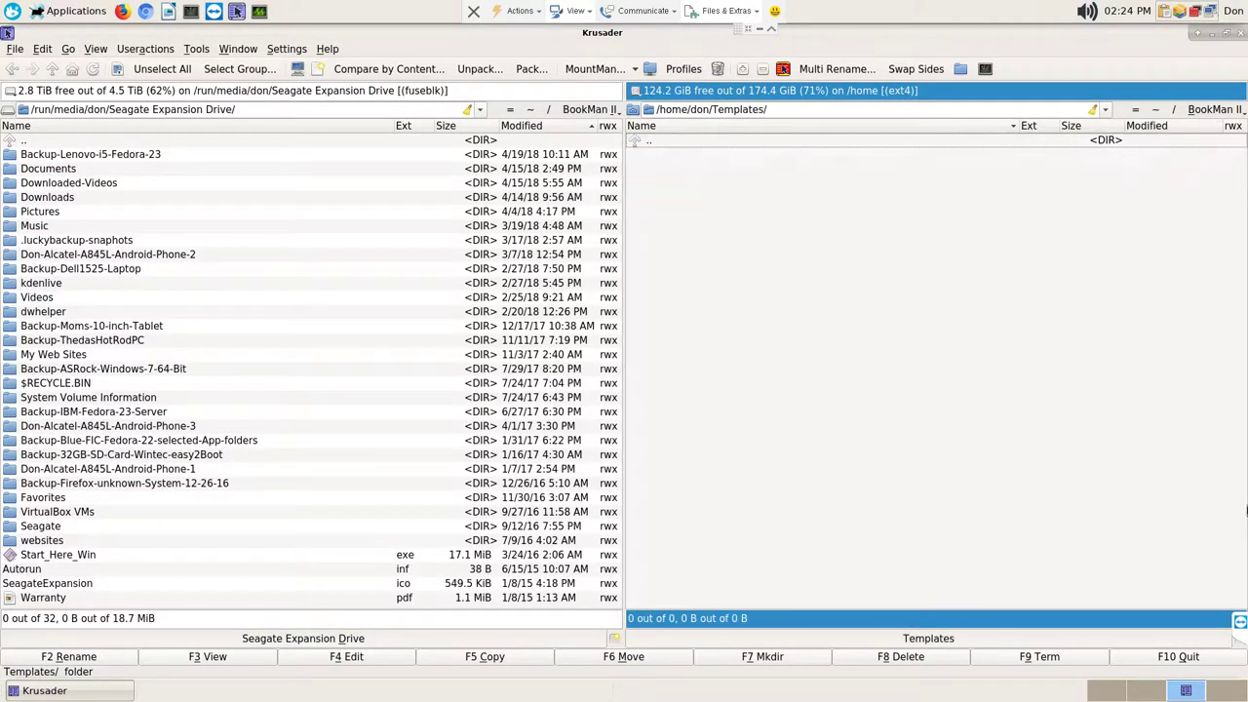
key("Return")
key("Down")
key("Return")
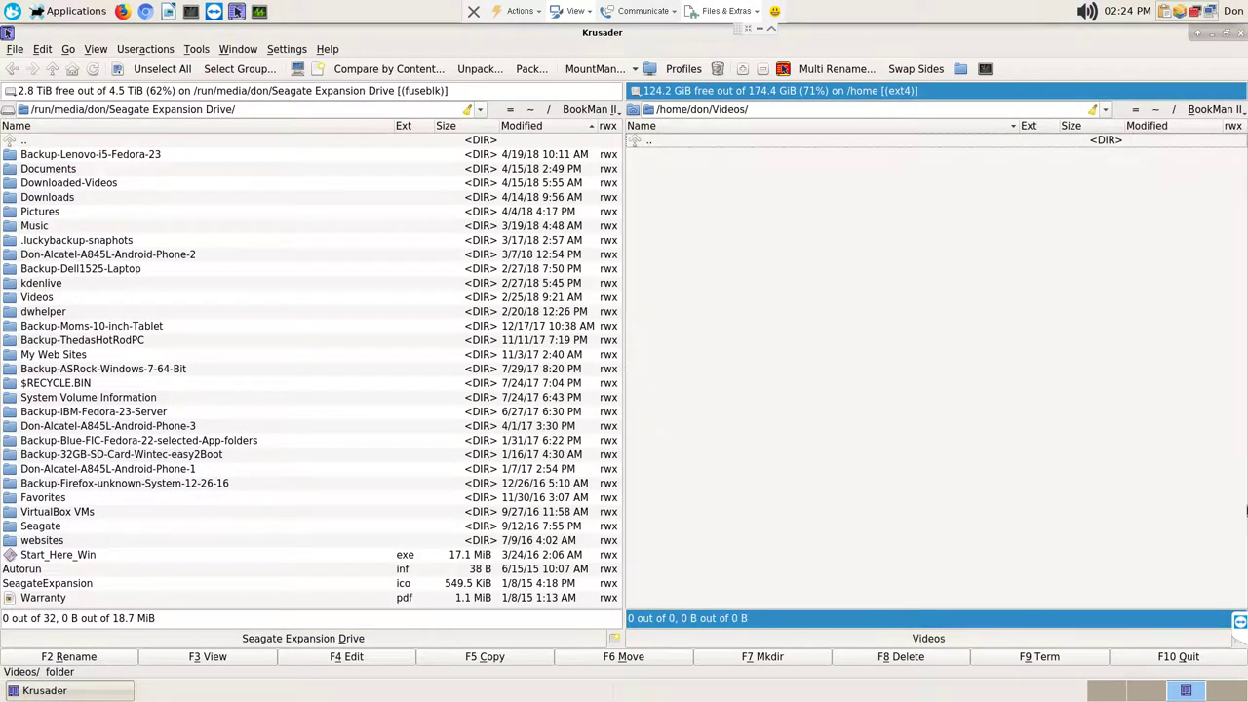
key("Return")
Step: Check the .thunderbird folder and /home, then return to /home/don and focus the left panel
key("Up")
key("Up")
key("Up")
key("Up")
key("Up")
key("Up")
key("Up")
key("Up")
key("Up")
key("Up")
key("Up")
key("Up")
key("Up")
key("Up")
key("Up")
key("Up")
key("Up")
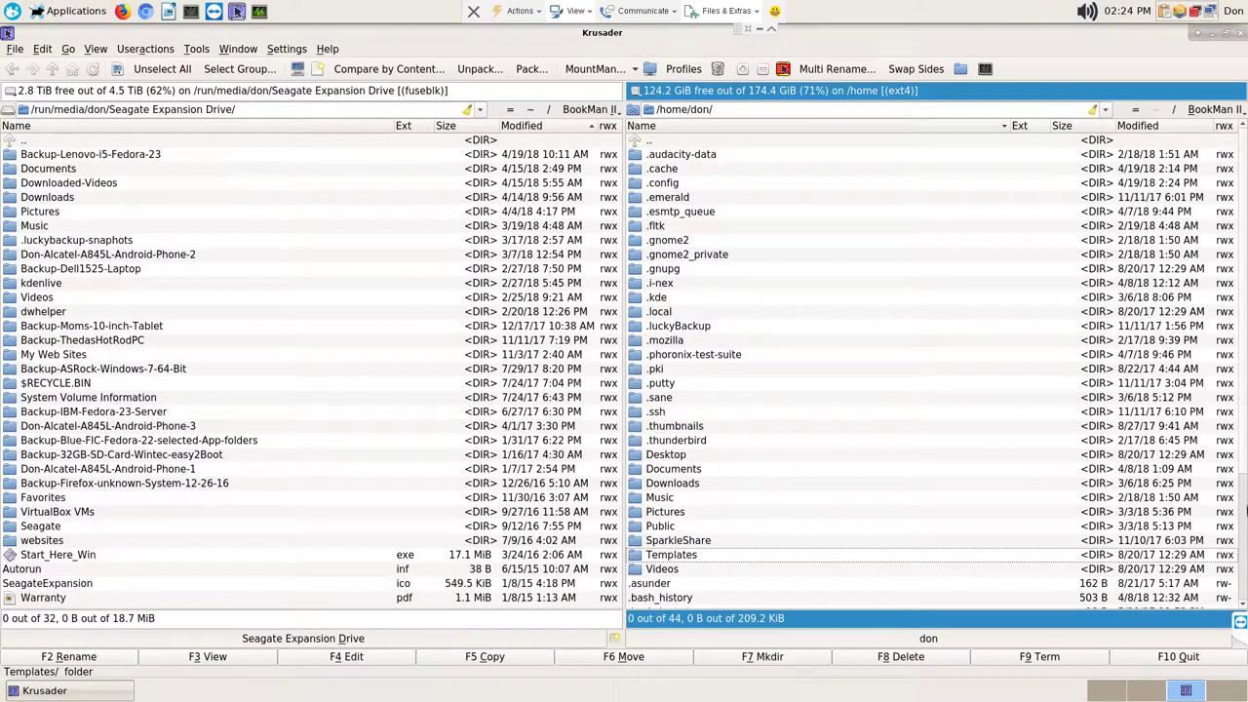
key("Up")
key("Up")
key("Up")
key("Up")
key("Up")
key("Up")
key("Up")
key("Up")
key("Up")
key("Up")
key("Up")
key("Up")
key("Up")
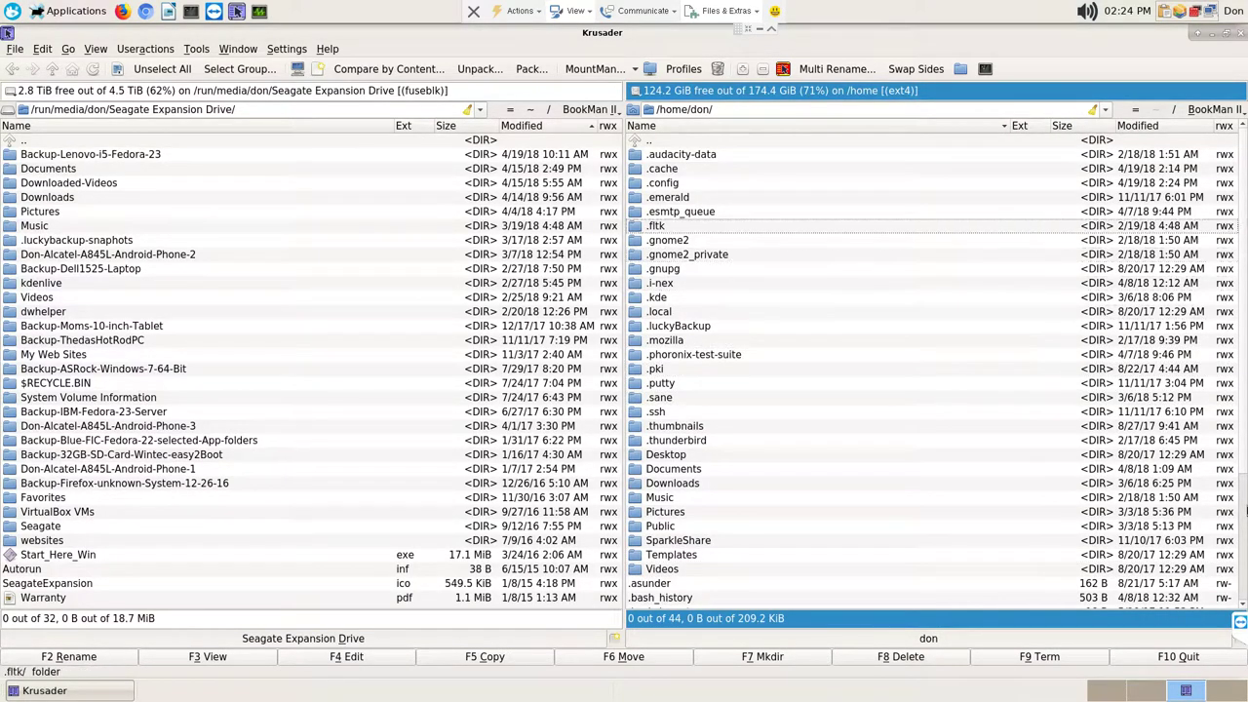
key("Down")
key("Down")
key("Down")
key("Down")
key("Down")
key("Down")
key("Down")
key("Down")
key("Down")
key("Down")
key("Down")
key("Down")
key("Down")
key("Down")
key("Down")
key("Down")
key("Down")
key("Down")
key("Down")
key("Down")
key("Down")
key("Down")
key("Up")
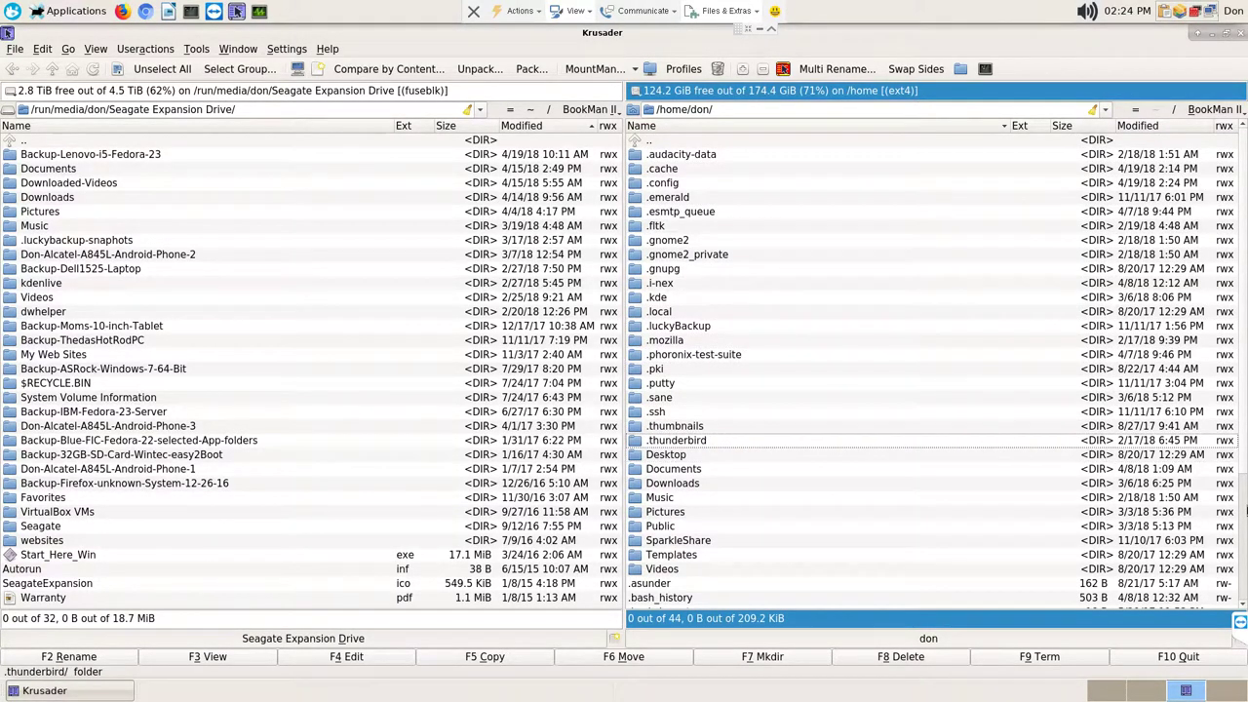
key("Return")
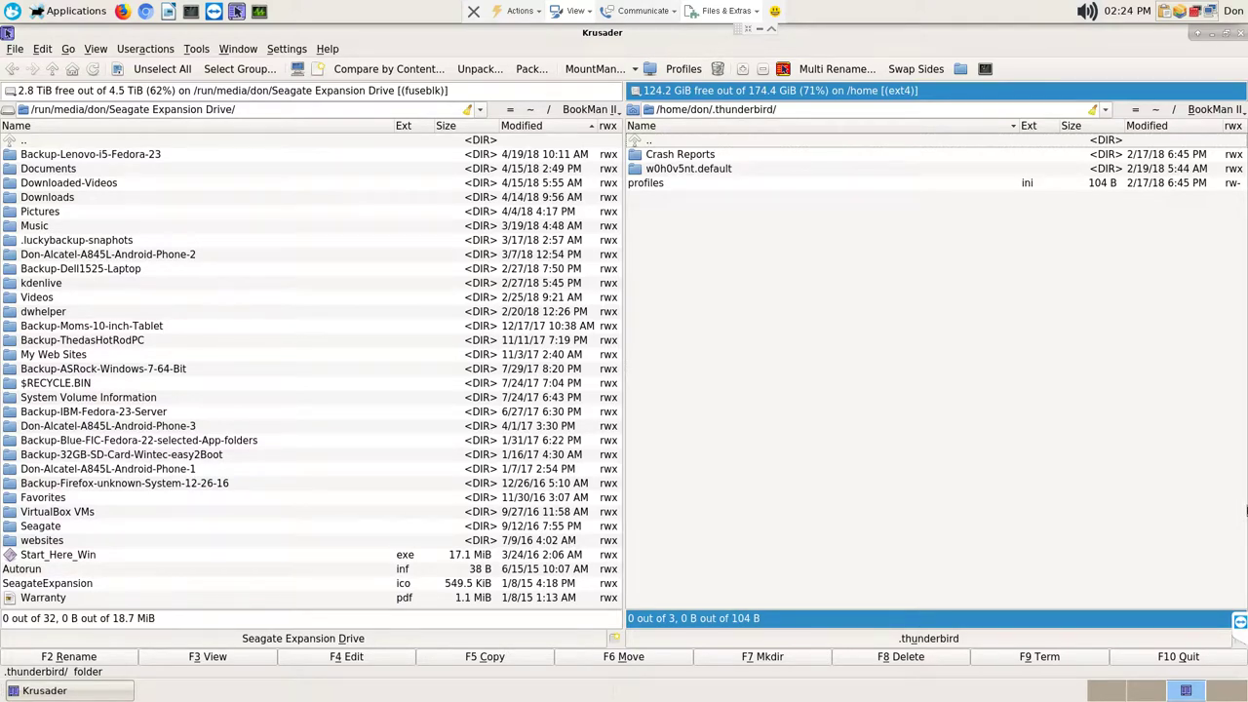
key("BackSpace")
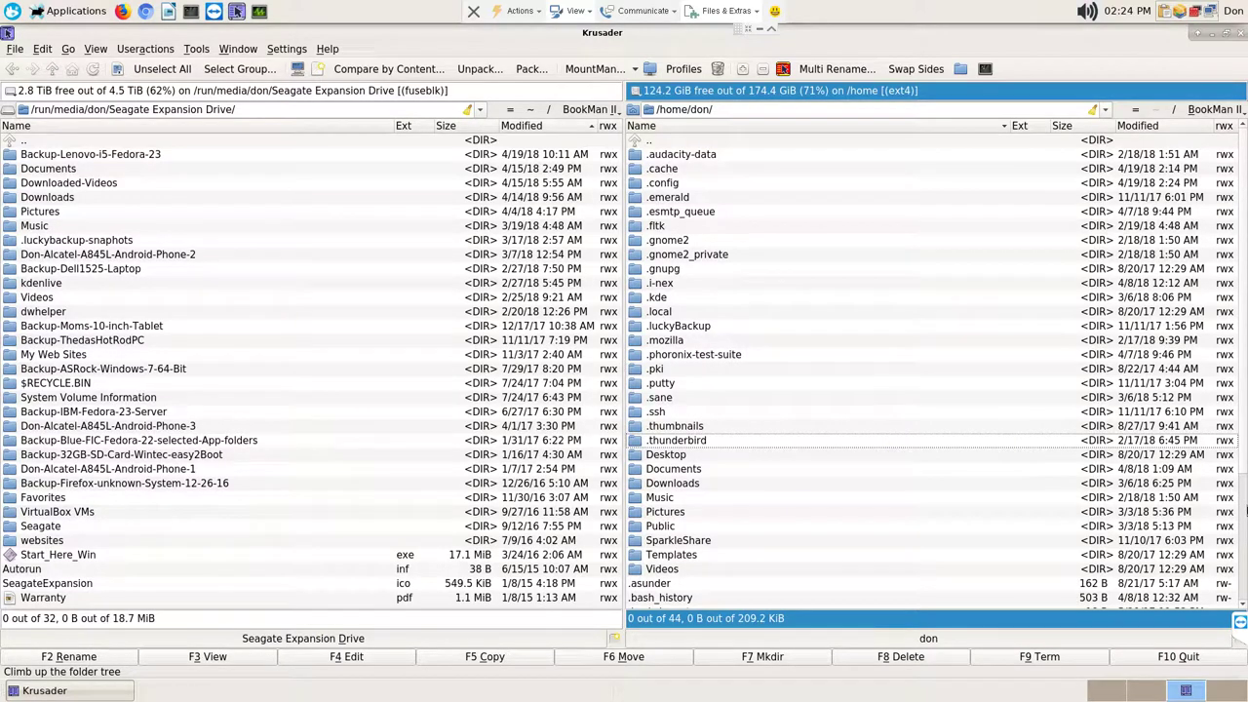
key("Down")
key("Down")
key("Down")
key("Down")
key("Down")
key("Down")
key("Down")
key("Down")
key("Down")
key("Down")
key("Up")
key("Up")
key("Up")
key("Up")
key("Up")
key("Up")
key("Up")
key("Up")
key("Up")
key("Up")
key("Up")
key("Up")
key("Up")
key("Up")
key("Up")
key("Up")
key("Up")
key("Up")
key("Up")
key("Up")
key("Up")
key("Up")
key("Up")
key("Up")
key("Up")
key("Up")
key("Up")
key("Up")
key("Up")
key("Up")
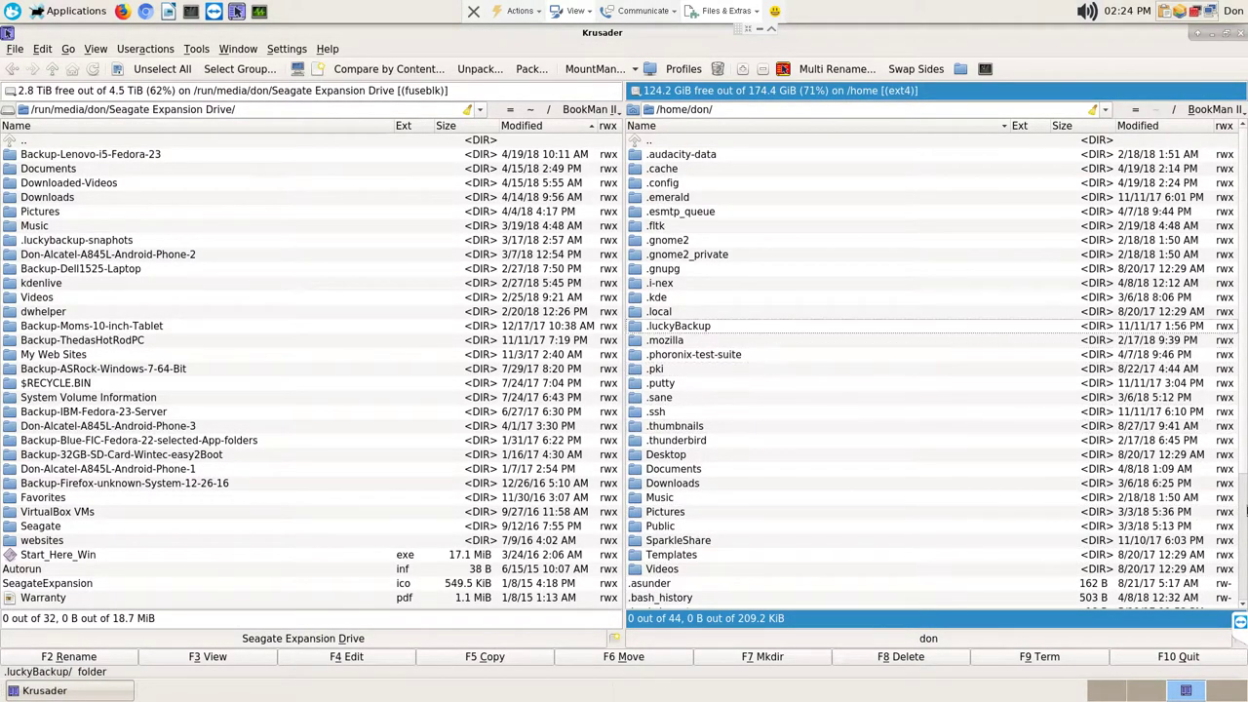
key("Return")
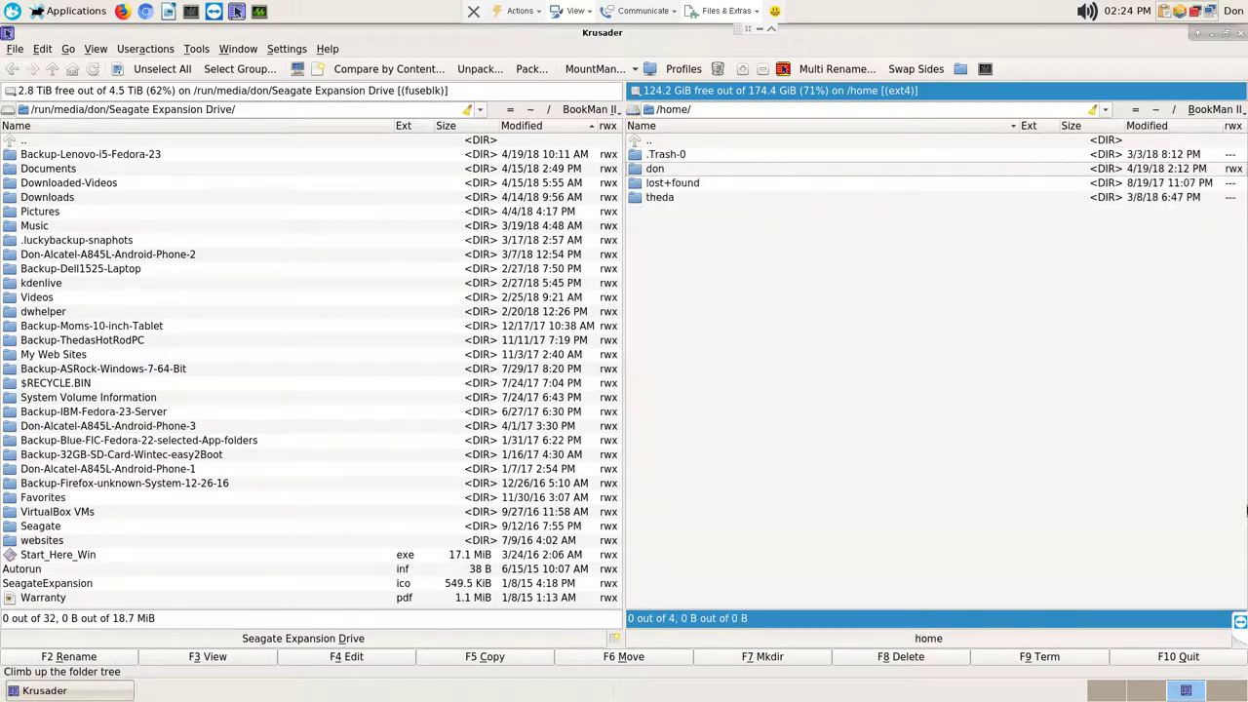
key("Down")
key("Down")
key("Down")
key("Down")
key("Return")
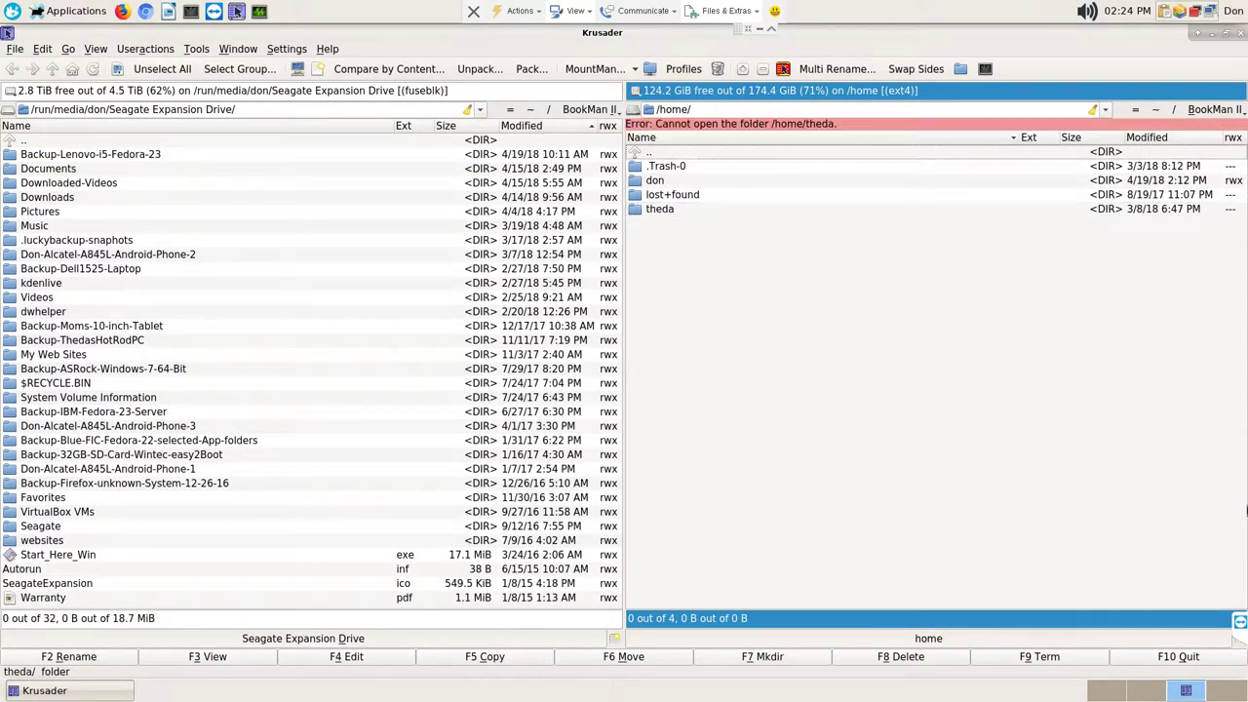
key("Up")
key("Up")
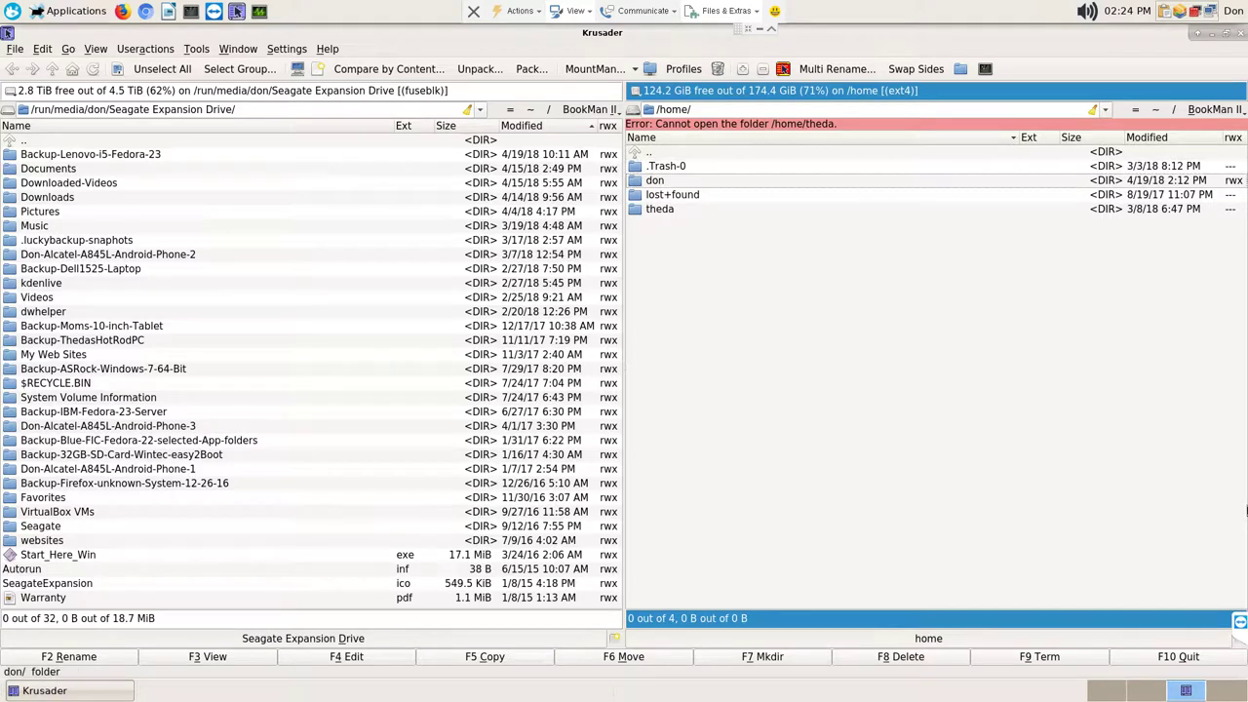
key("Return")
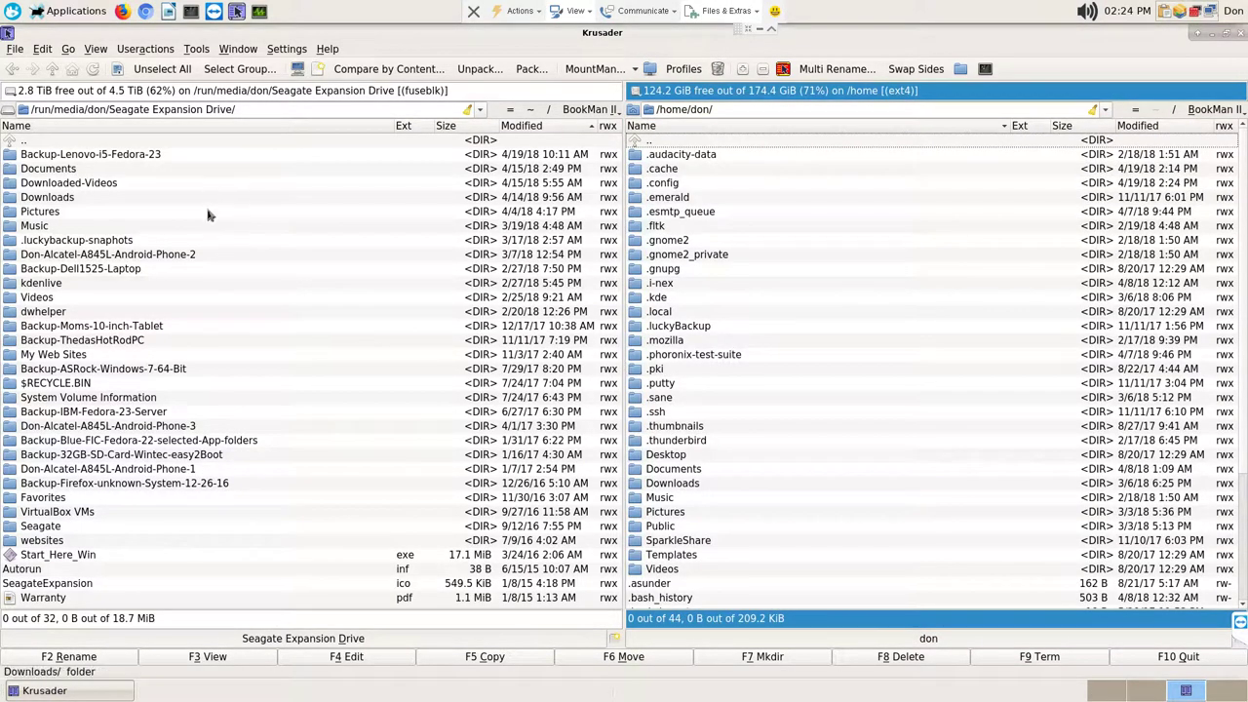
key("Tab")
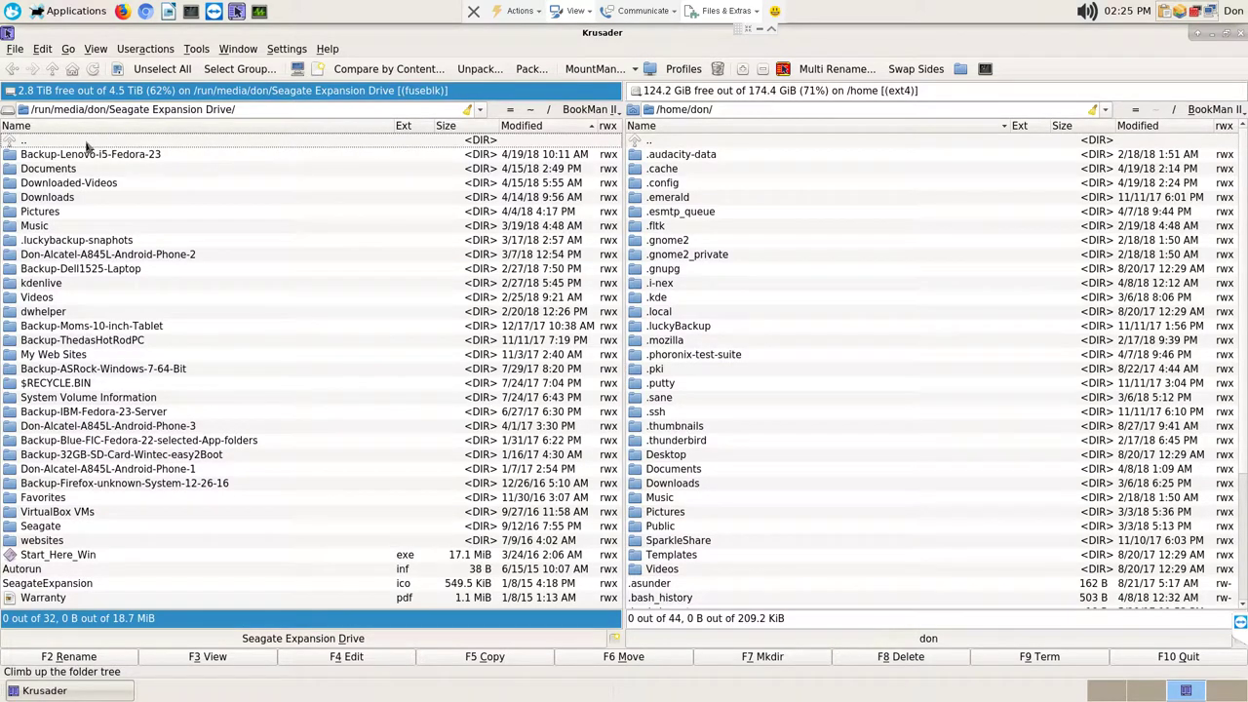
Step: Load ~/Downloads into the left panel via quick-search 'down', showing its four files including the TeamViewer rpm
key("Return")
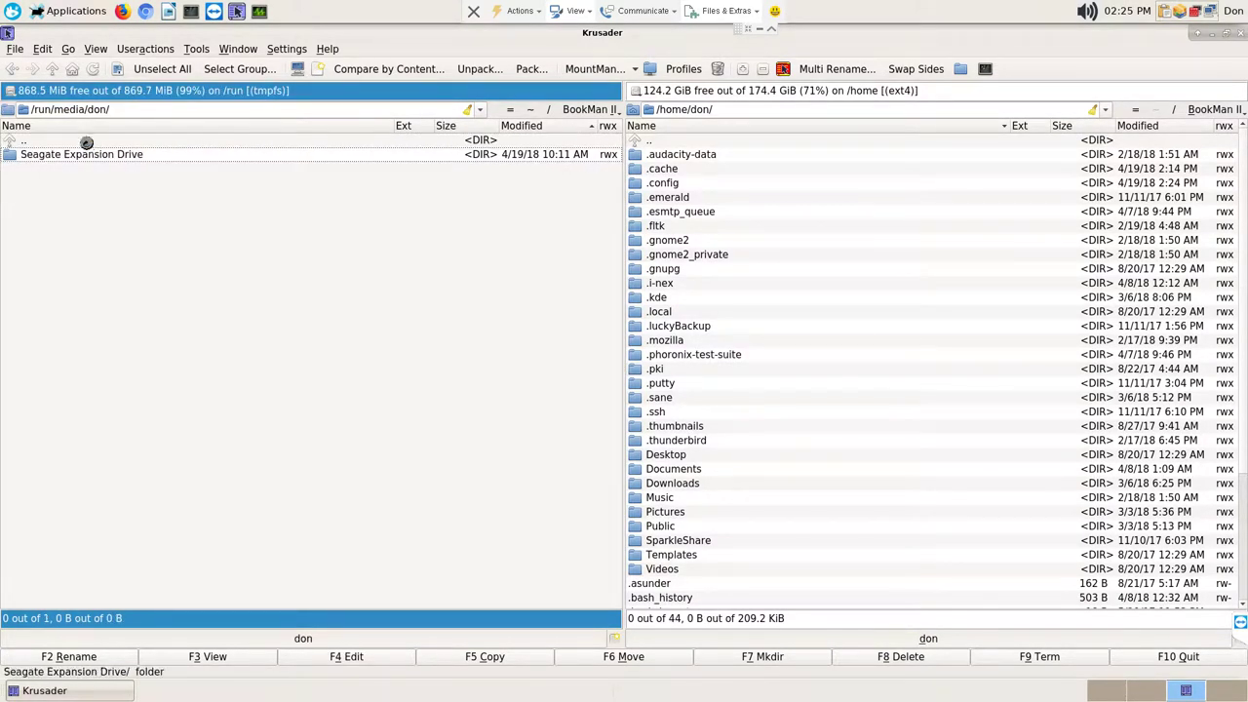
key("Return")
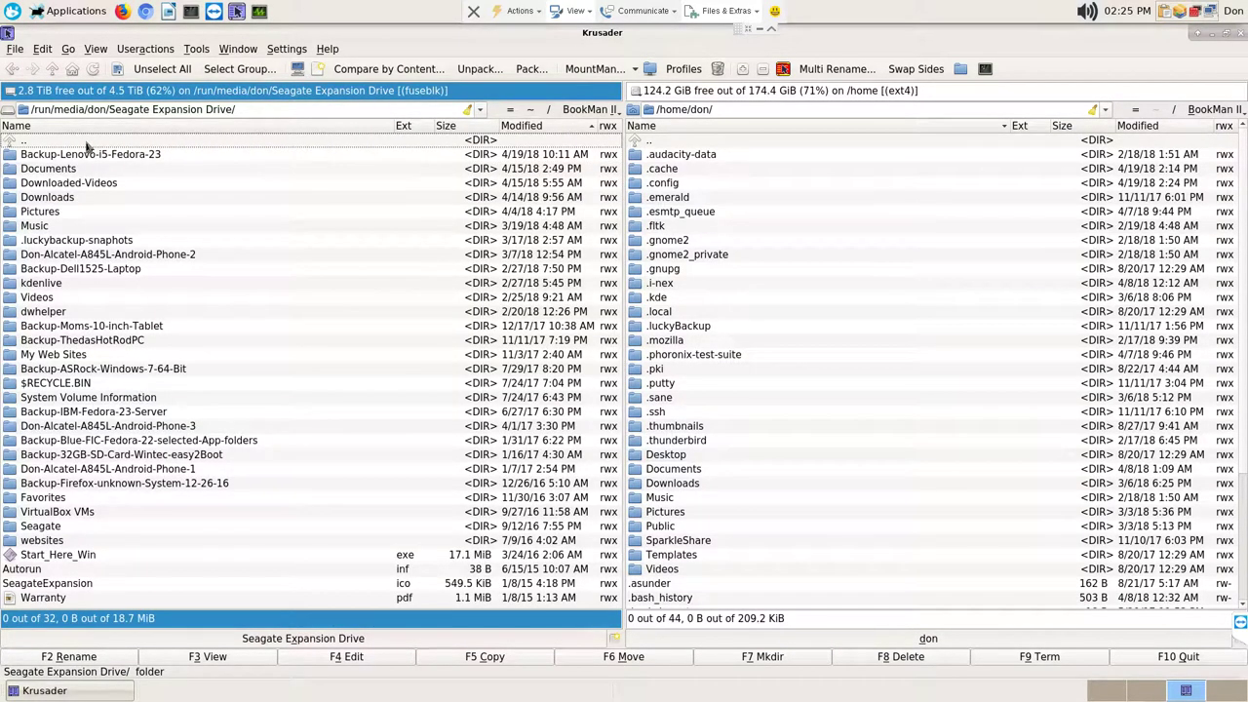
left_click(531, 110)
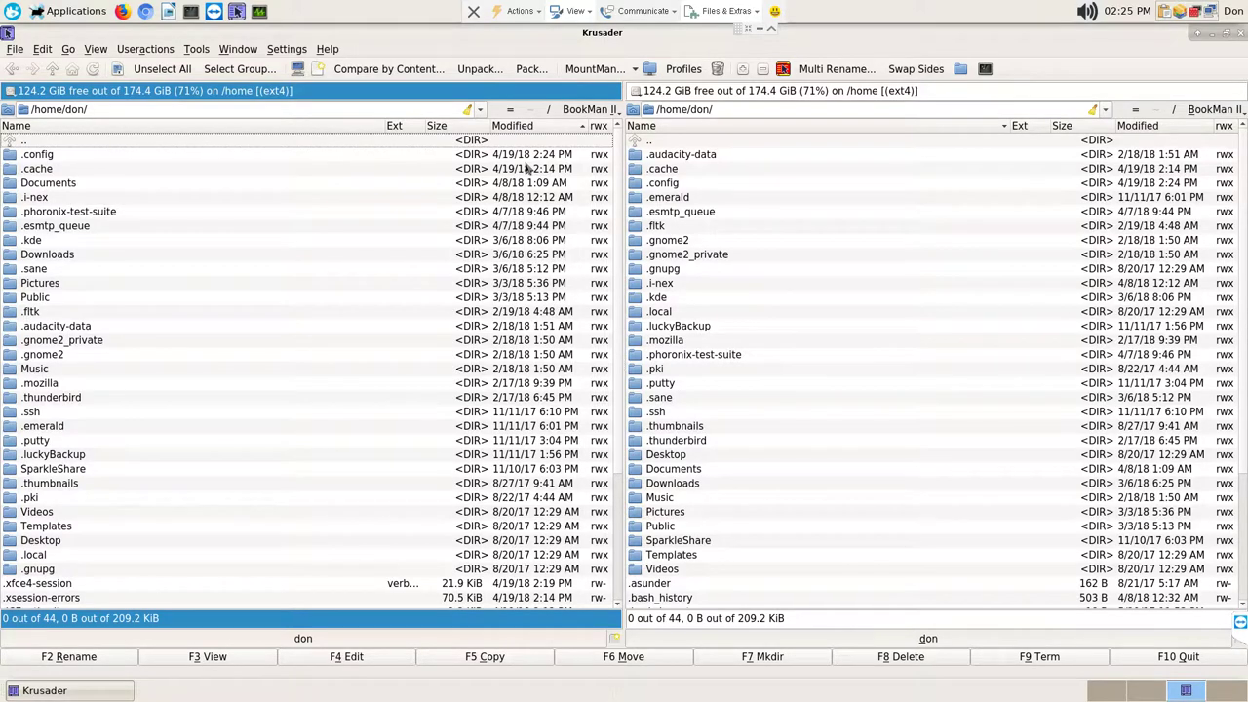
type("down")
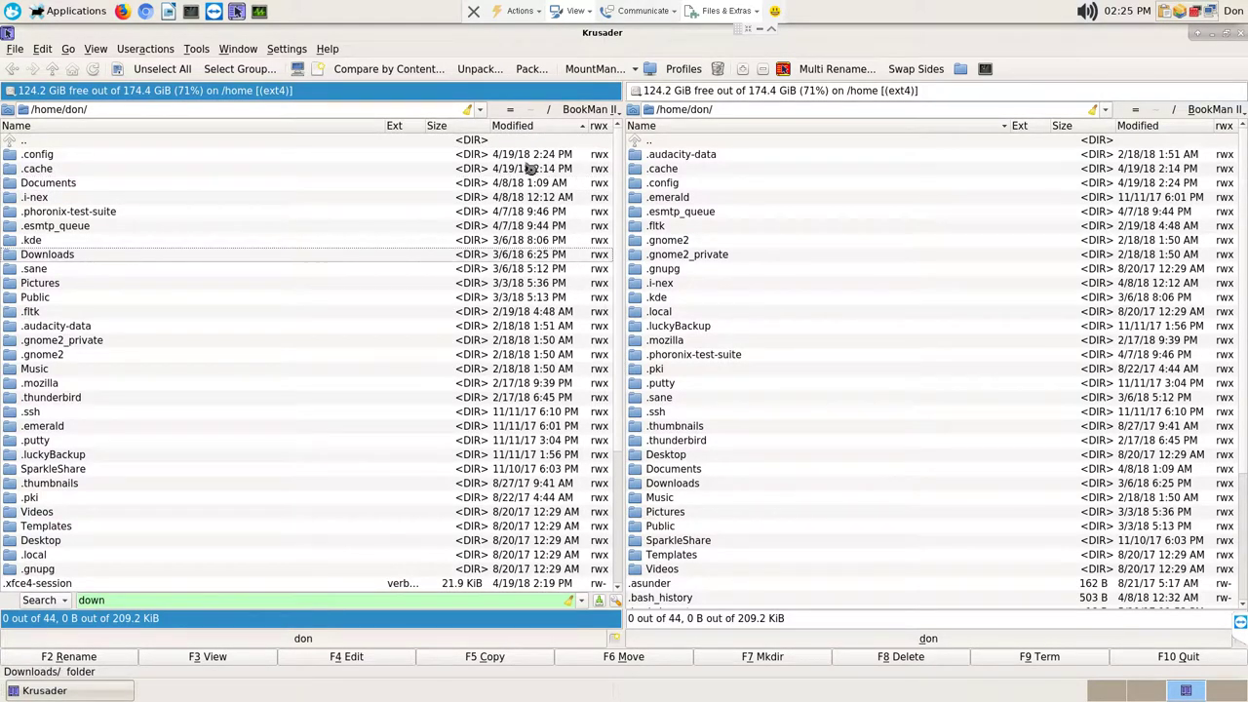
key("Return")
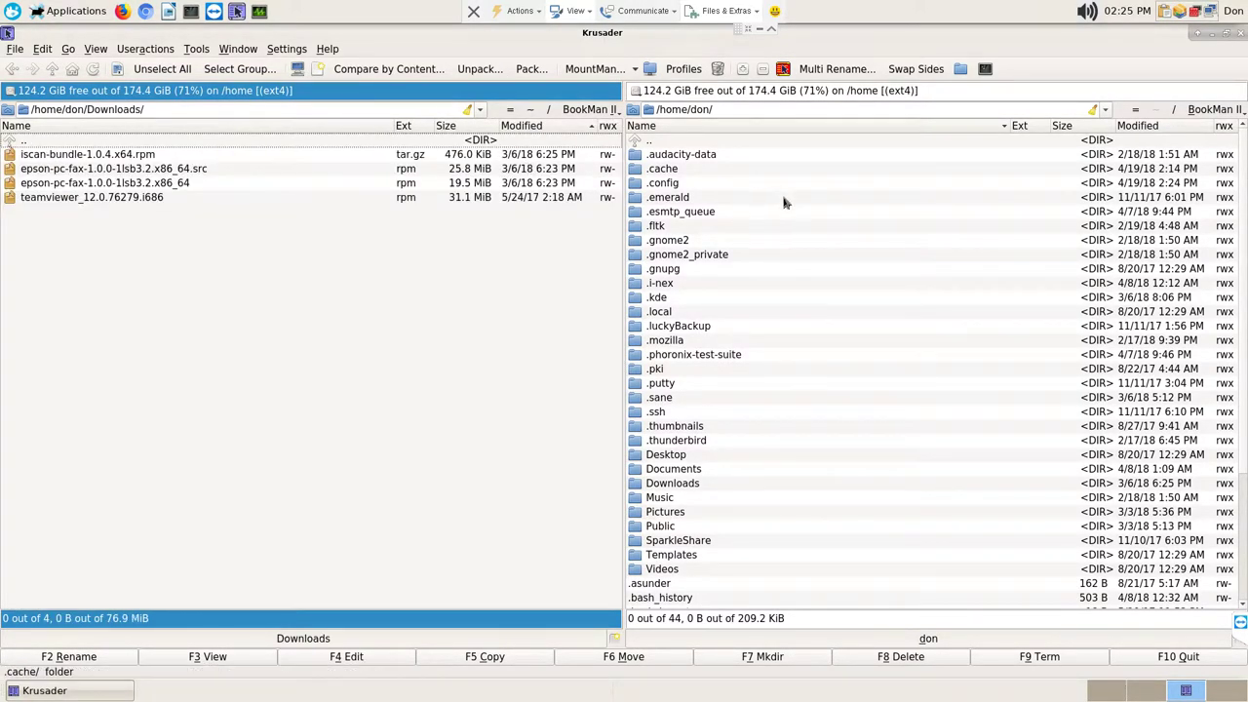
scroll(830, 273, "down", 4)
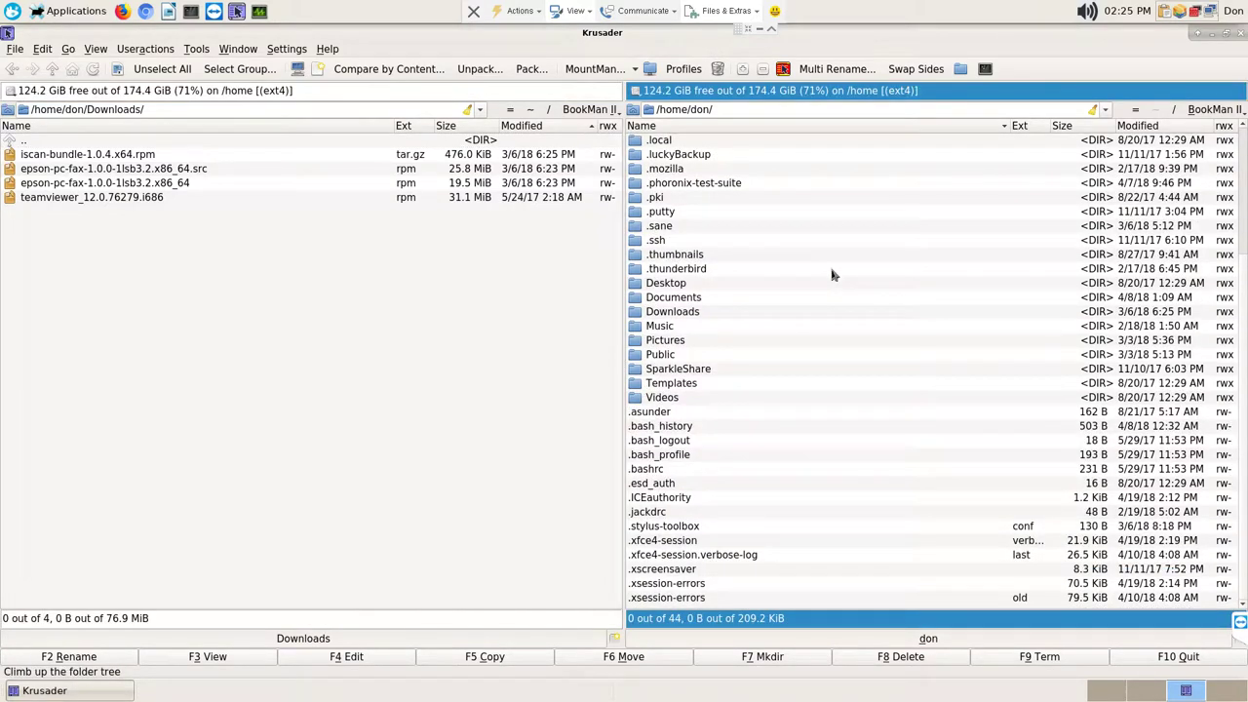
scroll(832, 275, "up", 4)
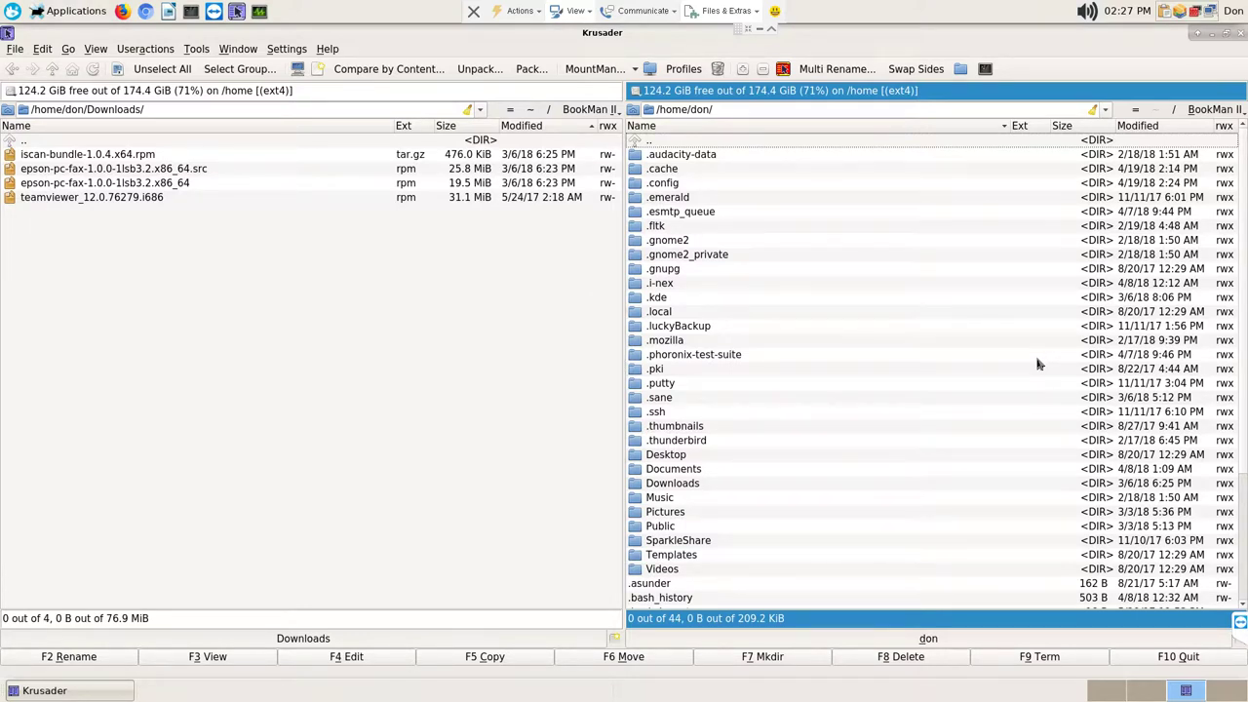
Step: Open the home Documents folder (eight items) with quick-search 'Do', then close Krusader
key("Down")
key("Down")
key("Down")
key("Down")
key("Down")
key("Down")
key("Down")
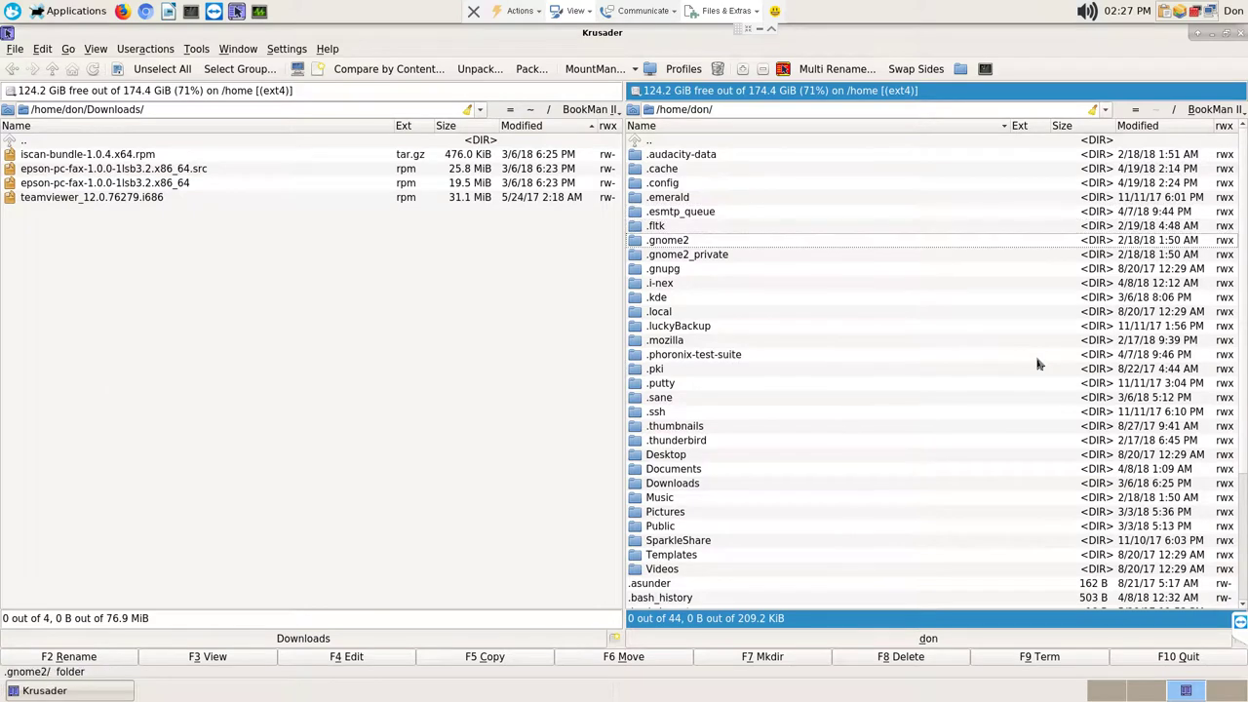
key("Down")
key("Down")
key("Down")
key("Down")
key("Down")
key("Down")
key("Down")
key("Down")
key("Down")
key("Down")
key("Down")
key("Down")
key("Down")
key("Down")
key("Down")
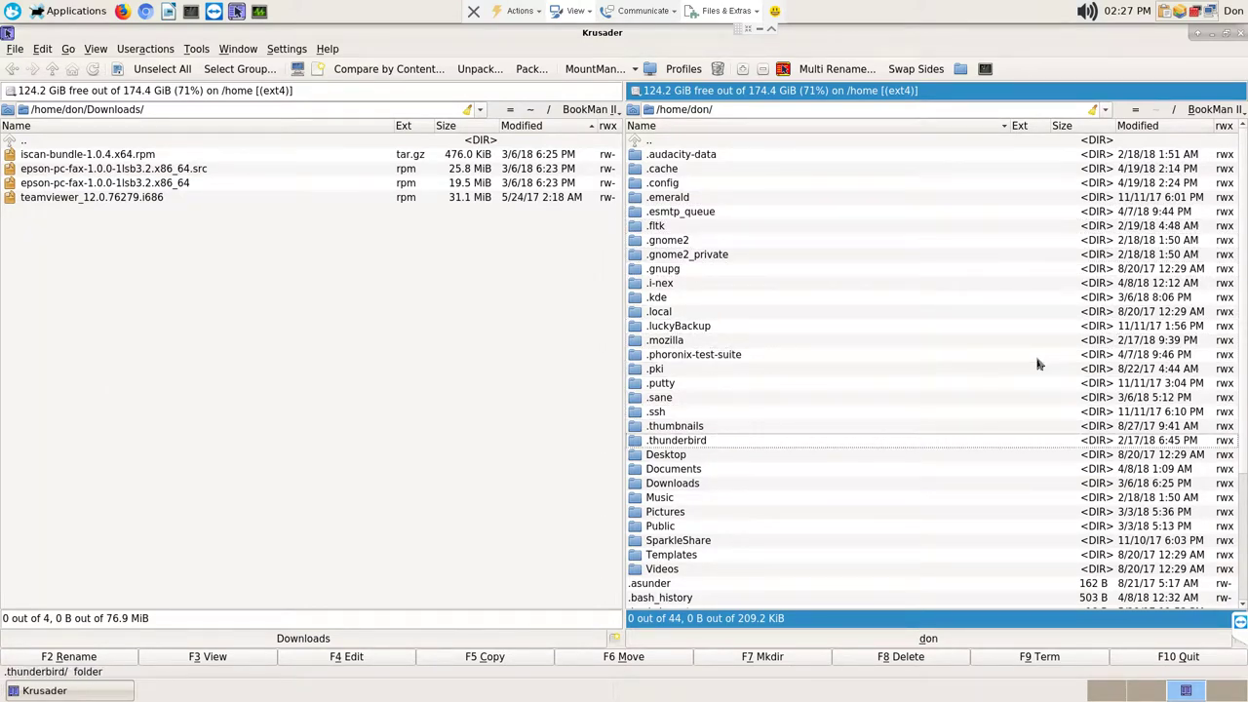
key("Down")
key("Down")
key("Down")
key("Down")
key("Down")
key("Down")
key("Down")
key("Down")
key("Down")
key("Down")
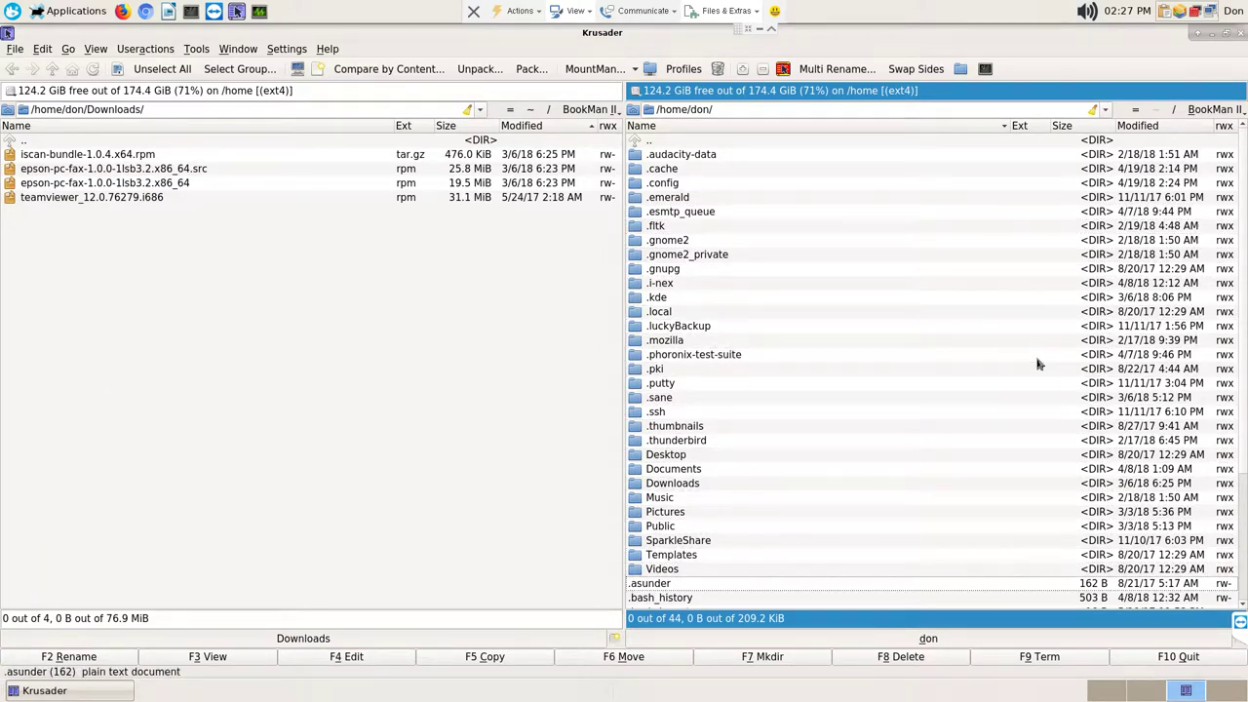
key("Down")
key("Down")
key("Down")
key("Down")
key("Down")
key("Down")
key("Up")
key("Up")
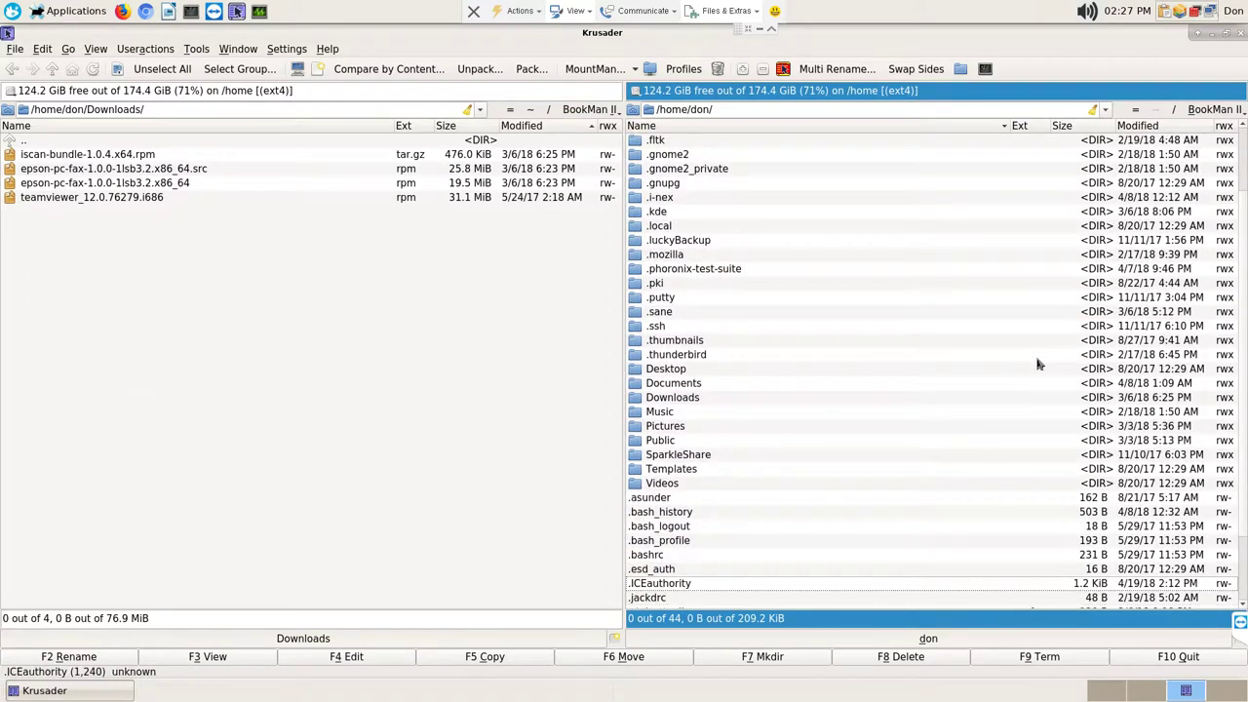
key("Up")
key("Up")
key("Up")
key("Up")
key("Up")
key("Up")
key("Up")
key("Up")
key("Up")
key("Up")
key("Up")
key("Up")
key("Up")
key("Up")
key("Up")
key("Up")
key("Up")
key("Up")
key("Up")
key("Up")
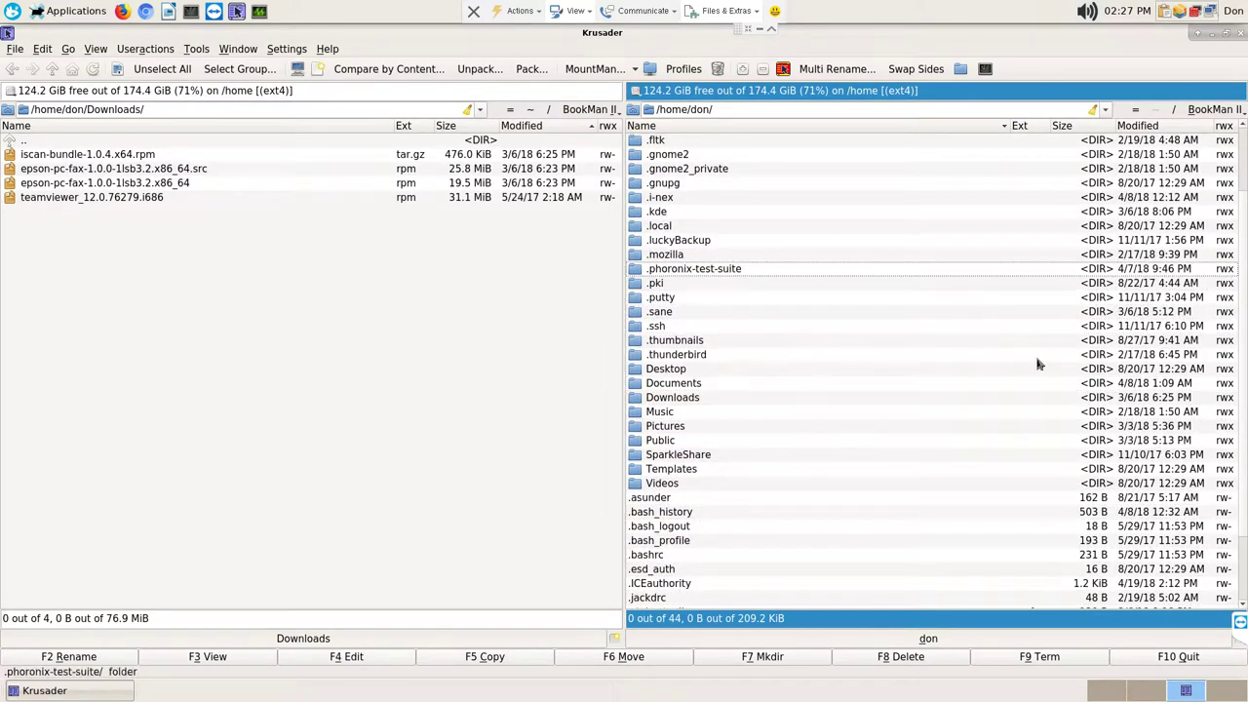
key("Up")
key("Up")
key("Up")
key("Up")
key("Up")
key("Up")
key("Up")
key("Up")
type("Do")
key("Return")
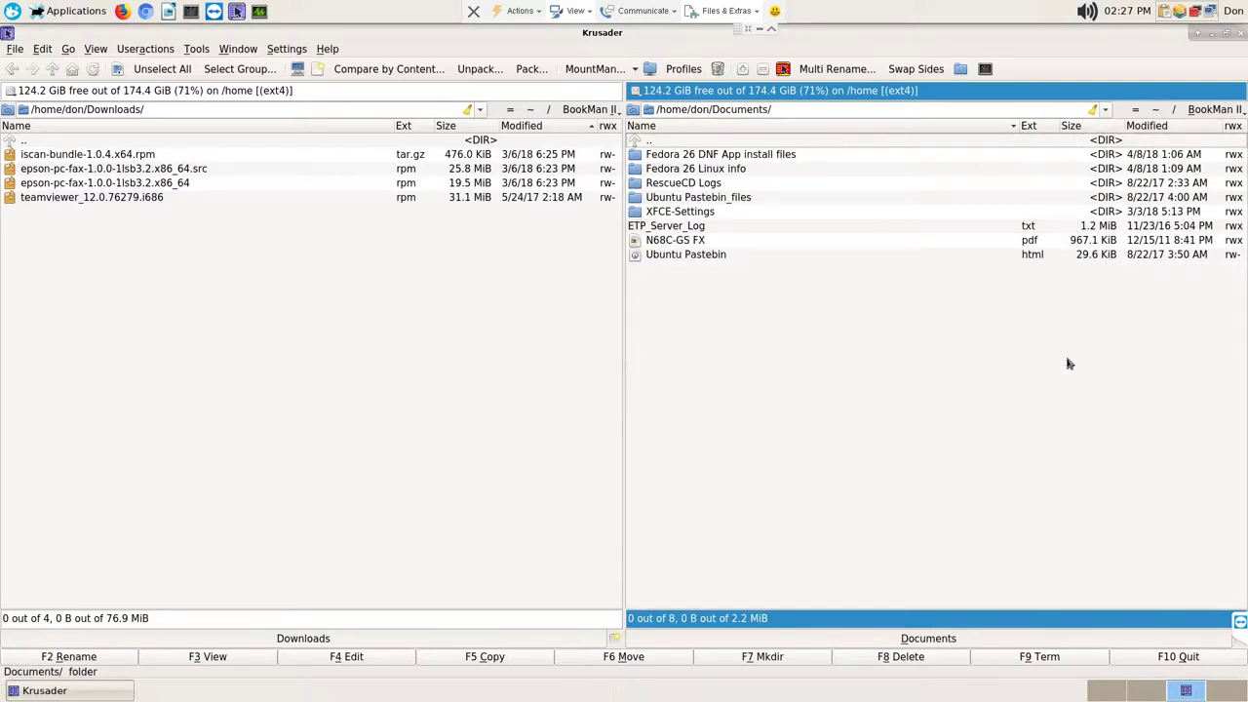
left_click(1241, 34)
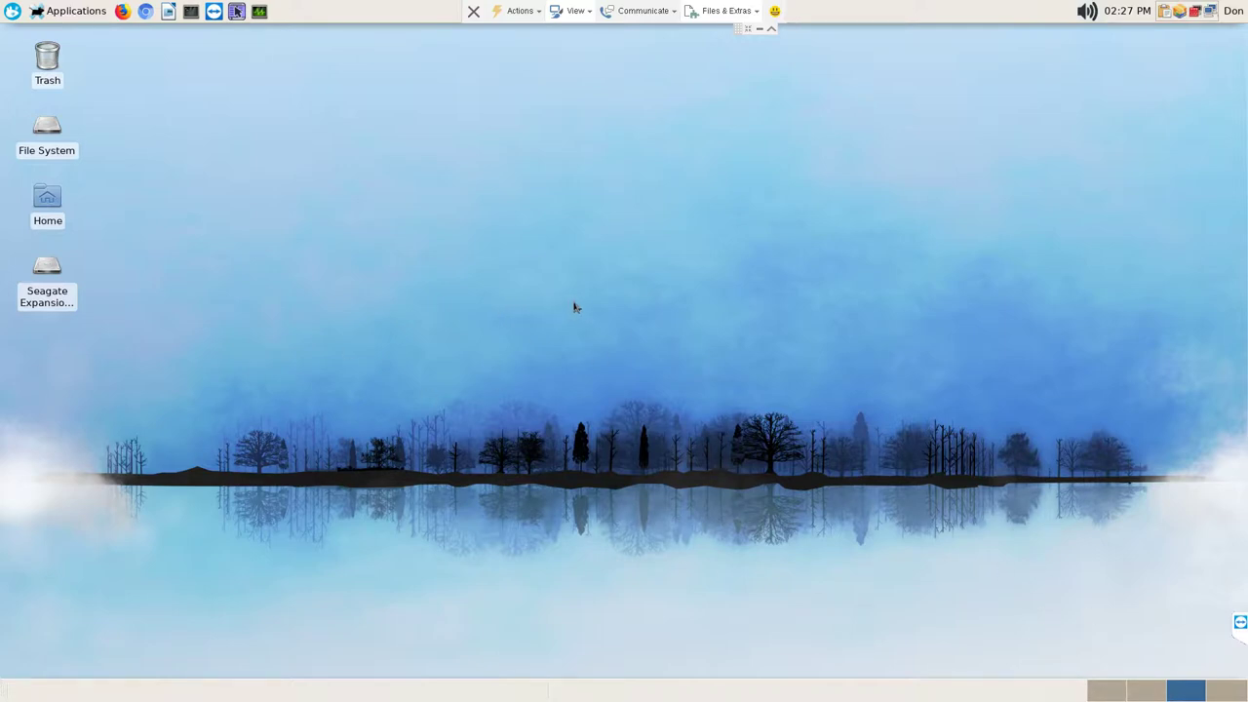
Step: Switch to the first workspace and search 'team' in the Whisker menu without launching anything
left_click(1097, 691)
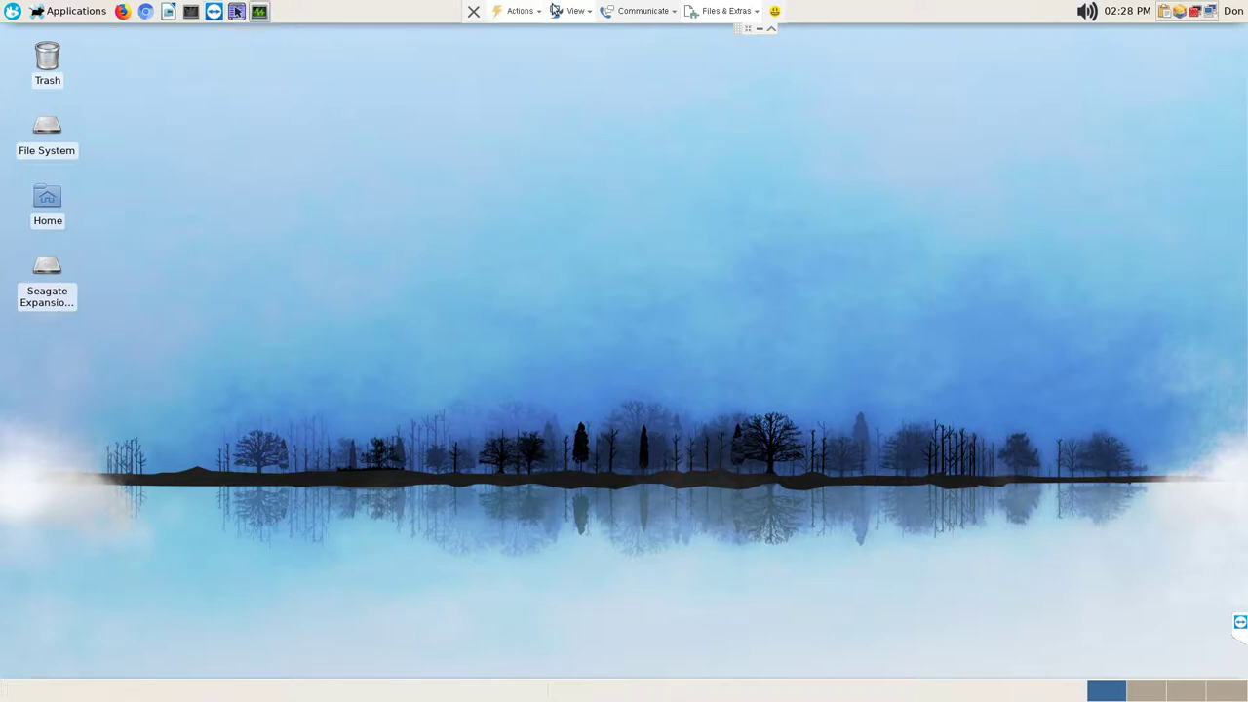
left_click(13, 12)
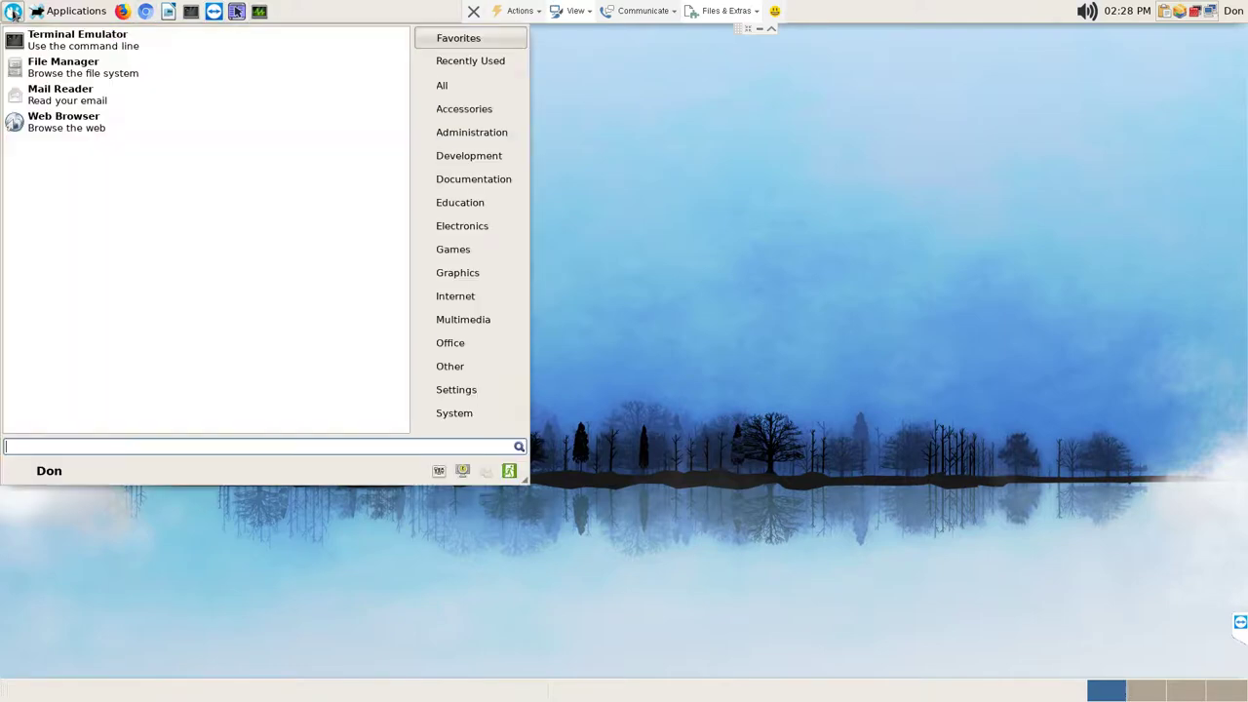
type("team")
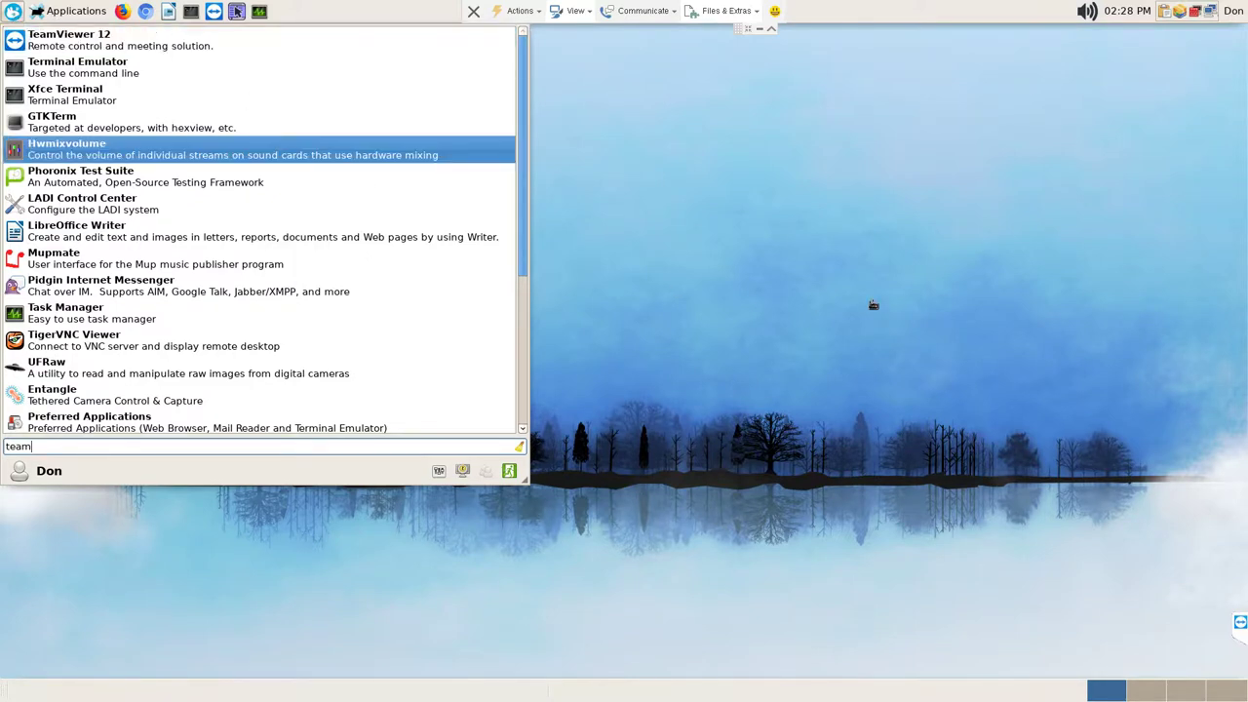
left_click(899, 307)
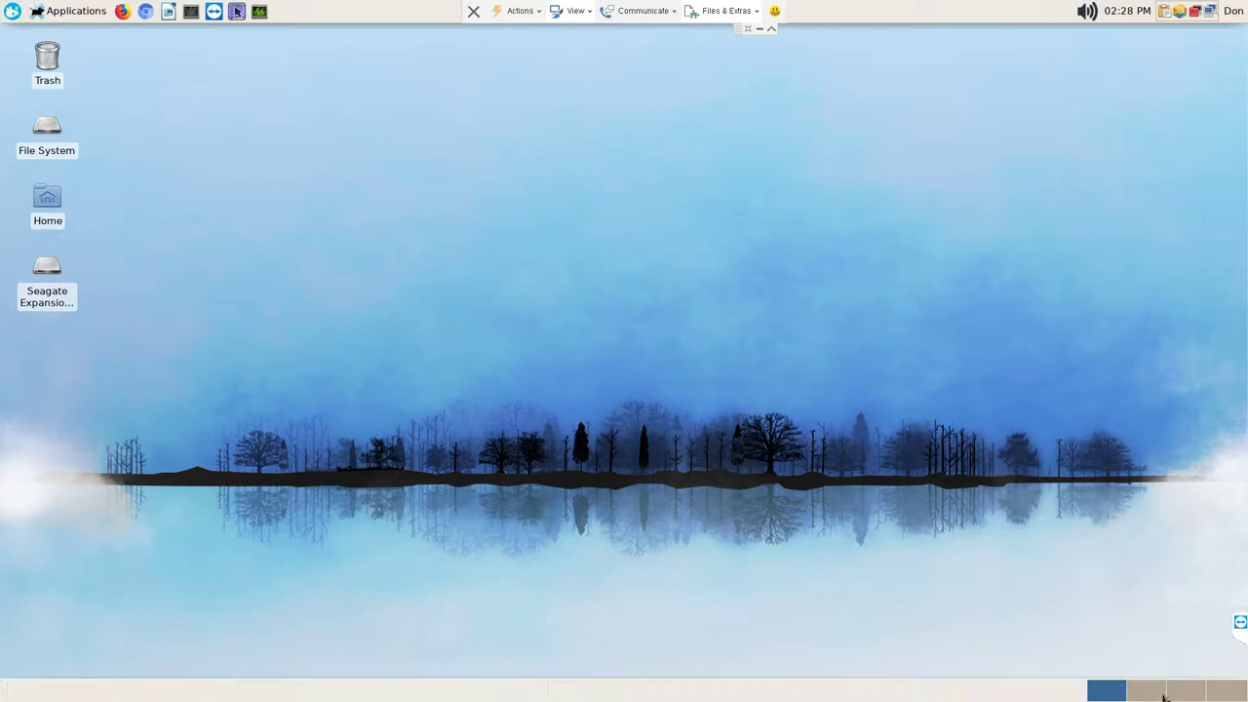
scroll(1173, 695, "down", 3)
left_click(1112, 691)
left_click(1235, 12)
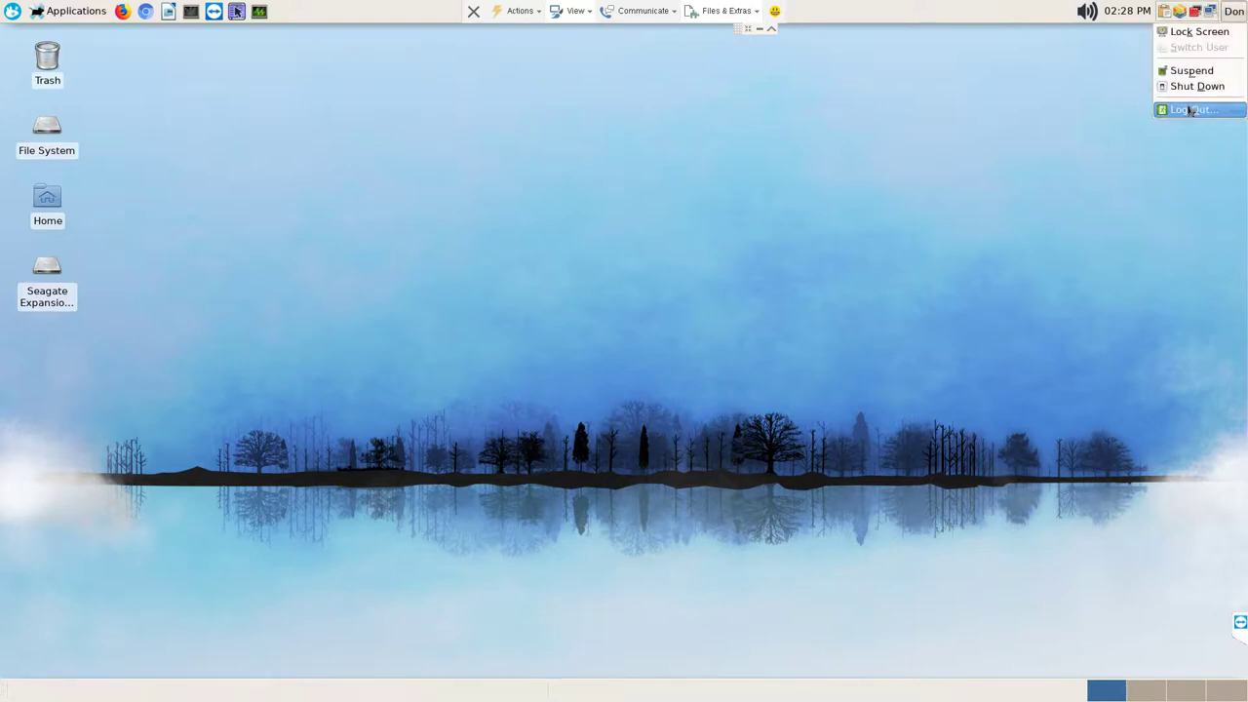
left_click(553, 290)
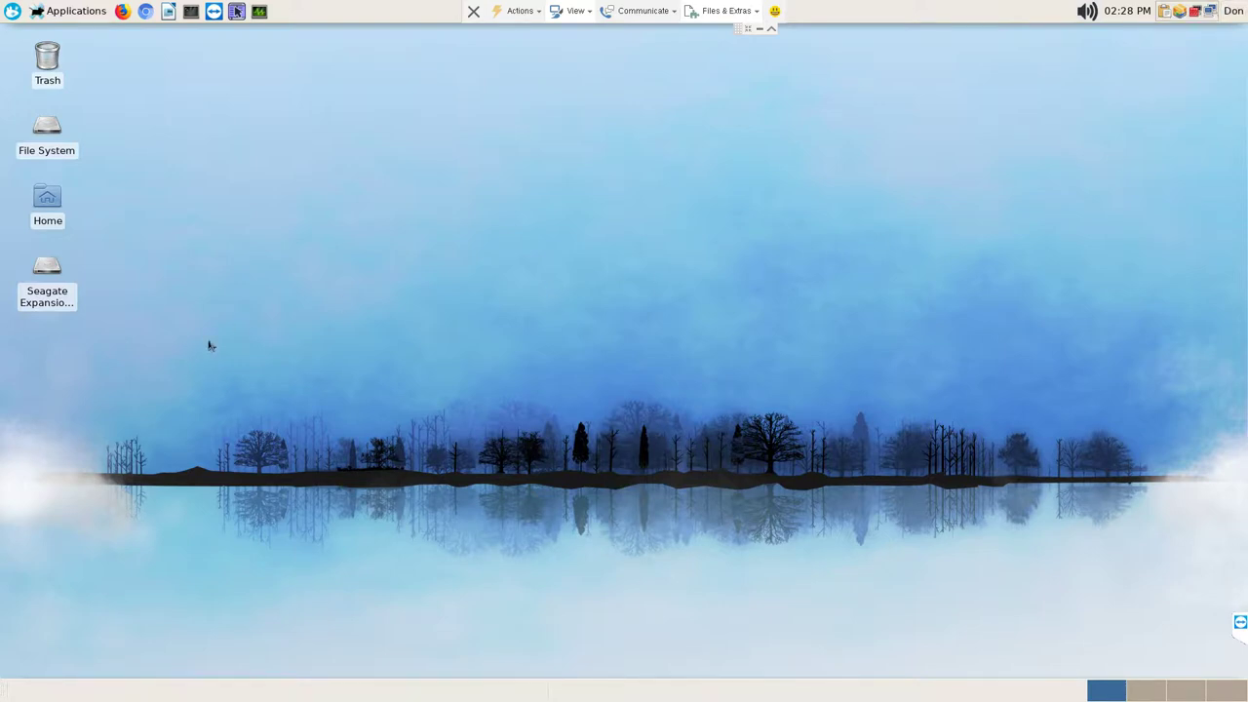
mouse_move(47, 288)
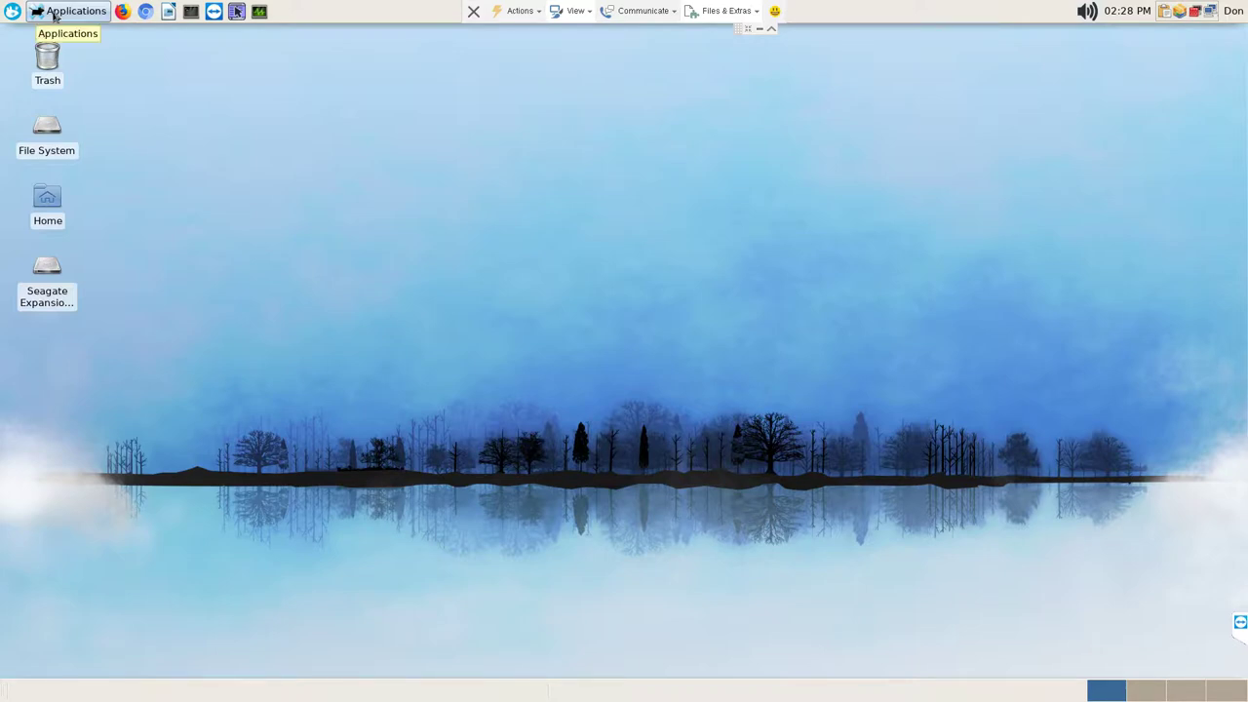
left_click(53, 14)
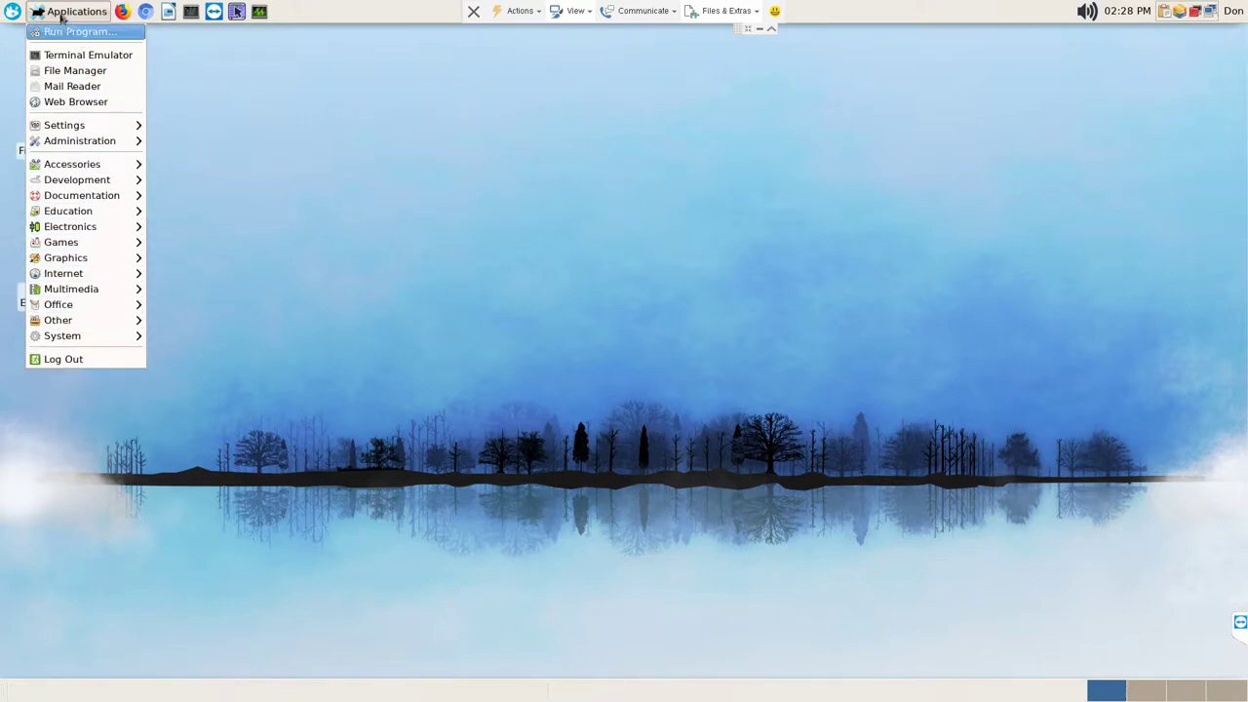
left_click(347, 133)
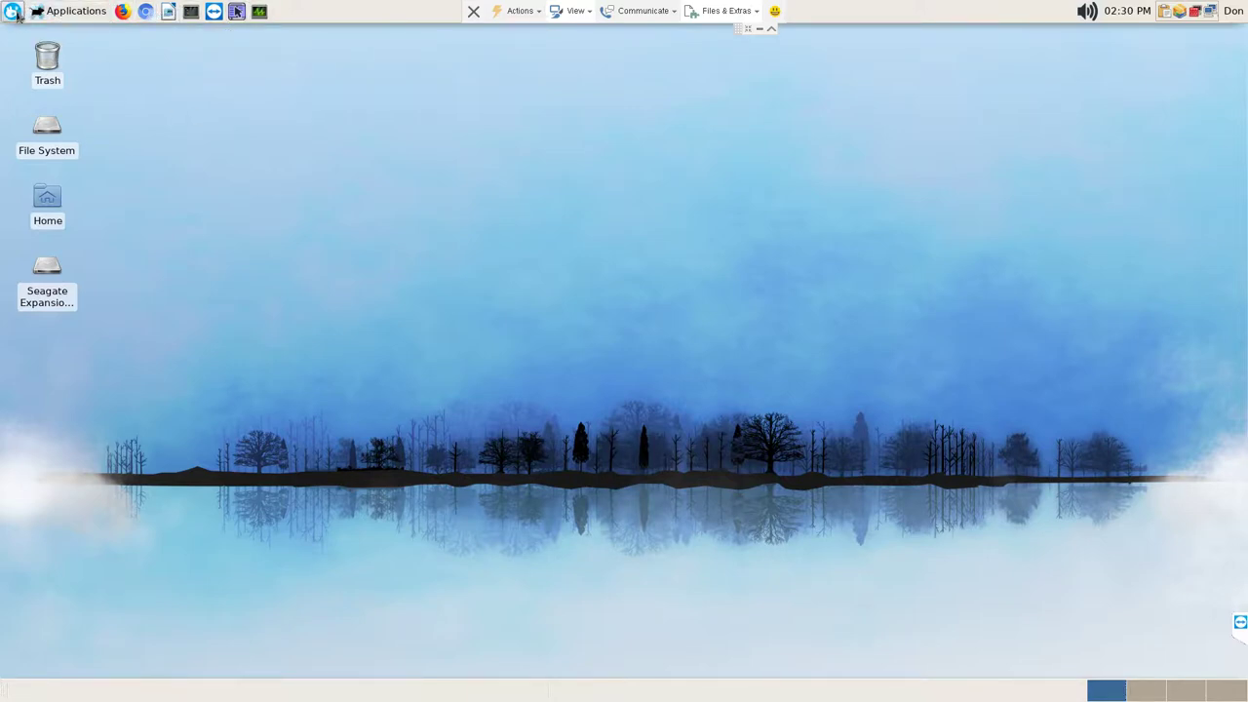
left_click(64, 13)
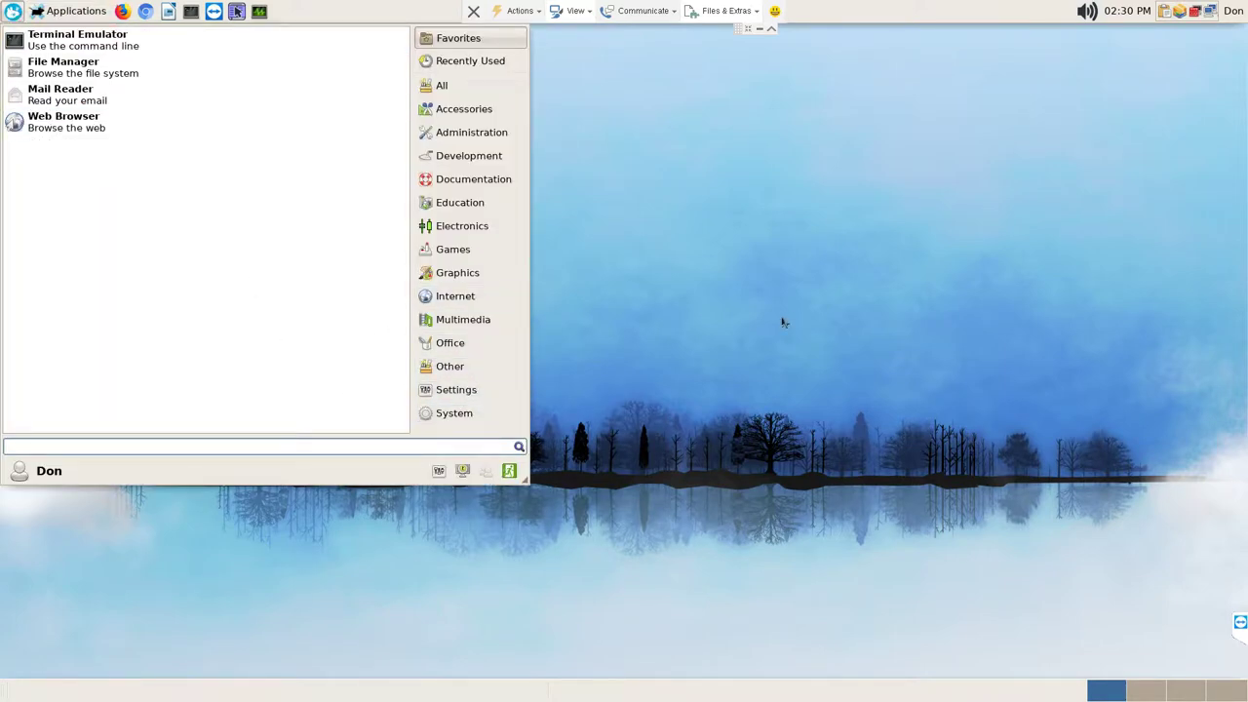
left_click(783, 322)
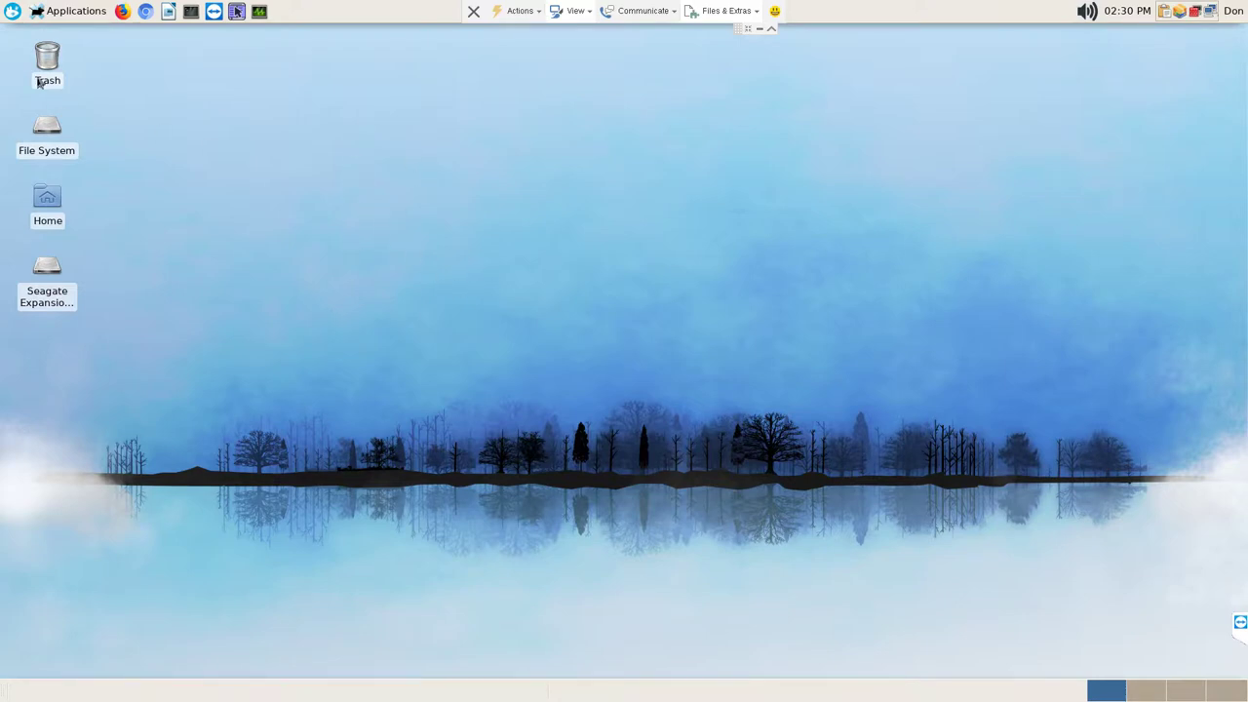
Step: Open and close the Applications menu, then choose Leave full screen from TeamViewer's View ribbon
left_click(93, 17)
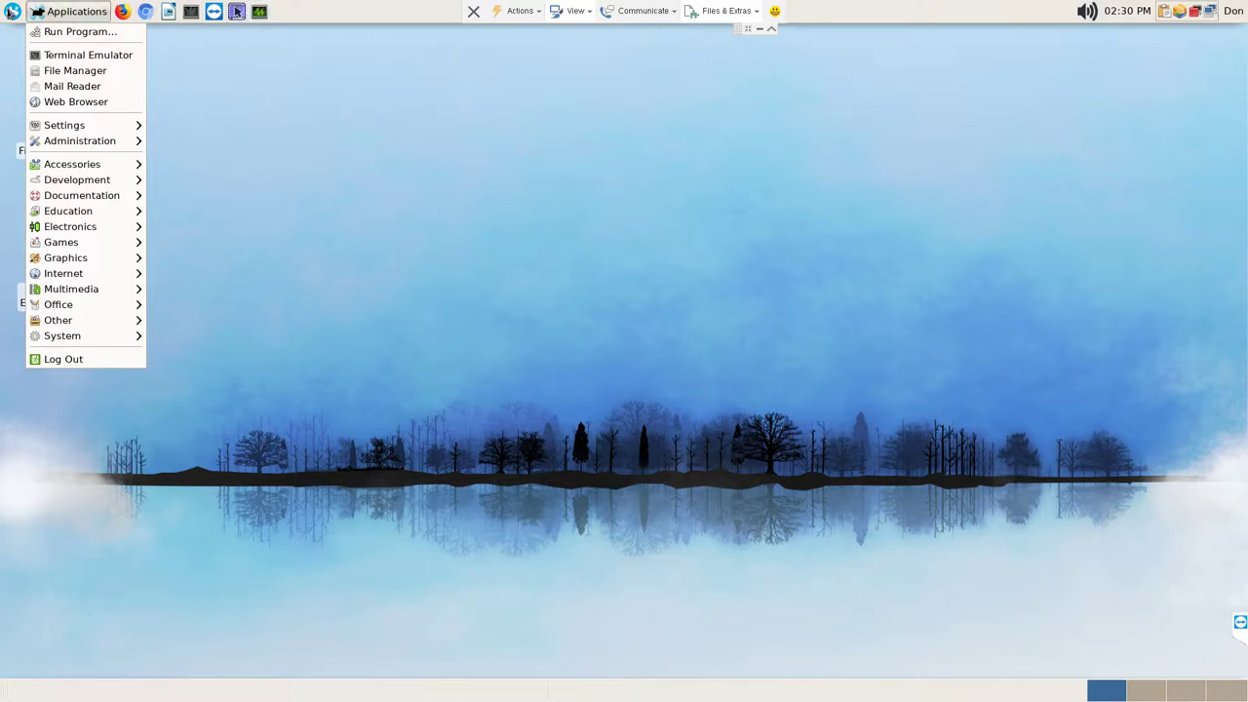
left_click(12, 14)
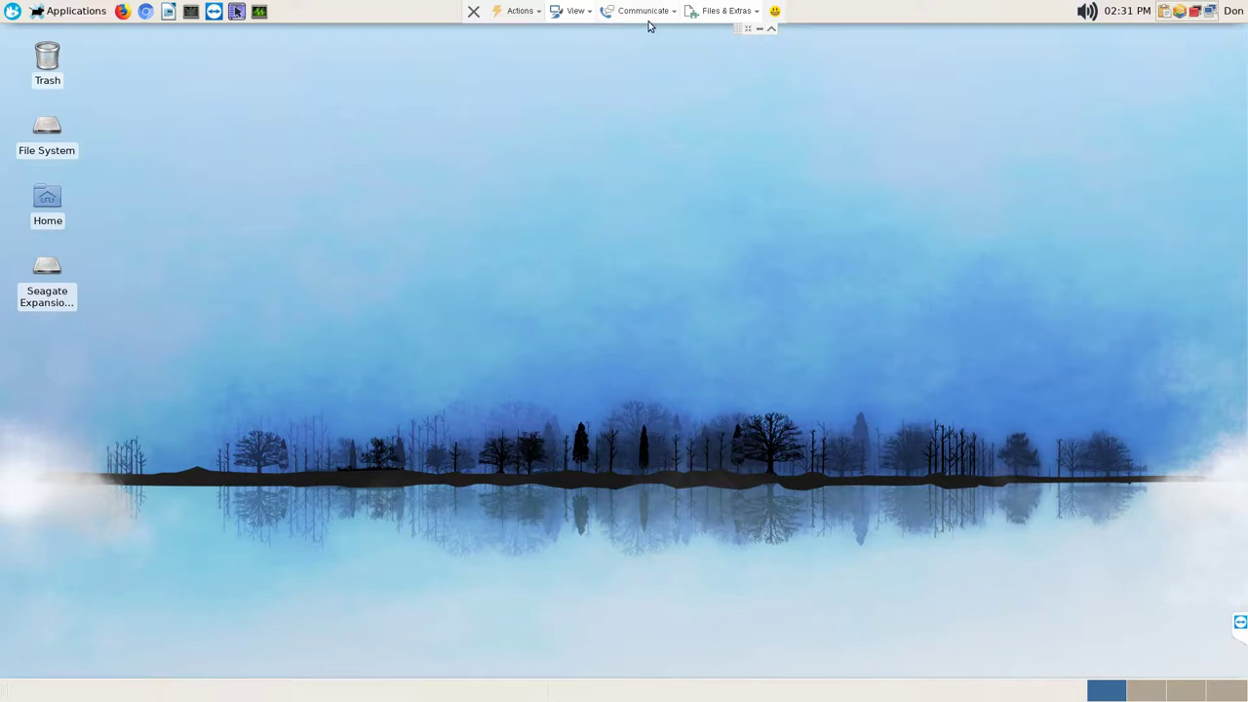
left_click(589, 12)
left_click(879, 54)
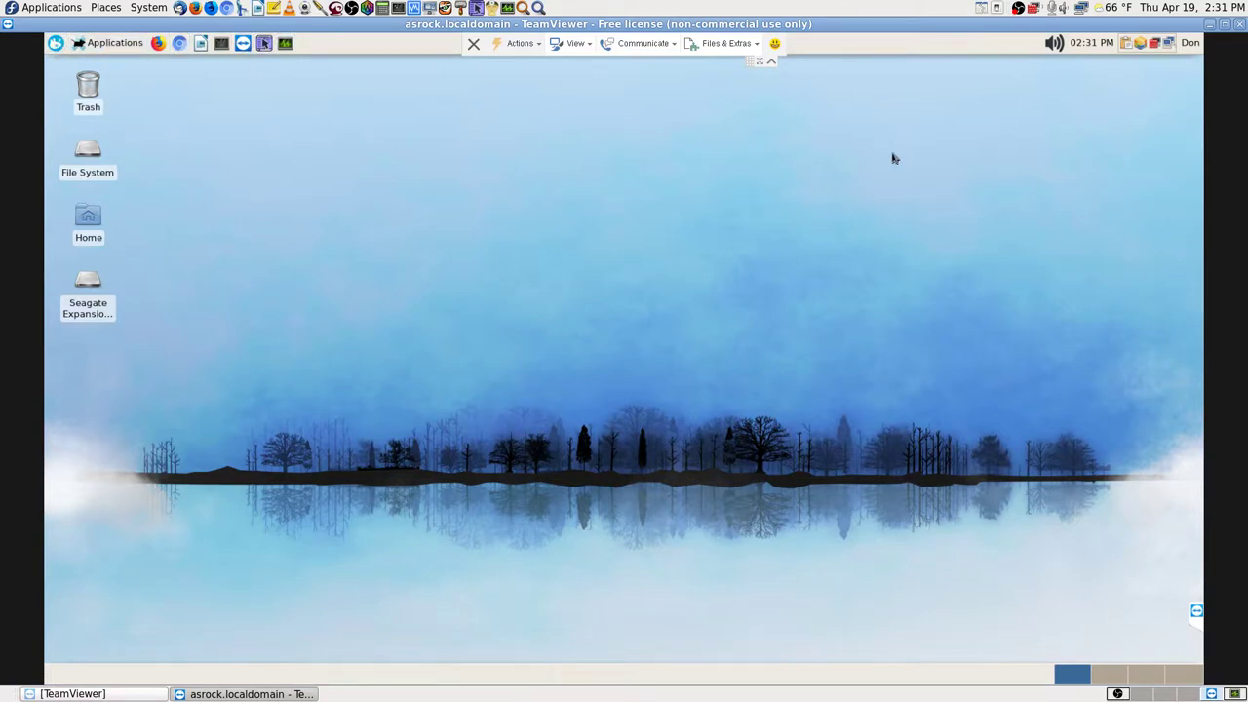
Step: Choose Hibernate in the remote user's Log Out dialog, ending the asrock.localdomain session
left_click(1192, 45)
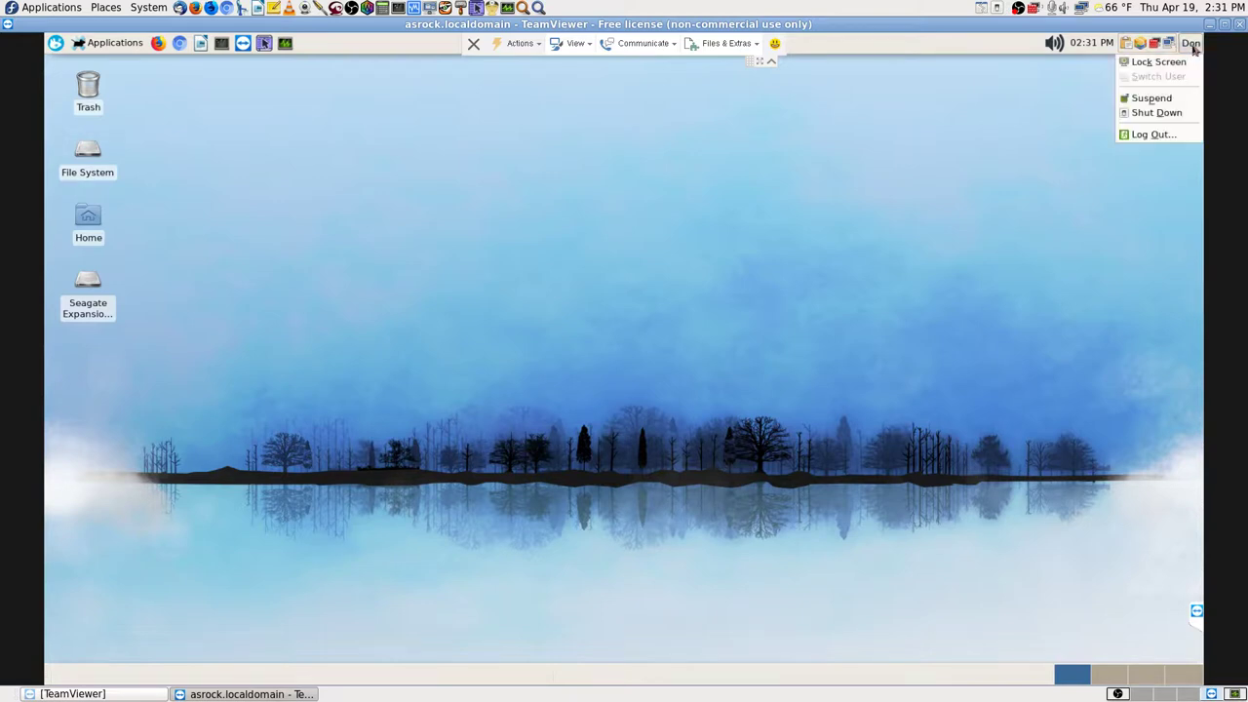
left_click(1151, 136)
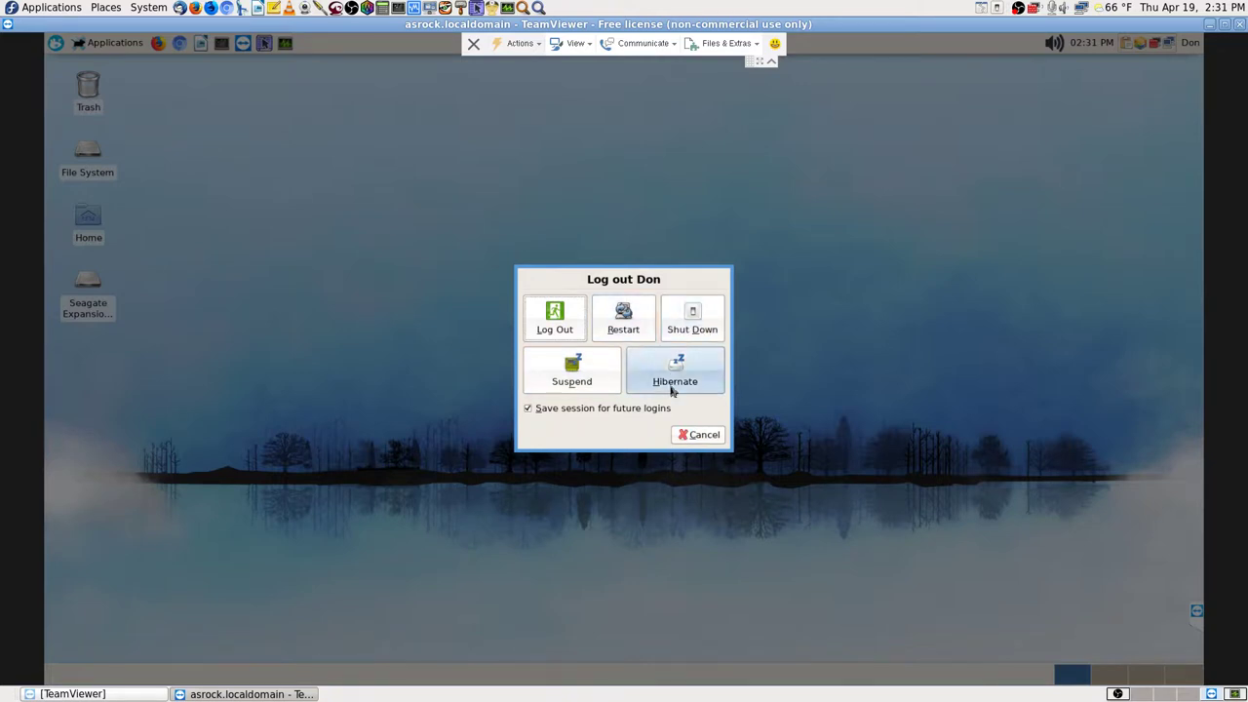
left_click(553, 318)
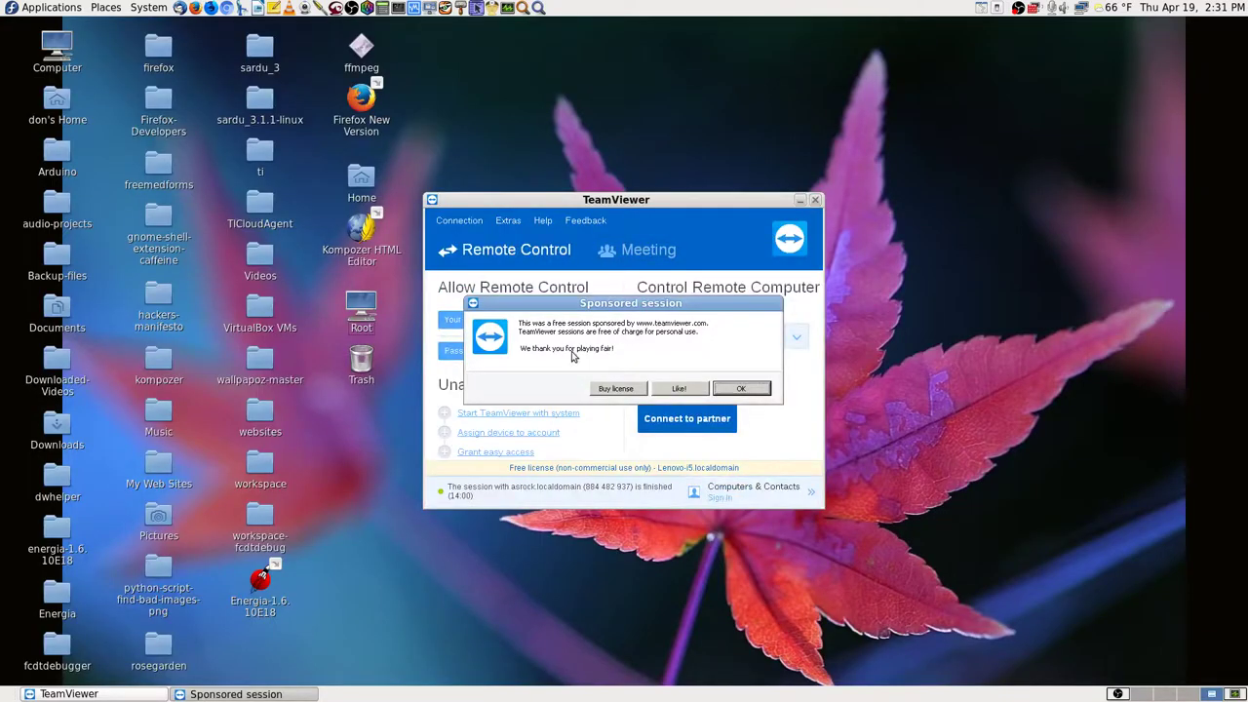
Step: Dismiss the sponsored-session notice with Like! and switch OBS Studio to the camera scene
left_click(740, 390)
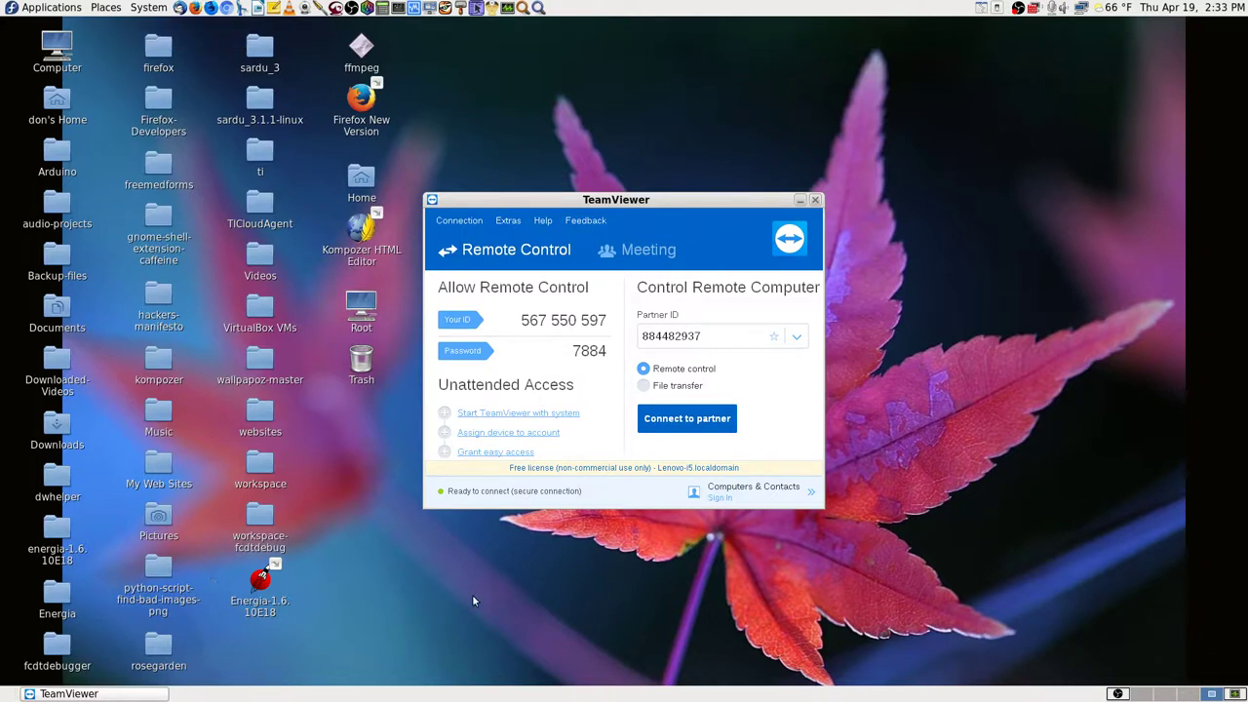
left_click(1121, 694)
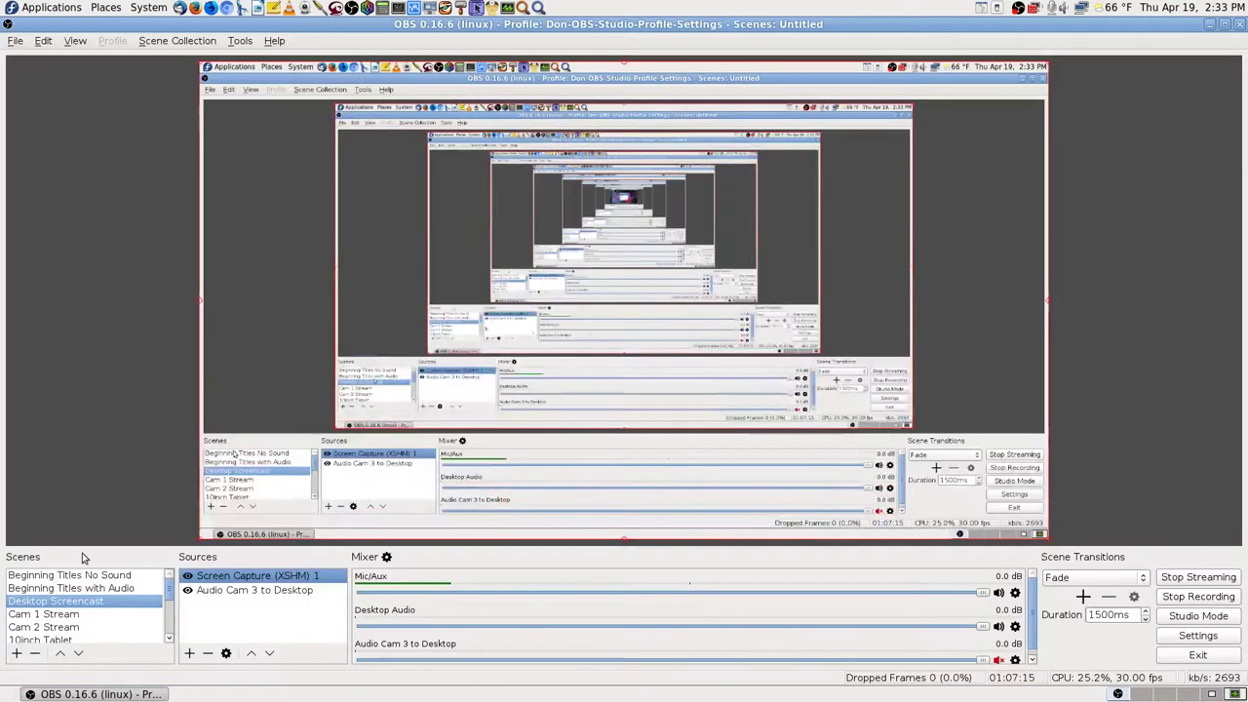
left_click(60, 636)
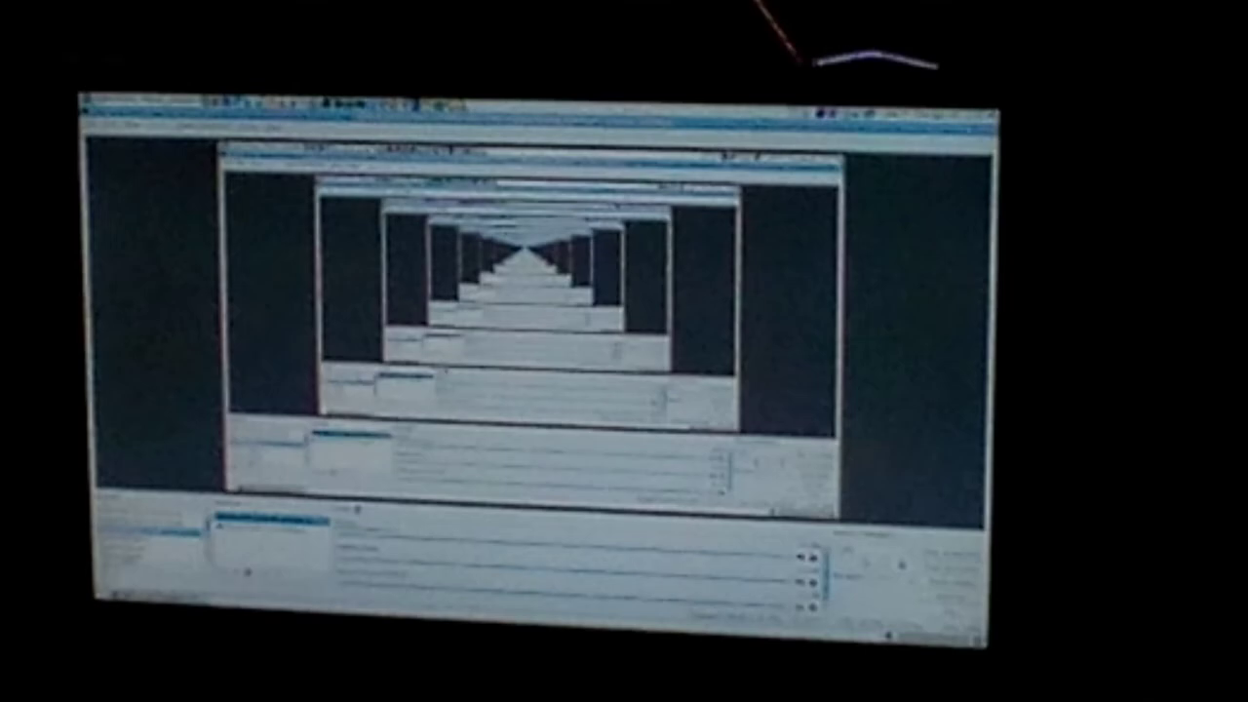